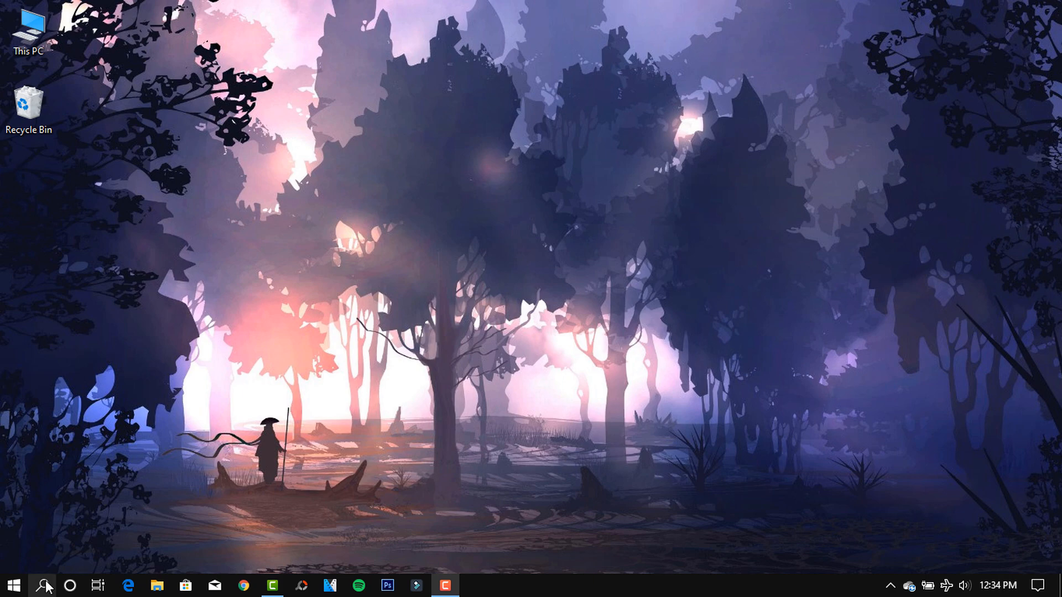
# Search Windows for "create" and open the Create a restore point settings.
pyautogui.click(42, 585)
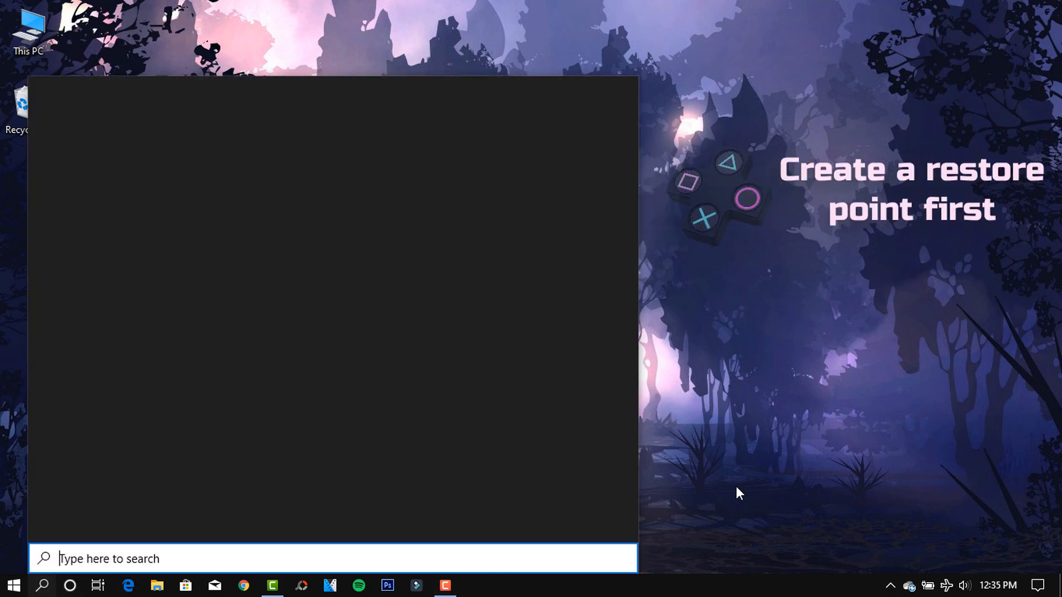
pyautogui.write('crea')
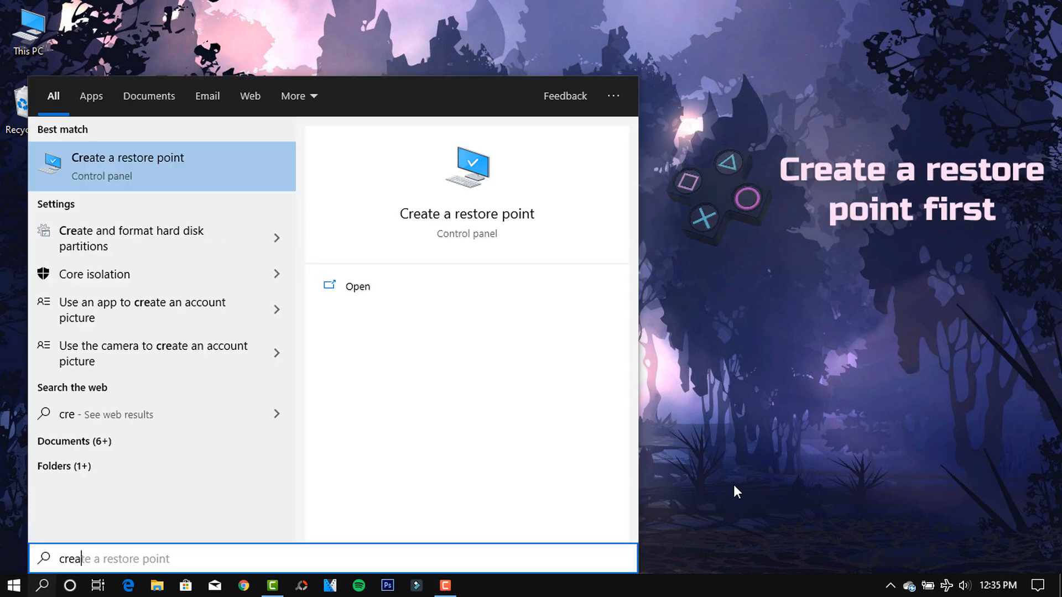
pyautogui.write('te')
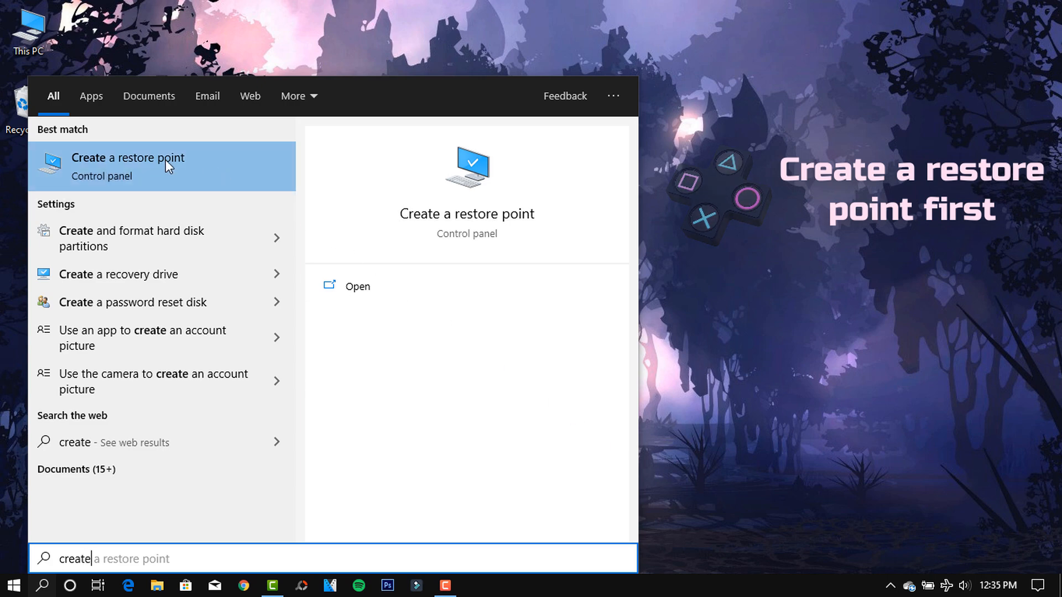
pyautogui.click(165, 160)
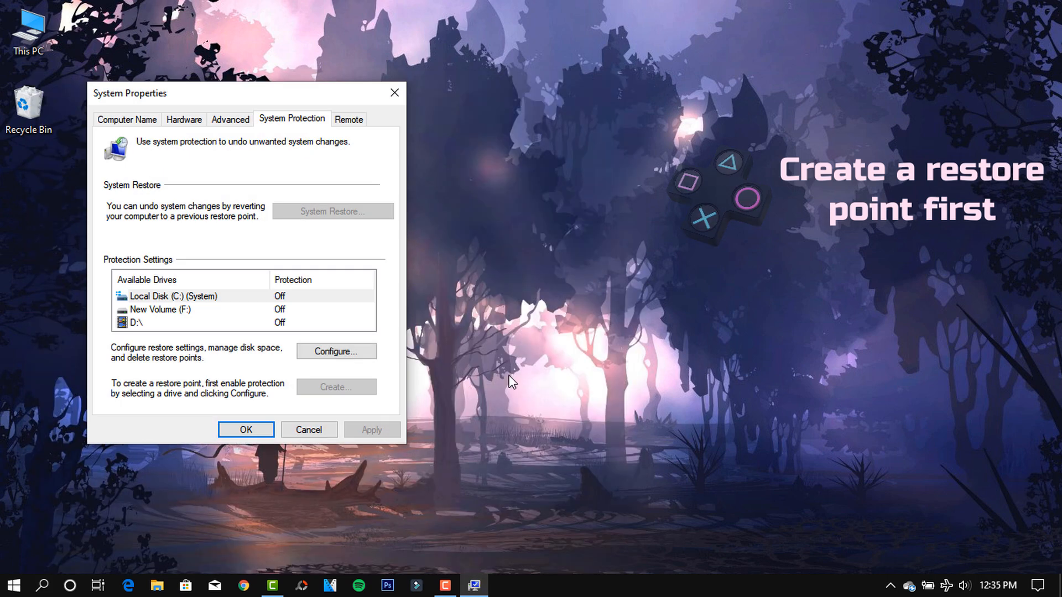
# Turn on system protection for Local Disk (C:) and apply the setting.
pyautogui.click(302, 303)
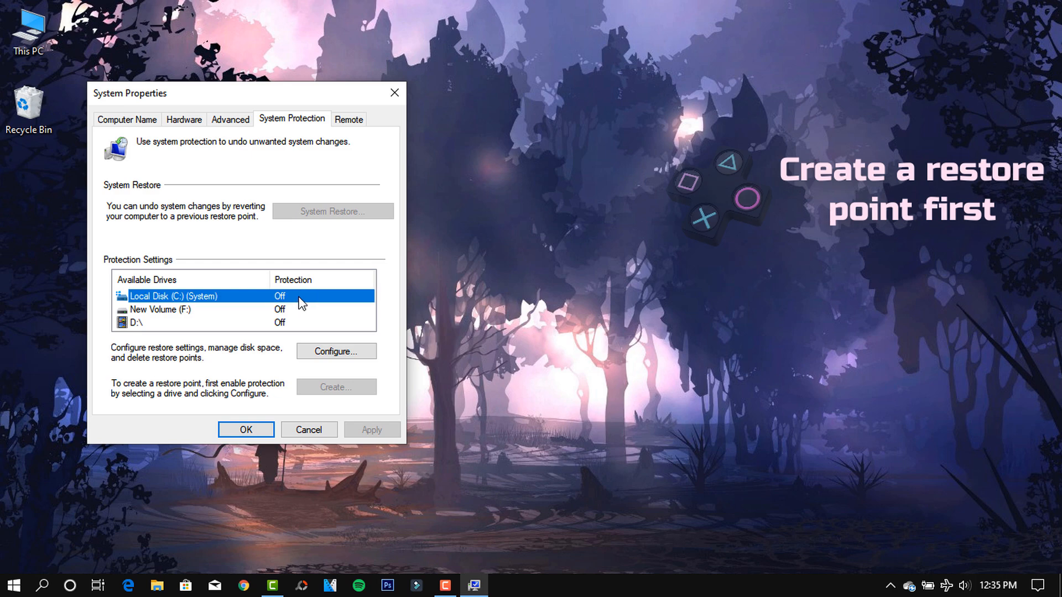
pyautogui.click(367, 353)
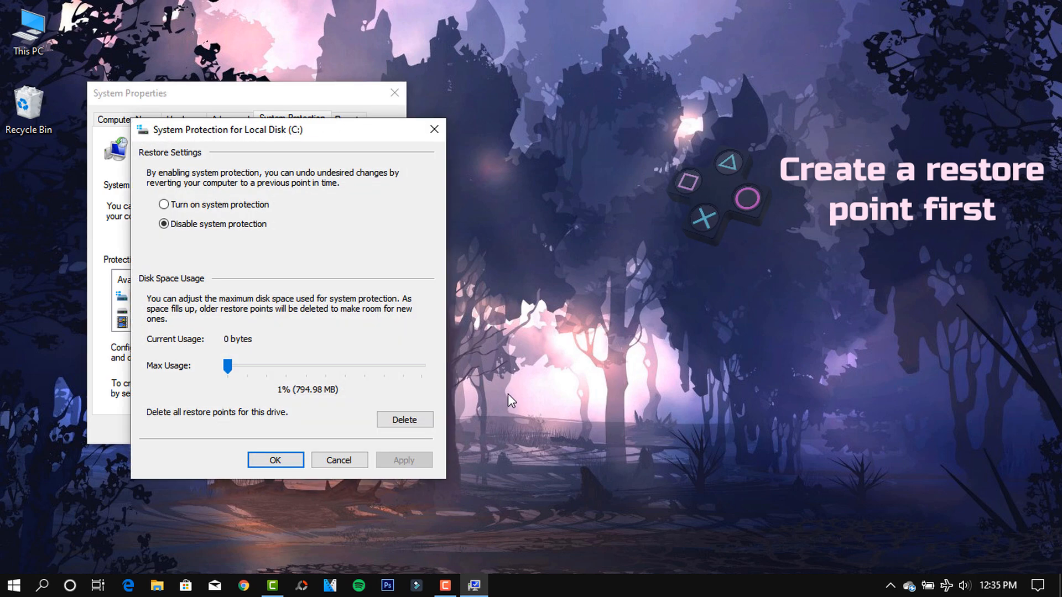
pyautogui.click(165, 204)
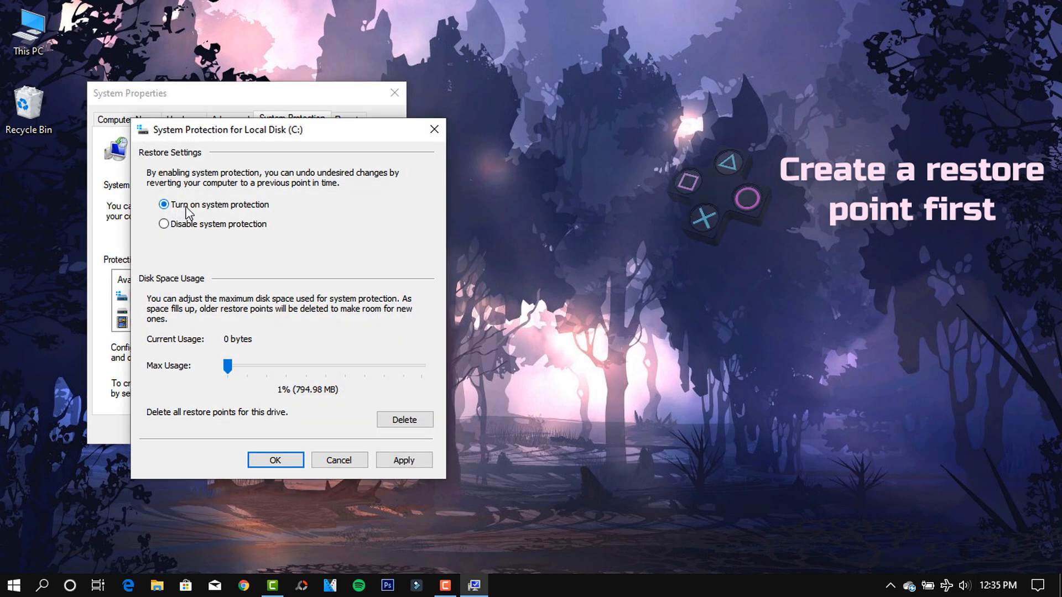
pyautogui.click(408, 461)
pyautogui.click(282, 462)
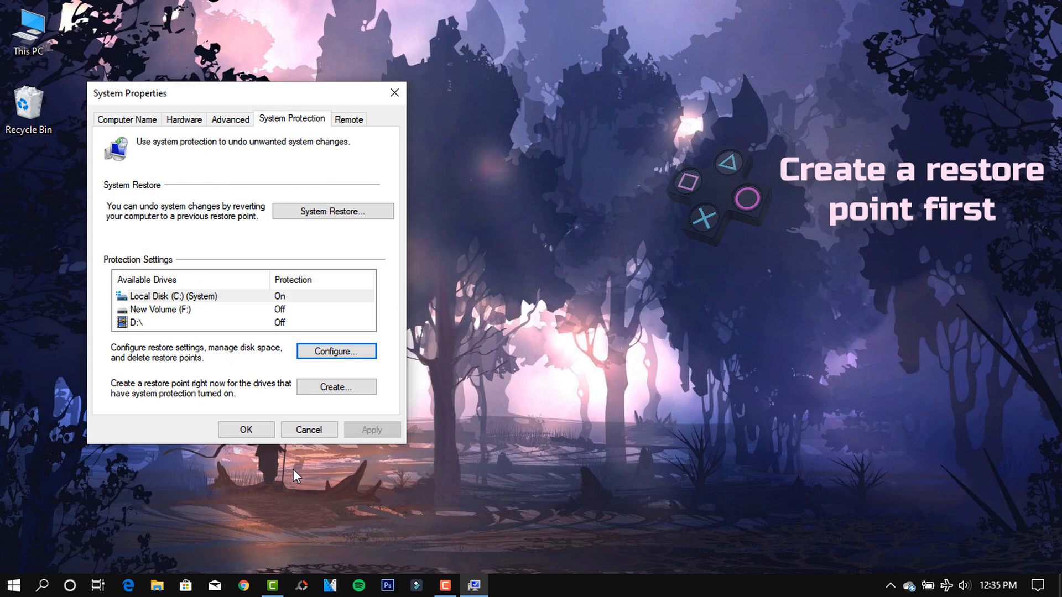
# Create a restore point described as "Backup New" for the C: drive and close System Properties.
pyautogui.click(341, 299)
pyautogui.click(357, 390)
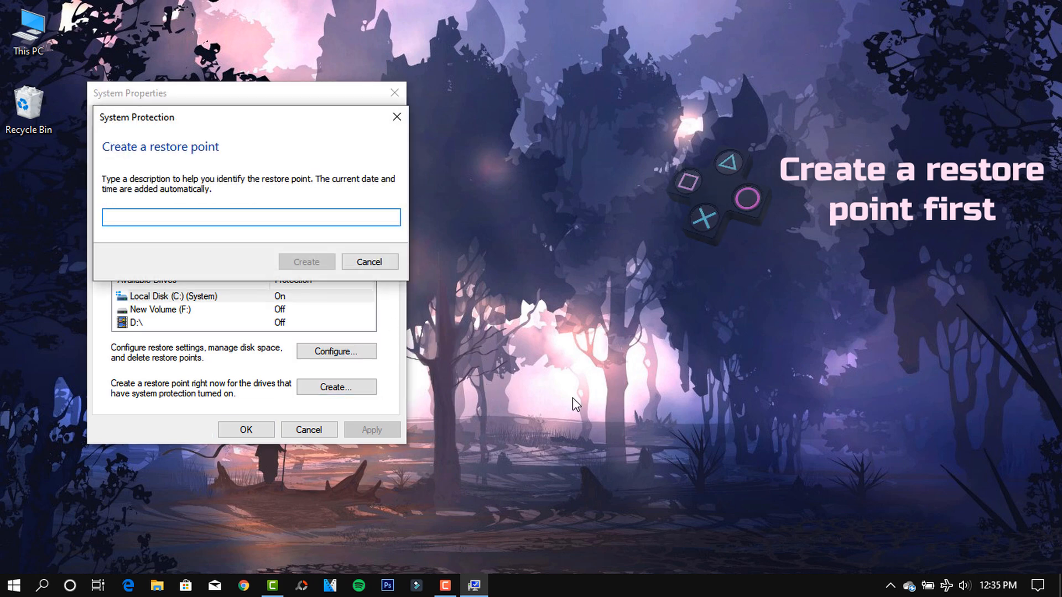
pyautogui.write('Backup New')
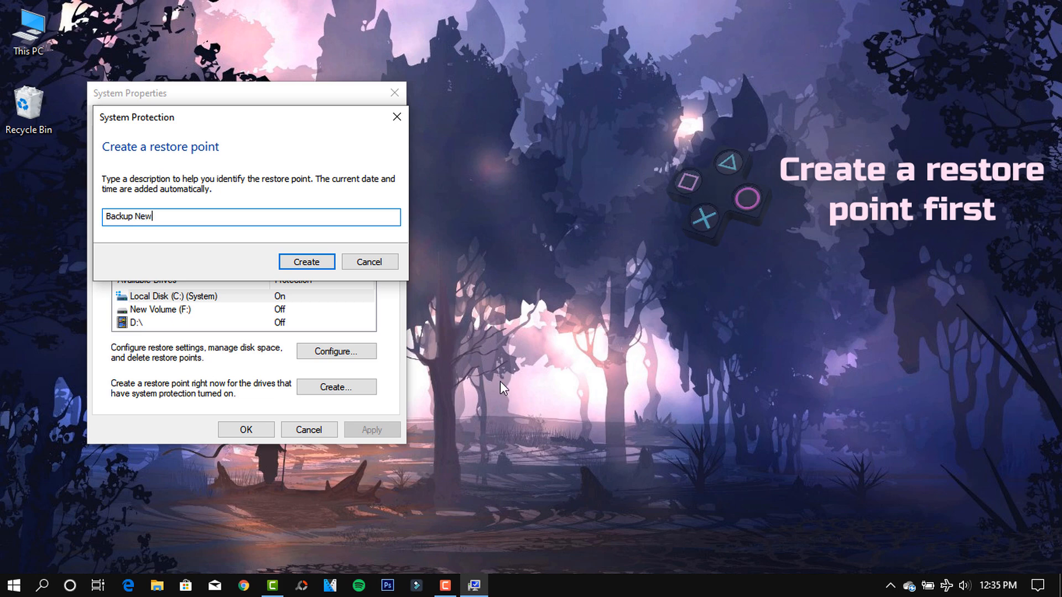
pyautogui.click(310, 263)
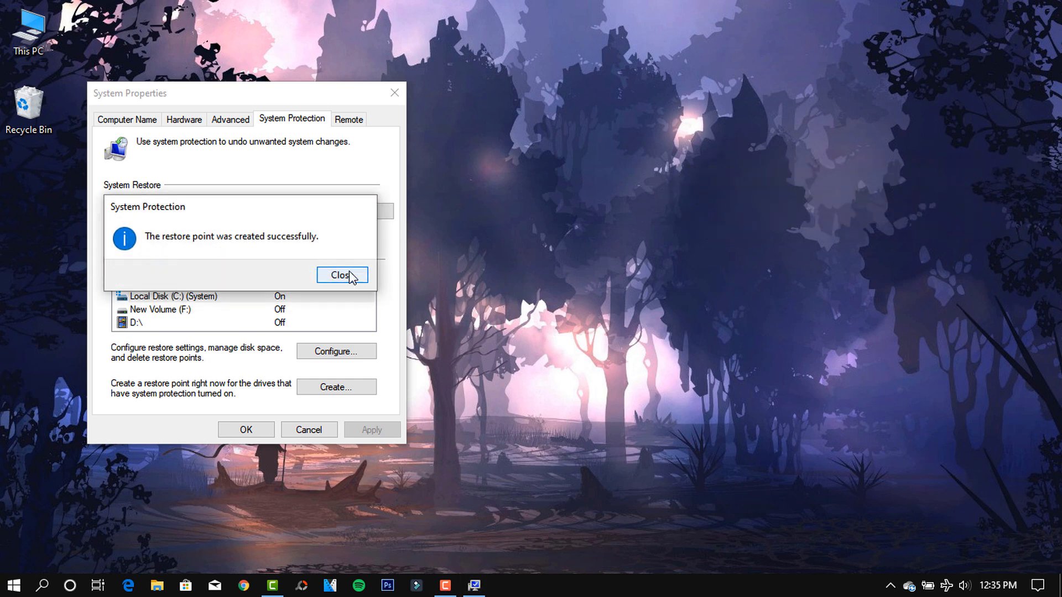
pyautogui.click(350, 276)
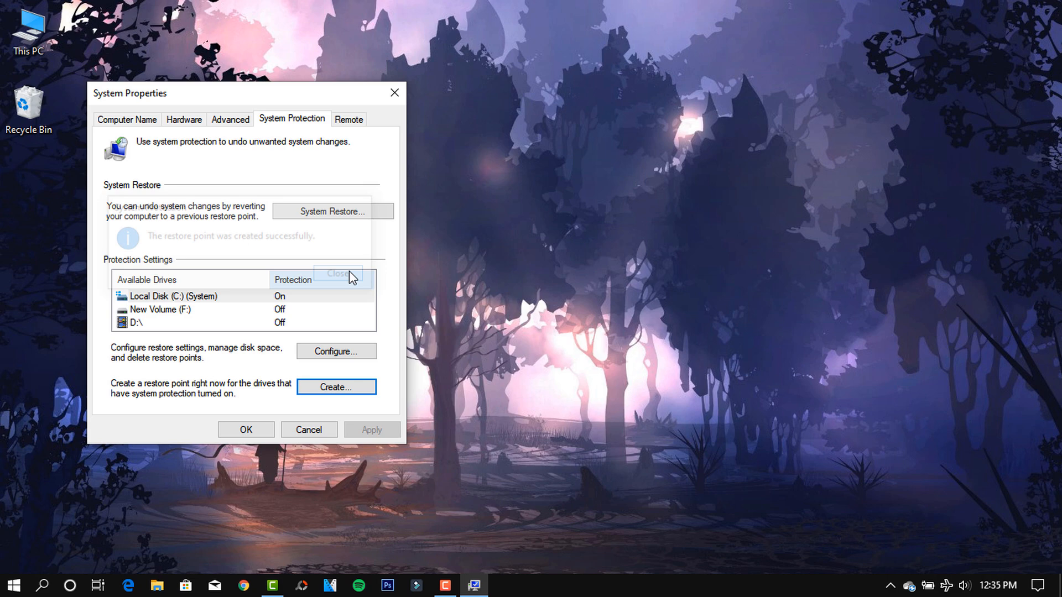
pyautogui.click(253, 430)
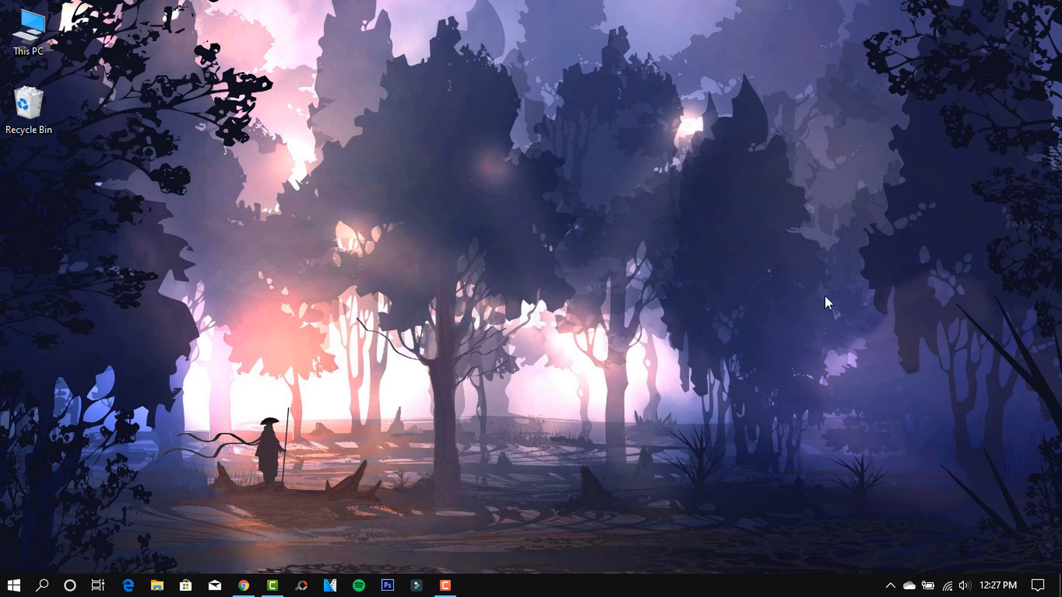
# Switch to Chrome, download UltraUXThemePatcher from its syssel.net page, and show the downloaded file in its folder.
pyautogui.click(245, 585)
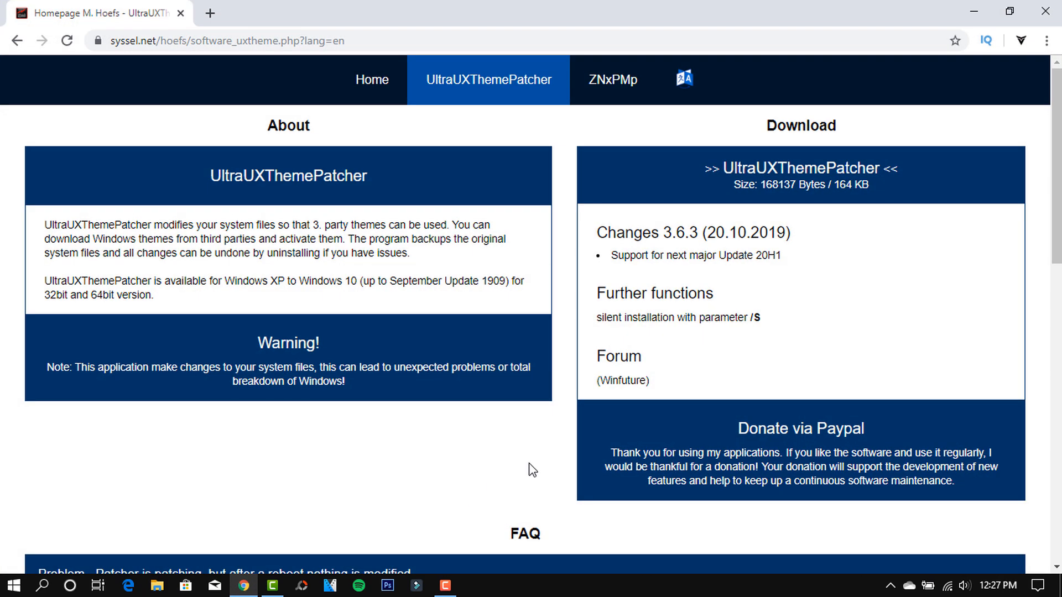
pyautogui.click(863, 169)
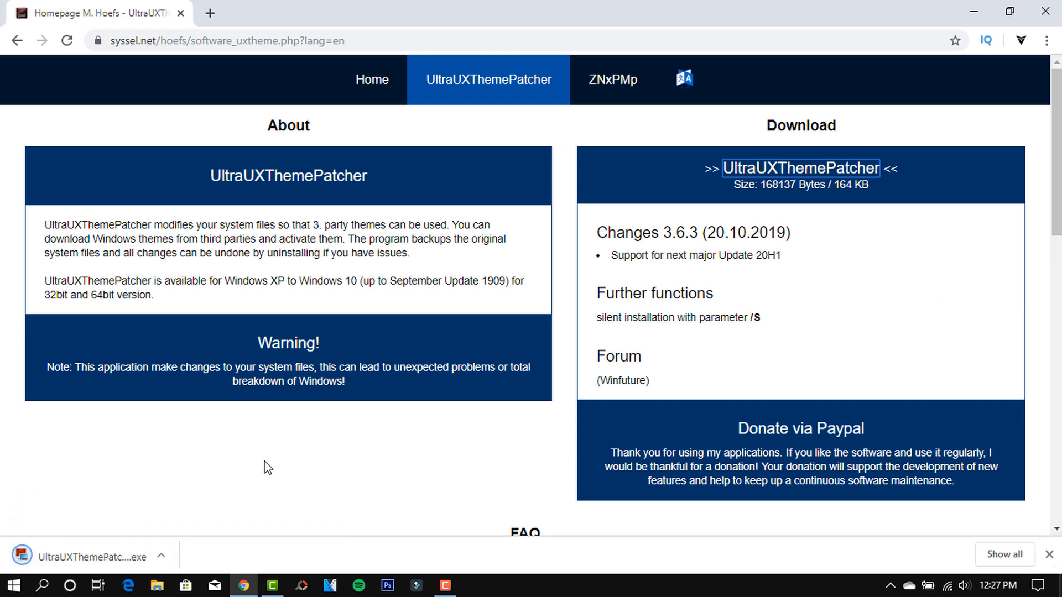
pyautogui.click(166, 559)
pyautogui.click(196, 504)
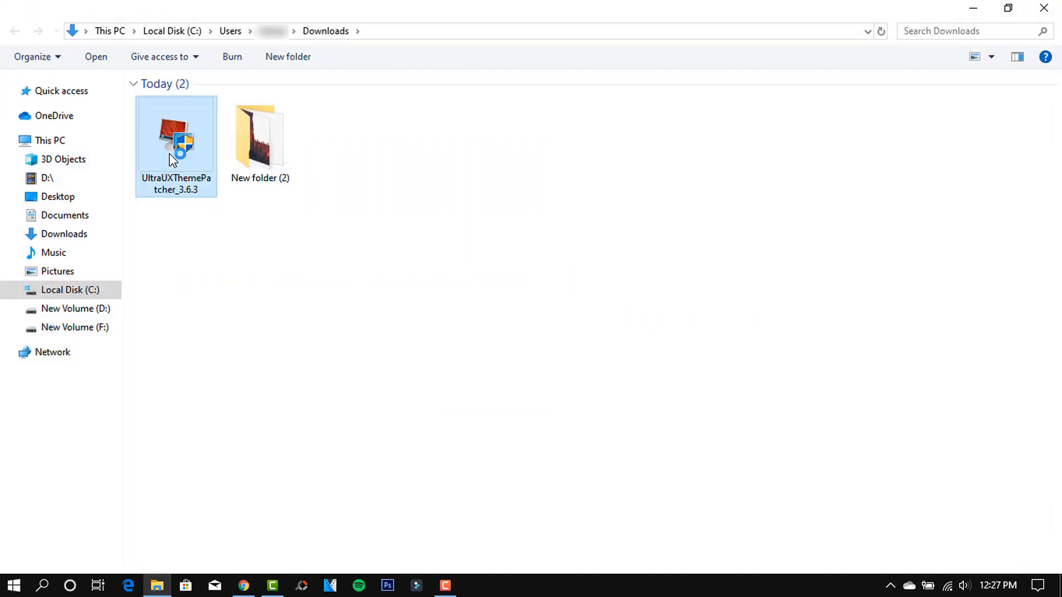
# Run the UltraUXThemePatcher_3.6.3 installer with the other windows minimized, accept the license agreement, and install the patcher.
pyautogui.doubleClick(170, 155)
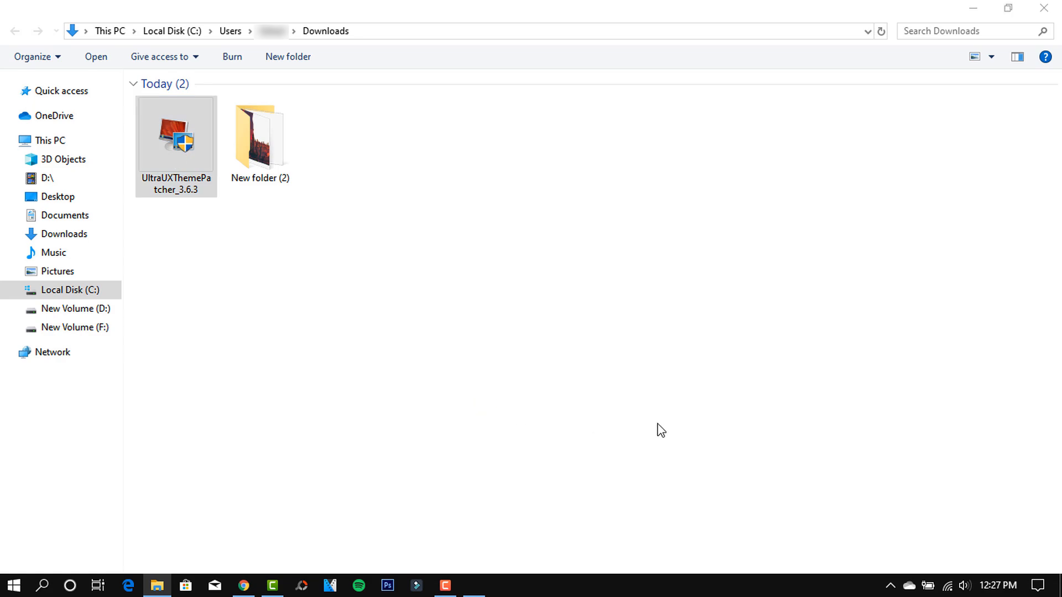
pyautogui.click(979, 7)
pyautogui.click(972, 10)
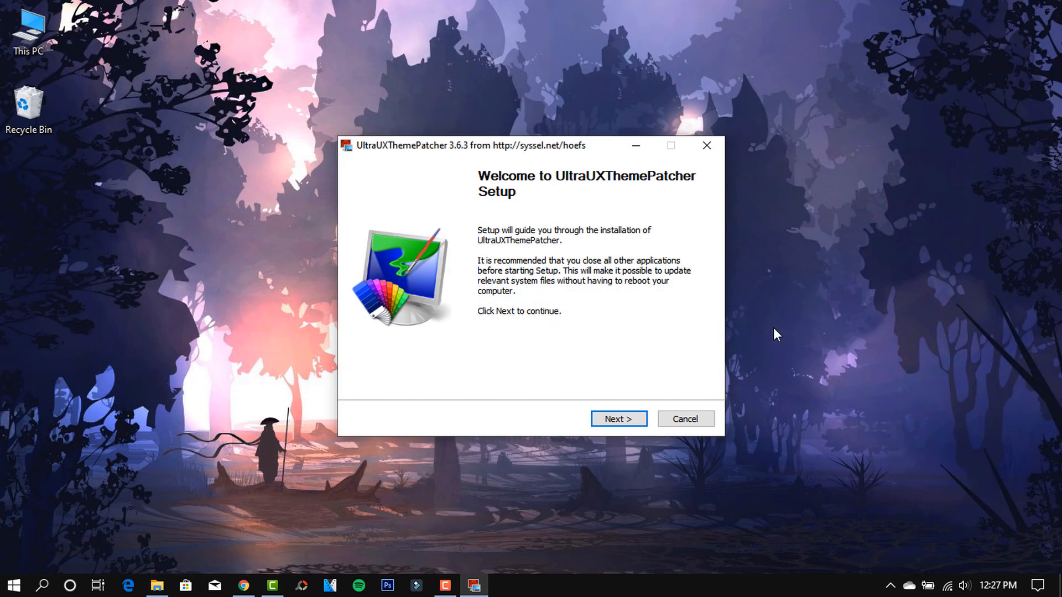
pyautogui.click(631, 422)
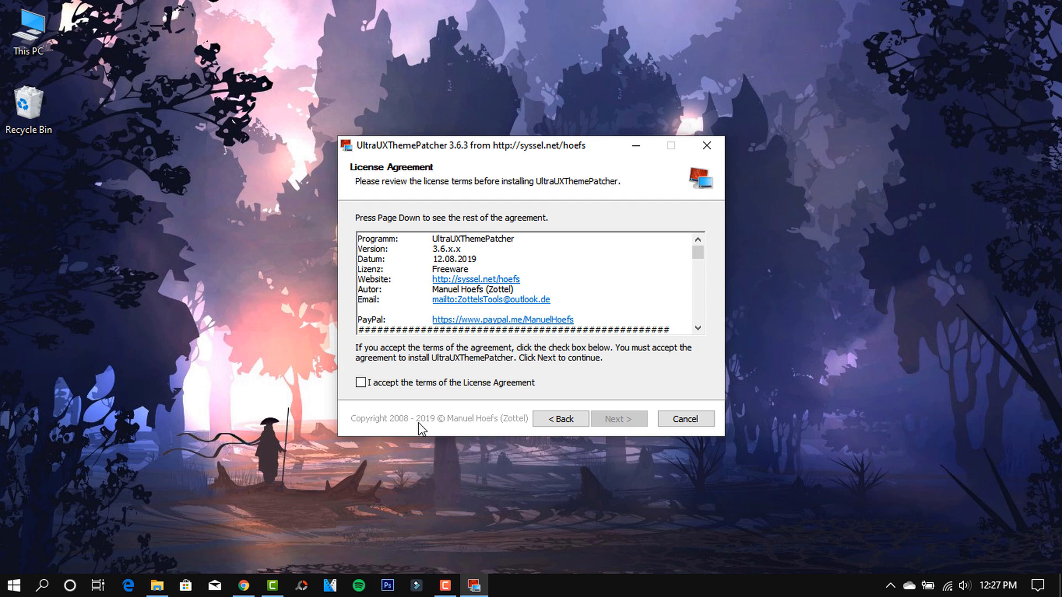
pyautogui.click(361, 383)
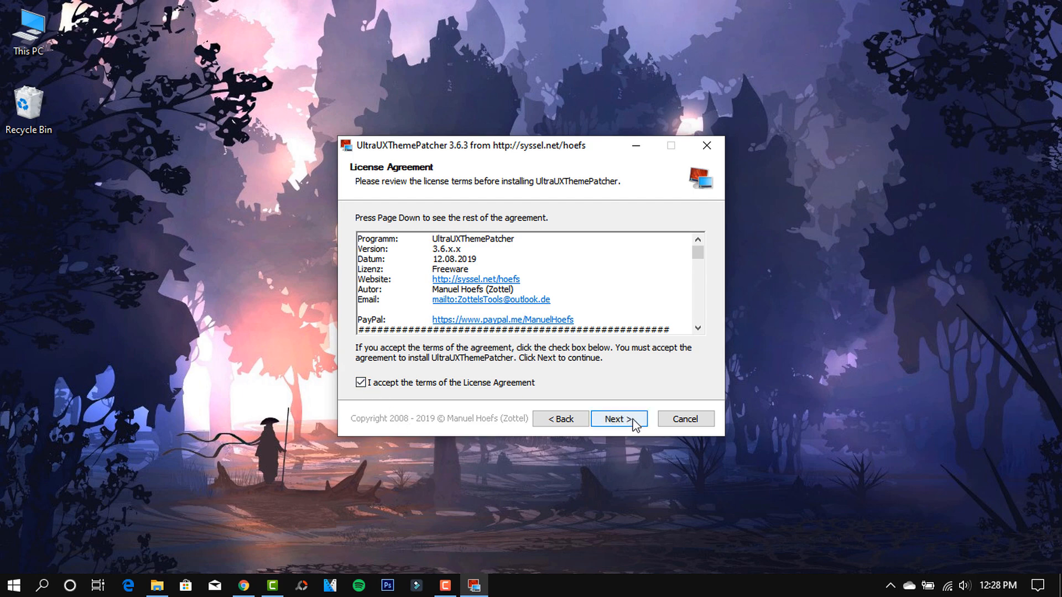
pyautogui.click(633, 424)
pyautogui.click(632, 424)
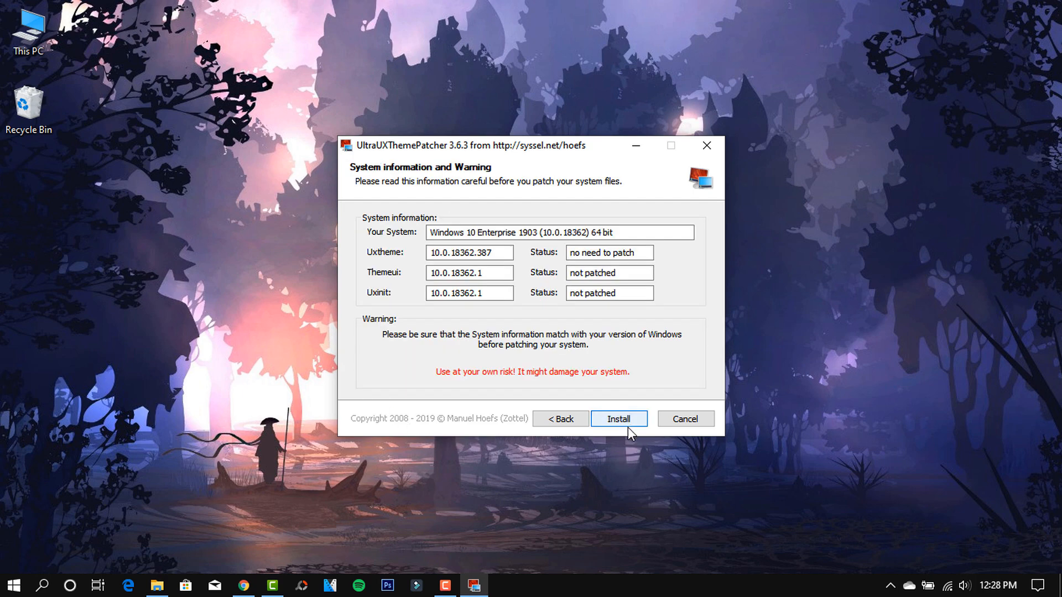
pyautogui.click(628, 424)
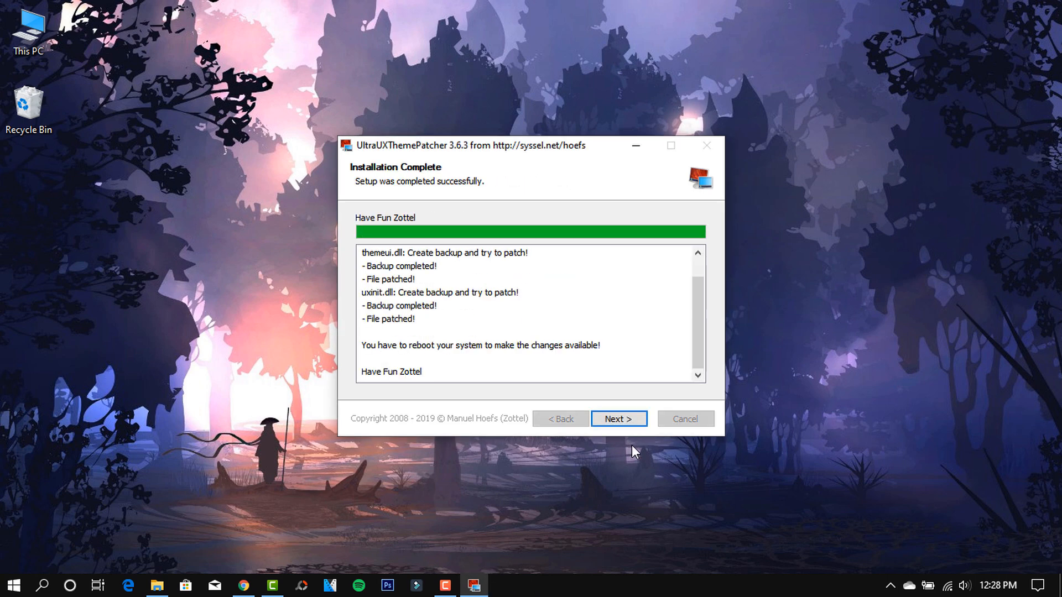
# Finish the UltraUXThemePatcher setup with the Reboot now option, skipping the donation page.
pyautogui.click(629, 425)
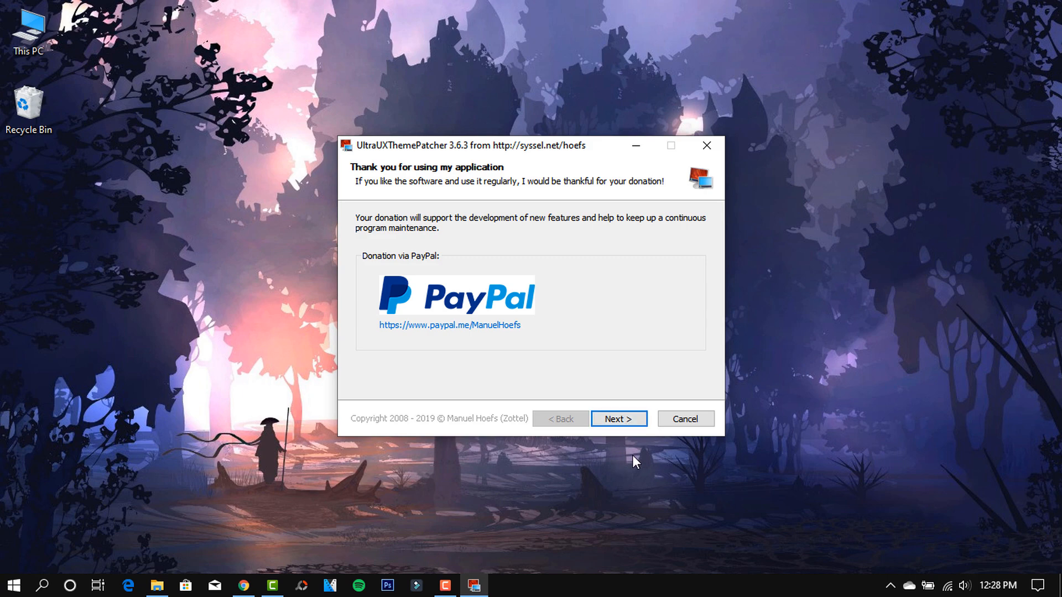
pyautogui.click(631, 423)
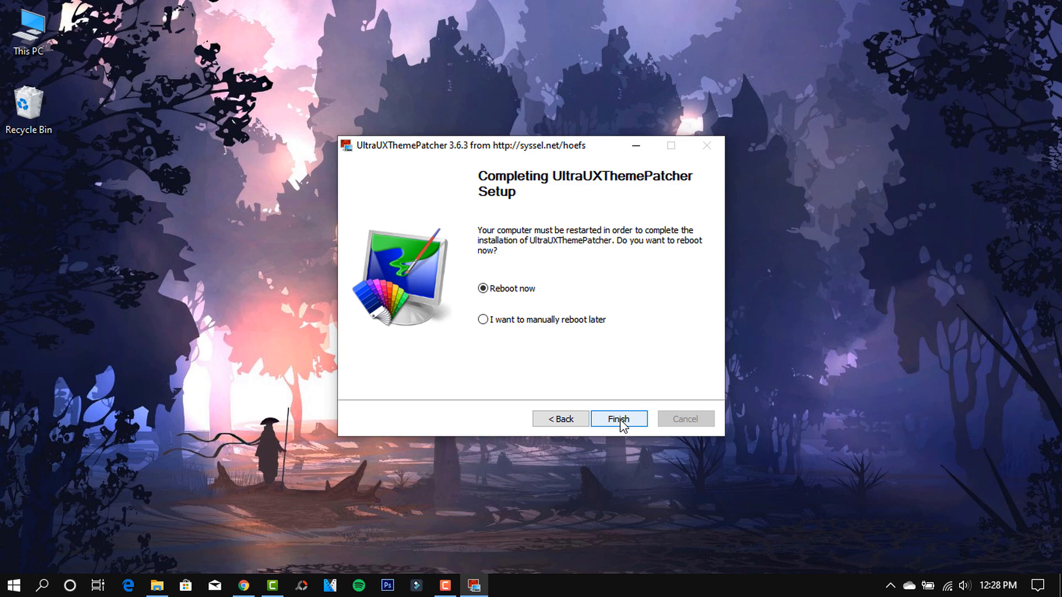
pyautogui.press('Return')
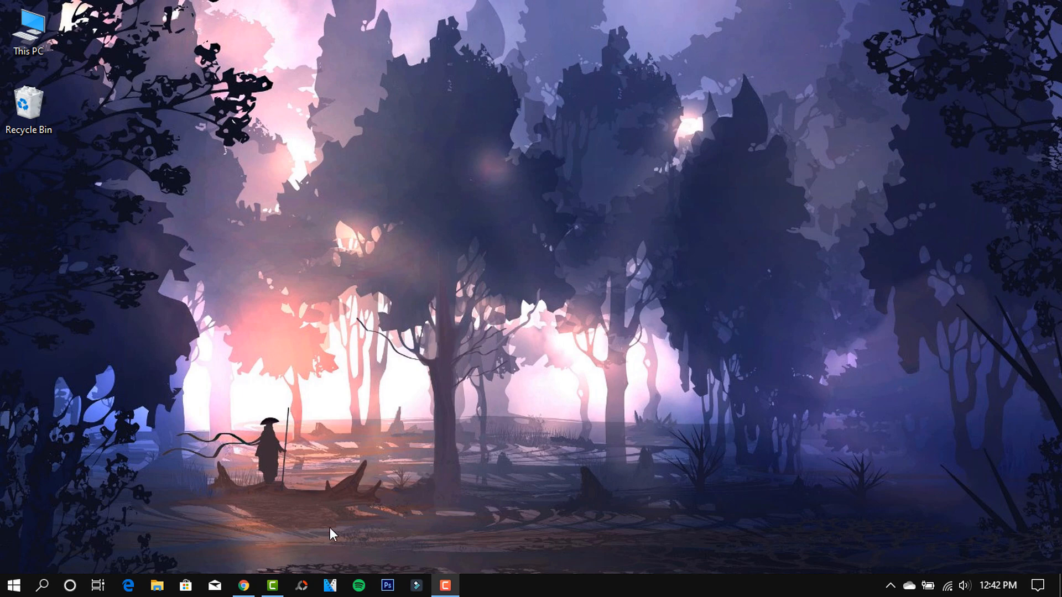
# Switch to Chrome, download the lovelace Windows 10 Suite ZIP from its DeviantArt page, and show it in its folder.
pyautogui.click(244, 585)
pyautogui.scroll(-4, 670, 387)
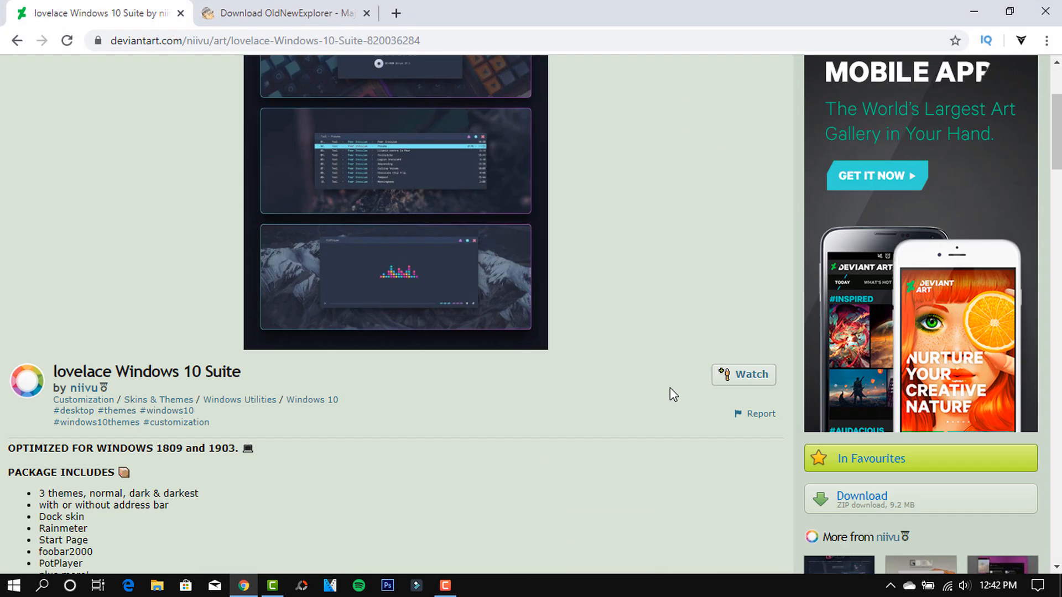
pyautogui.click(865, 453)
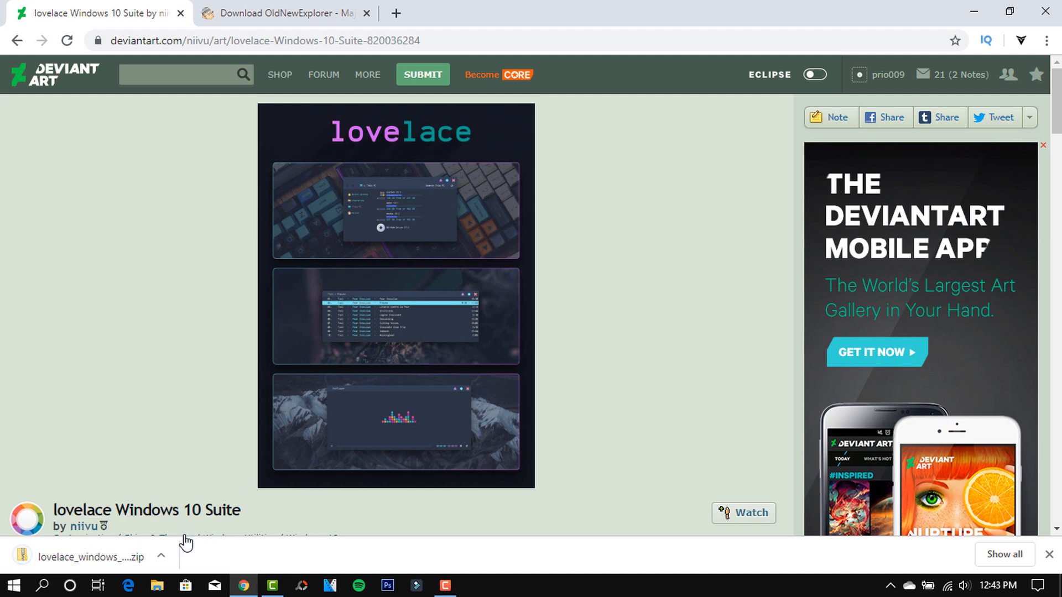
pyautogui.click(162, 558)
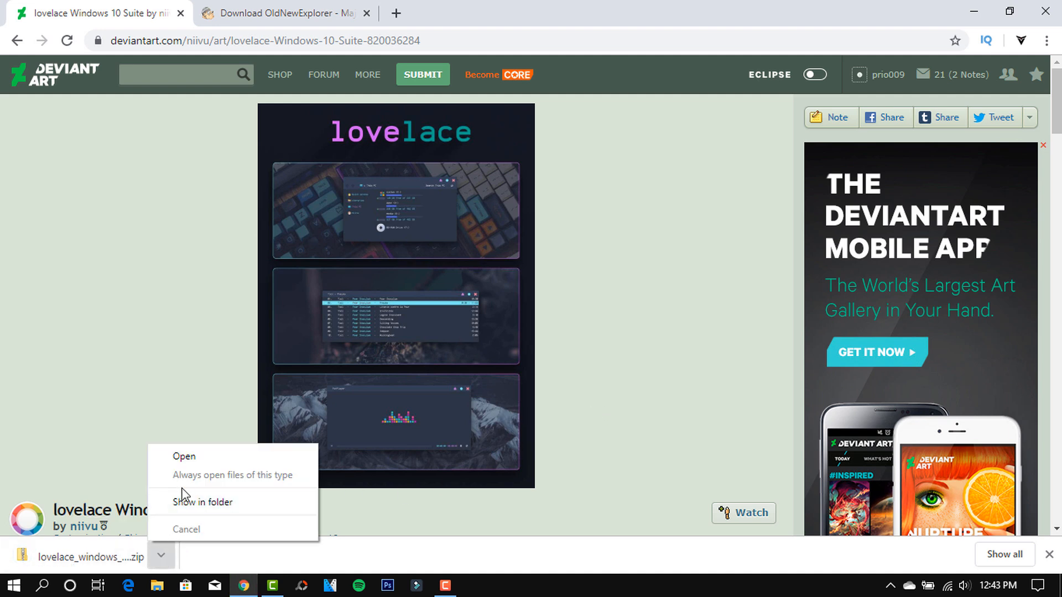
pyautogui.click(185, 503)
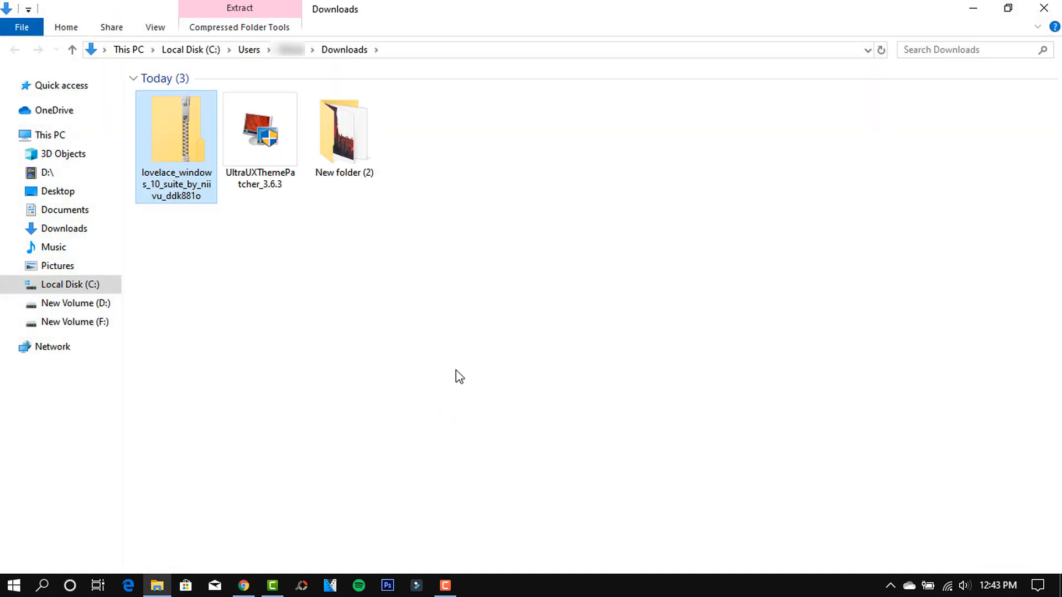
# Extract the lovelace suite archive with 7-Zip into a folder of the same name and open its lovelace Windows 10 Suite subfolder.
pyautogui.rightClick(175, 141)
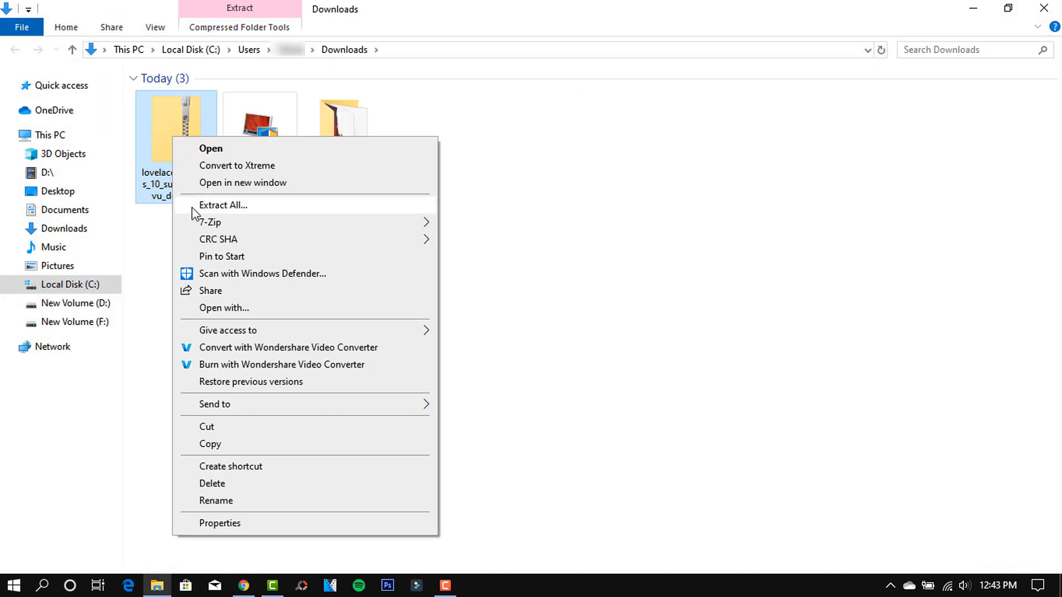
pyautogui.moveTo(327, 225)
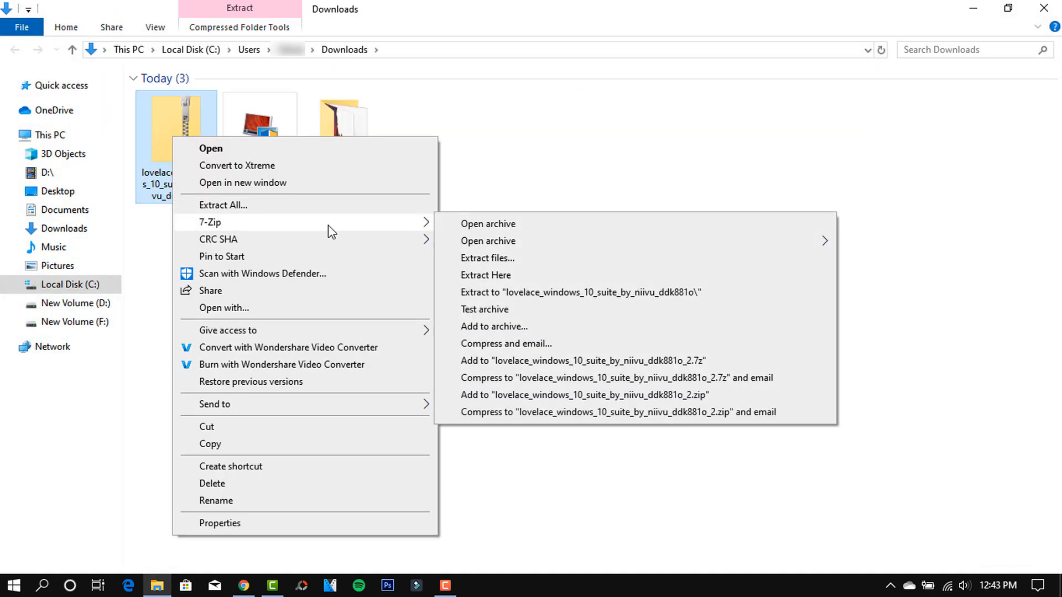
pyautogui.click(569, 293)
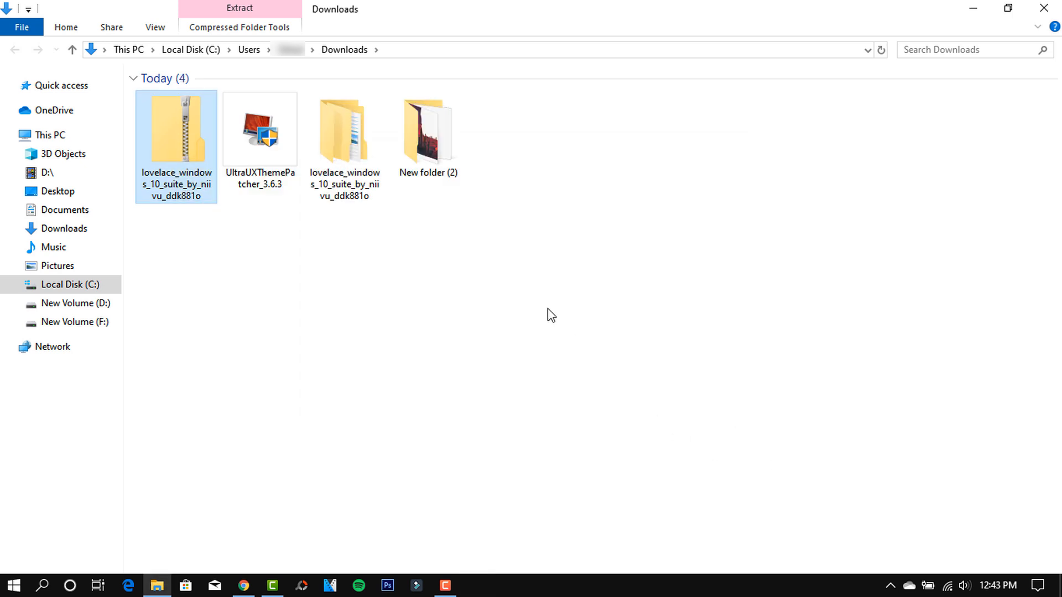
pyautogui.doubleClick(340, 184)
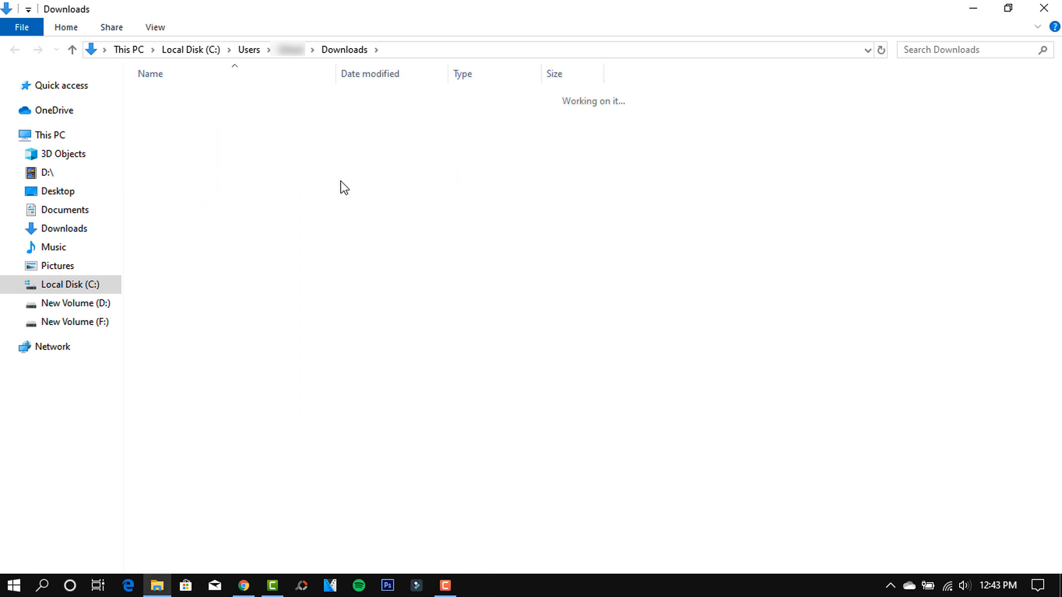
pyautogui.doubleClick(237, 107)
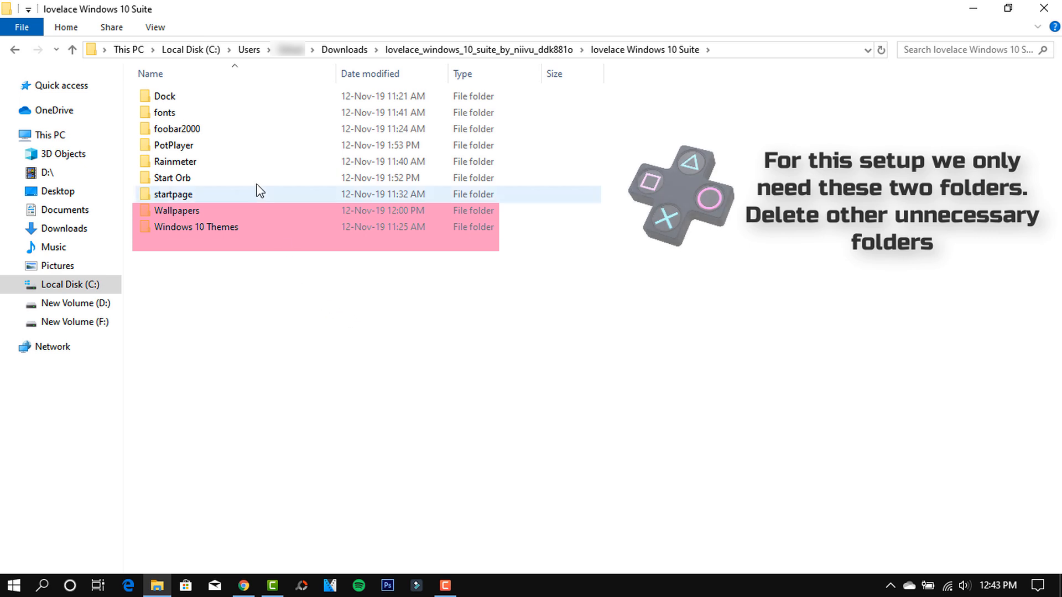
# Delete the Dock, fonts, foobar2000, PotPlayer, Rainmeter, Start Orb and startpage folders from the lovelace Windows 10 Suite folder.
pyautogui.click(177, 97)
pyautogui.keyDown('ctrl'); pyautogui.click(173, 114); pyautogui.keyUp('ctrl')
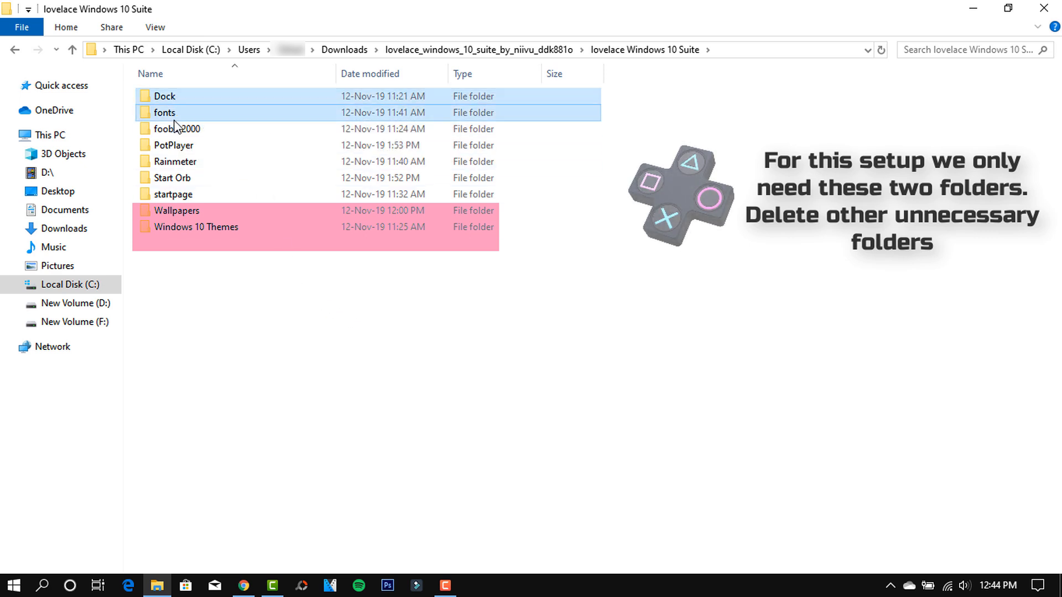
pyautogui.keyDown('ctrl'); pyautogui.click(175, 129); pyautogui.keyUp('ctrl')
pyautogui.keyDown('ctrl'); pyautogui.click(175, 146); pyautogui.keyUp('ctrl')
pyautogui.keyDown('ctrl'); pyautogui.click(174, 161); pyautogui.keyUp('ctrl')
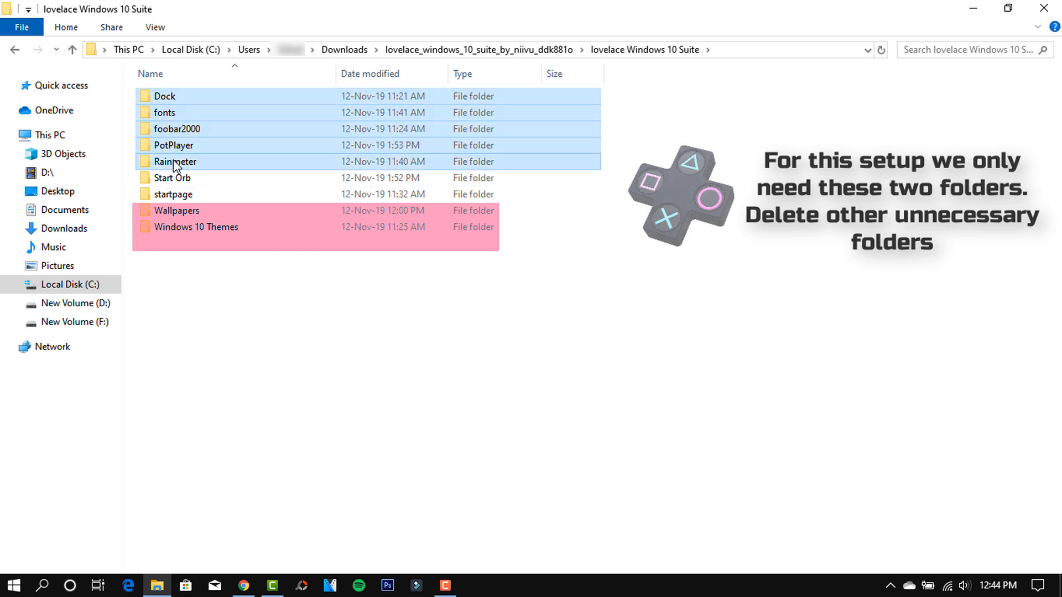
pyautogui.keyDown('ctrl'); pyautogui.click(177, 178); pyautogui.keyUp('ctrl')
pyautogui.keyDown('ctrl'); pyautogui.click(178, 196); pyautogui.keyUp('ctrl')
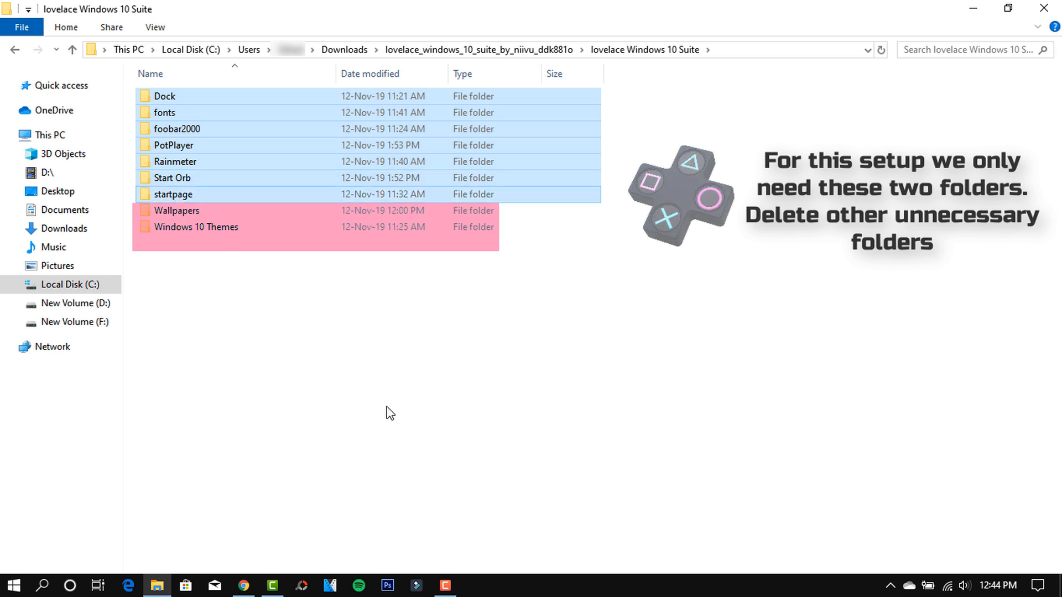
pyautogui.press('Delete')
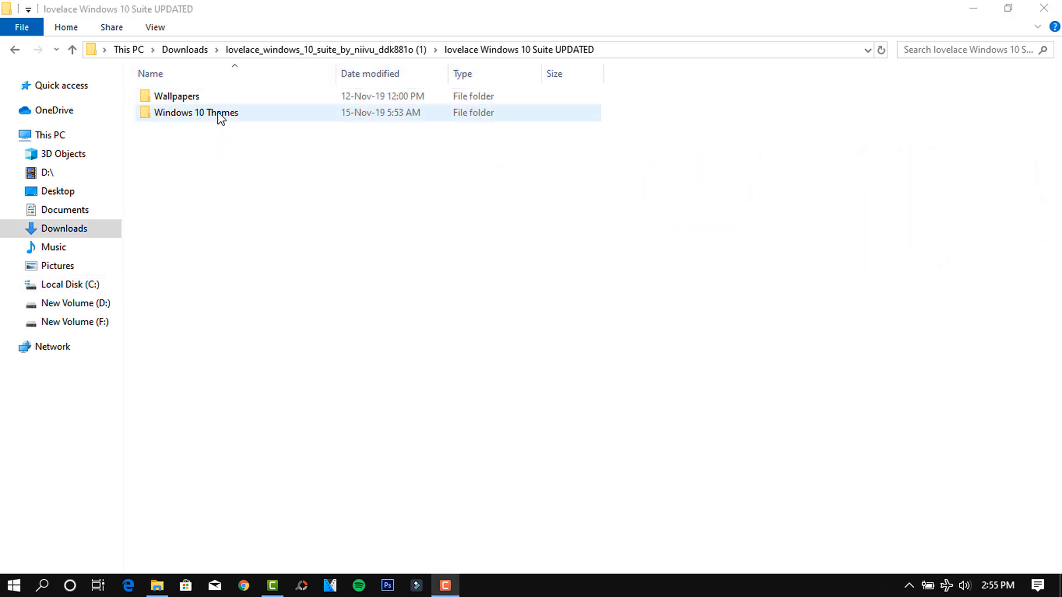
# Open the Thin Taskbar folder inside Windows 10 Themes and copy the lovelace folder and all its theme files.
pyautogui.doubleClick(217, 115)
pyautogui.doubleClick(177, 114)
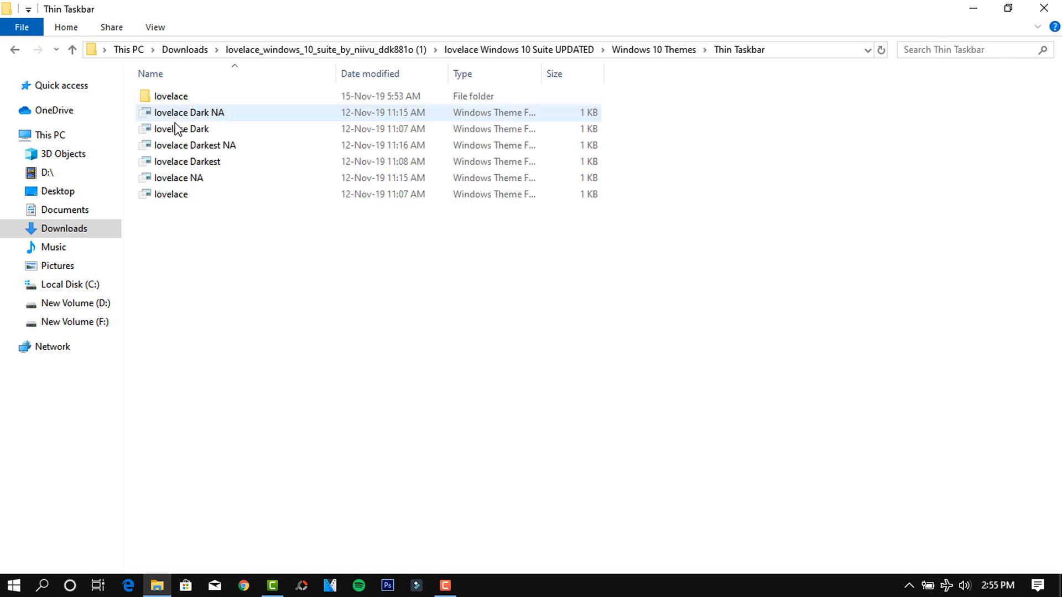
pyautogui.moveTo(238, 244); pyautogui.dragTo(195, 98)
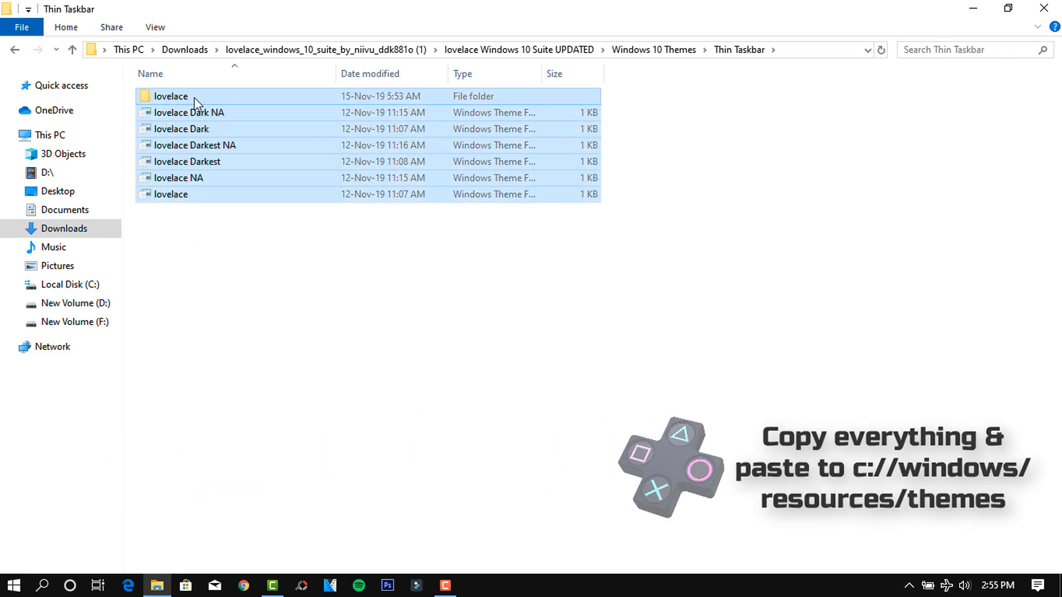
pyautogui.rightClick(194, 98)
pyautogui.click(252, 282)
# Paste the copied theme files into C:\Windows\Resources\Themes, granting administrator permission for all current items.
pyautogui.click(90, 287)
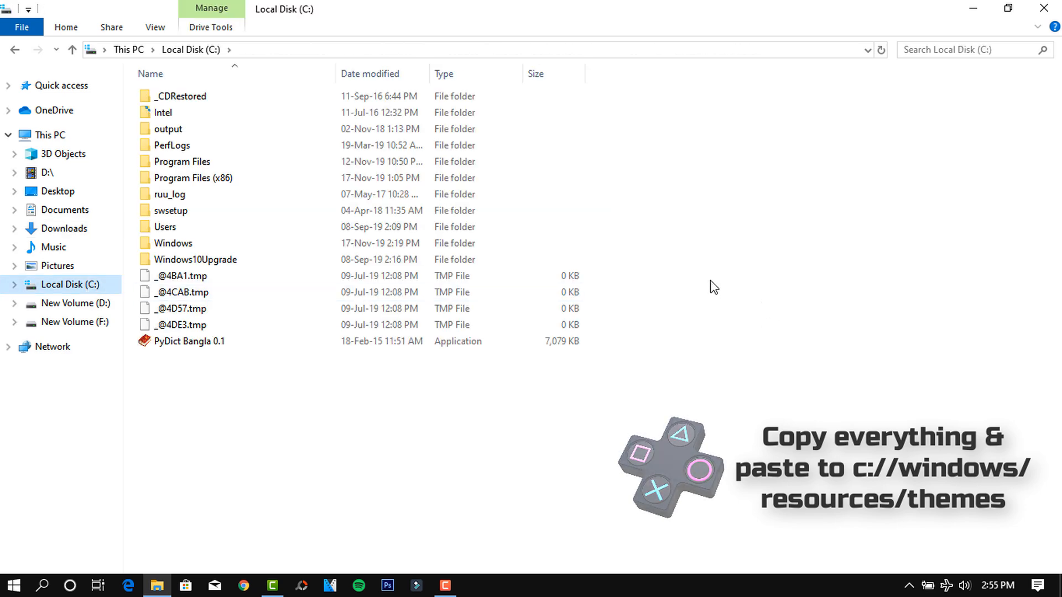
pyautogui.doubleClick(168, 244)
pyautogui.moveTo(1057, 147); pyautogui.dragTo(1057, 295)
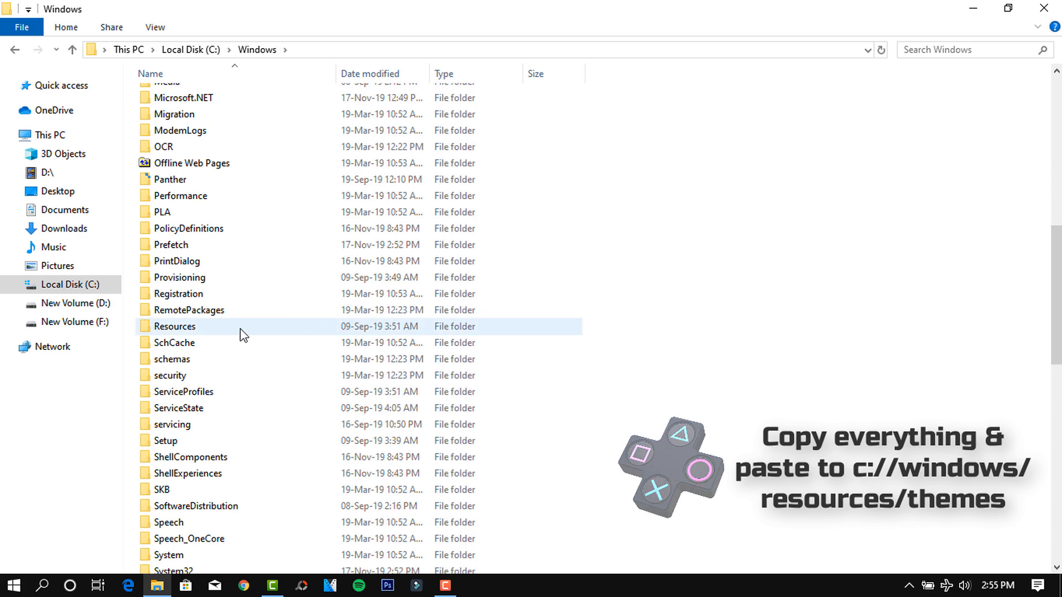
pyautogui.doubleClick(200, 335)
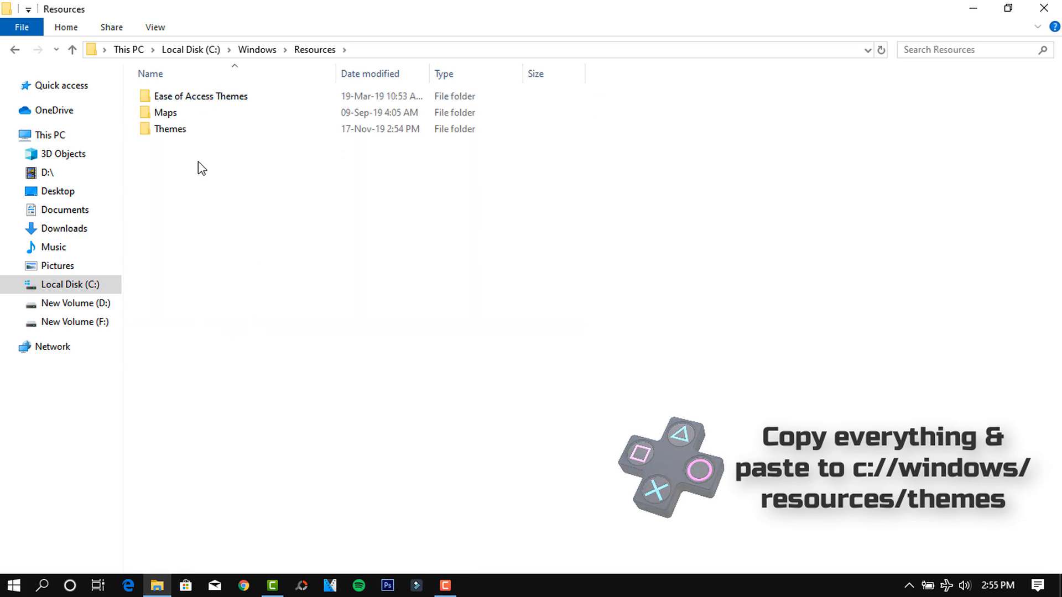
pyautogui.doubleClick(185, 130)
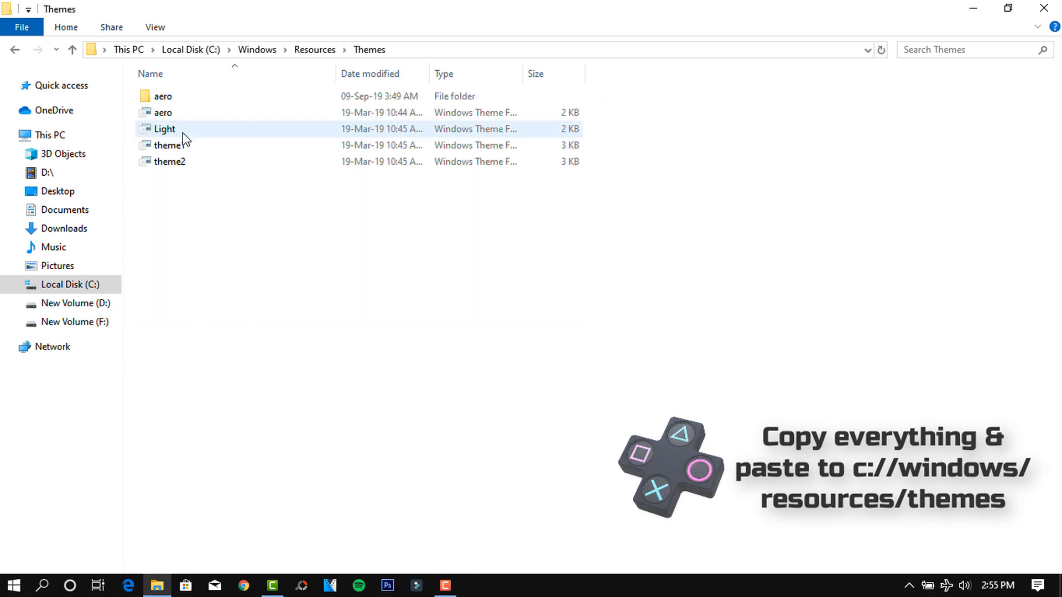
pyautogui.rightClick(405, 275)
pyautogui.click(448, 381)
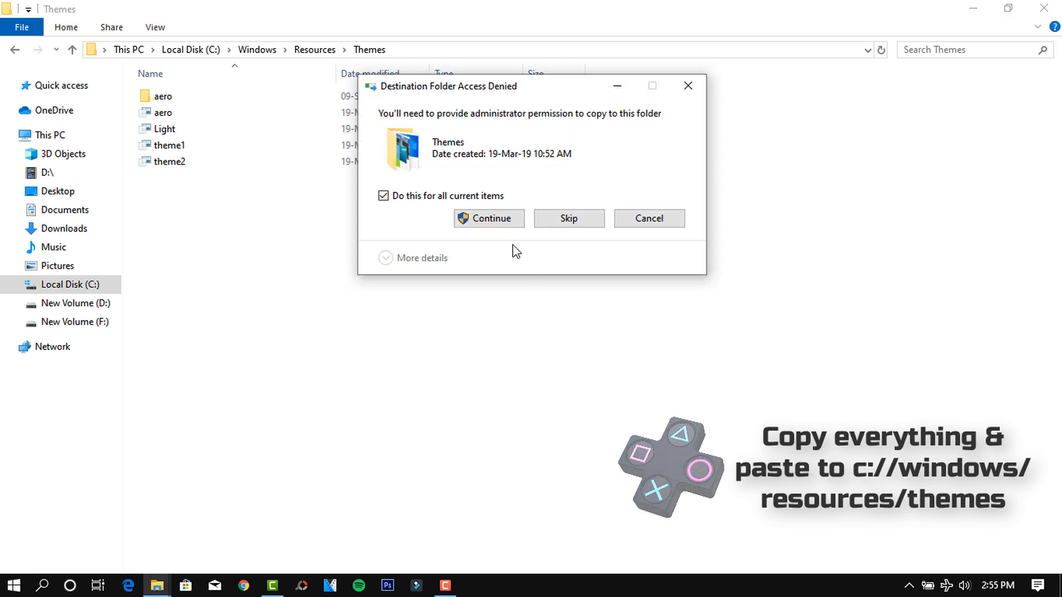
pyautogui.click(490, 218)
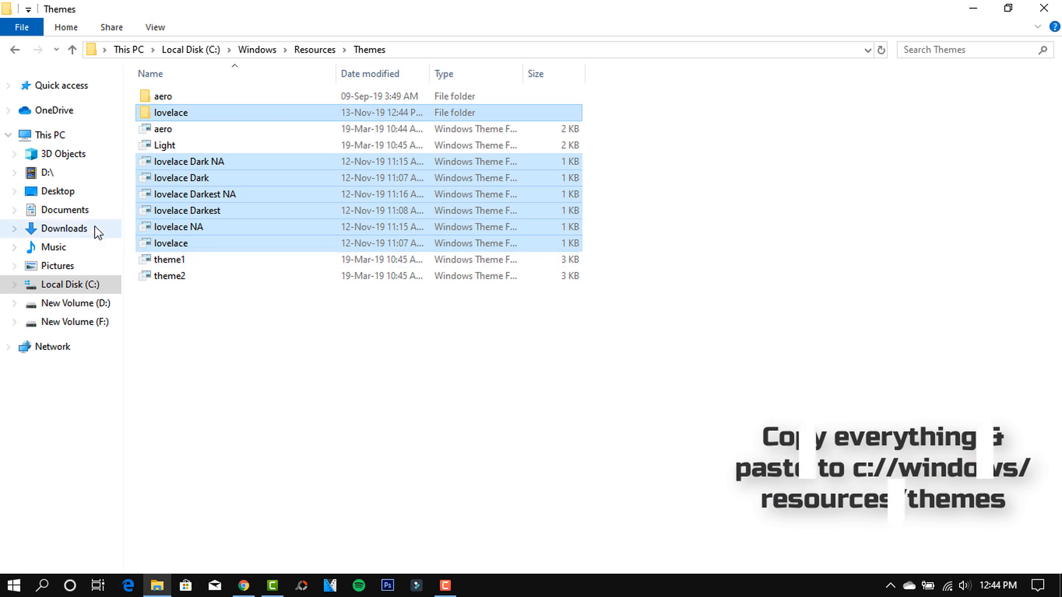
# Open the Wallpapers folder of the extracted lovelace Windows 10 Suite in Downloads.
pyautogui.click(78, 231)
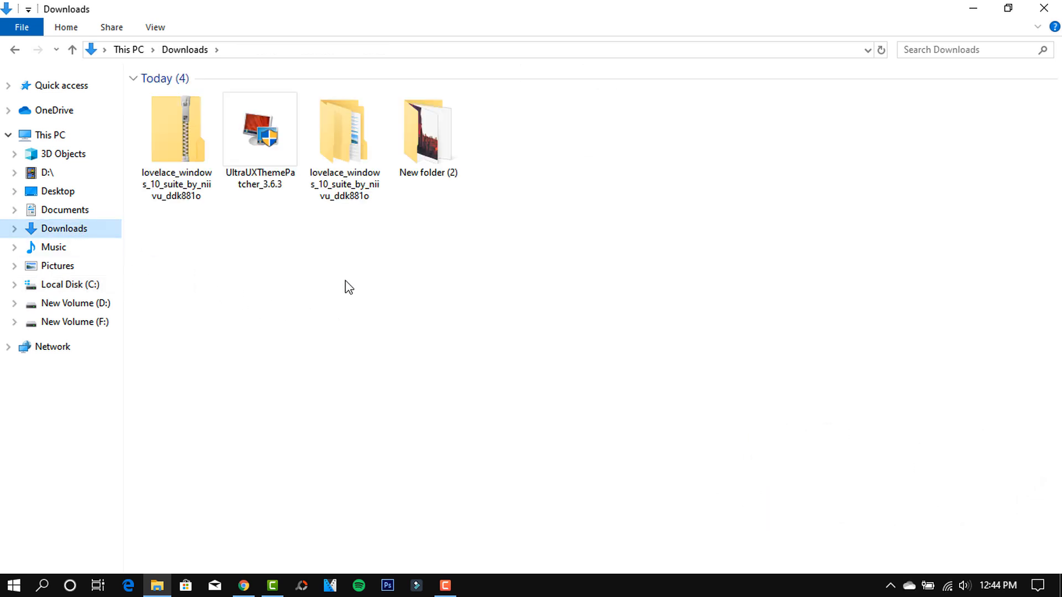
pyautogui.doubleClick(354, 177)
pyautogui.doubleClick(207, 99)
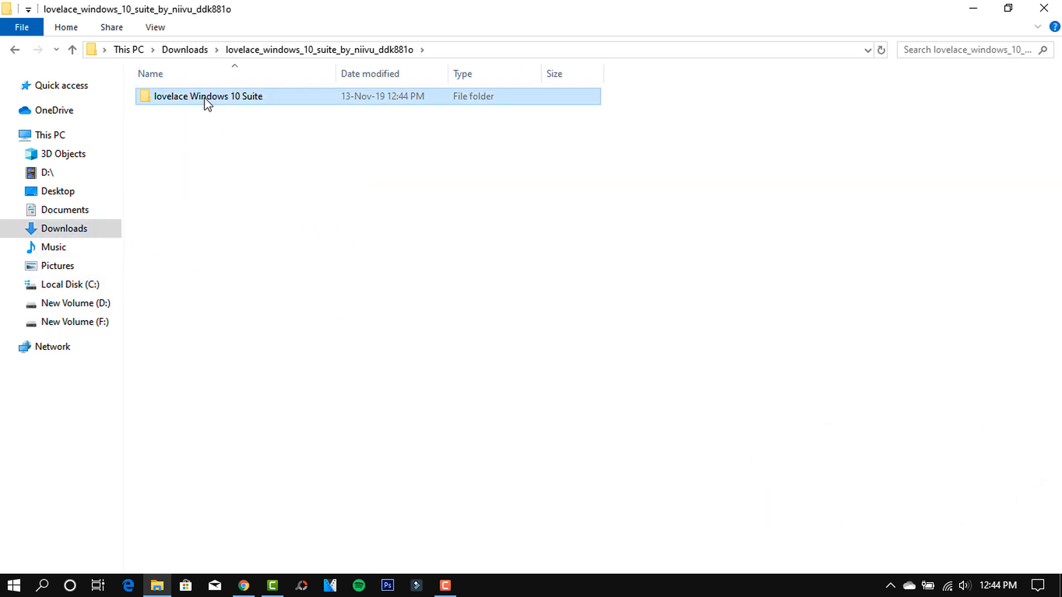
pyautogui.click(183, 103)
pyautogui.doubleClick(183, 103)
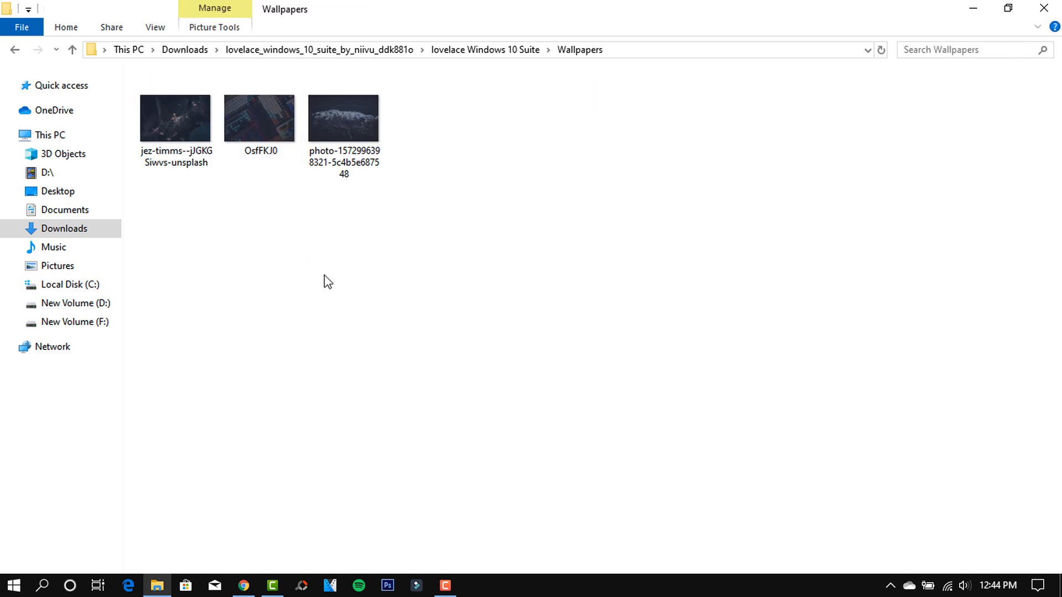
# View the OsfFKJ0 picture in Photos, set it as the desktop background, and close Photos.
pyautogui.doubleClick(264, 137)
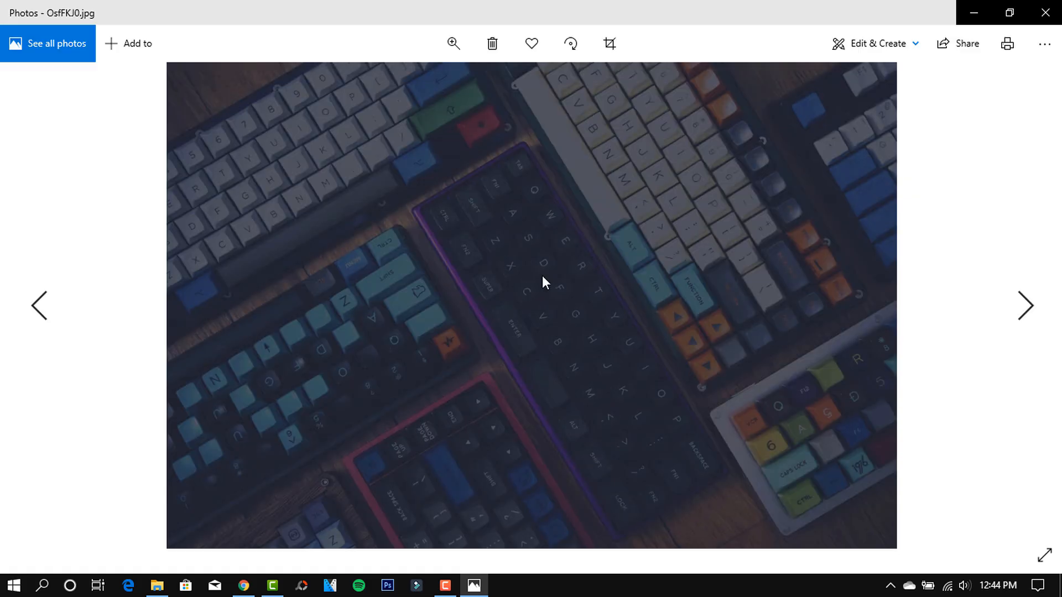
pyautogui.rightClick(529, 238)
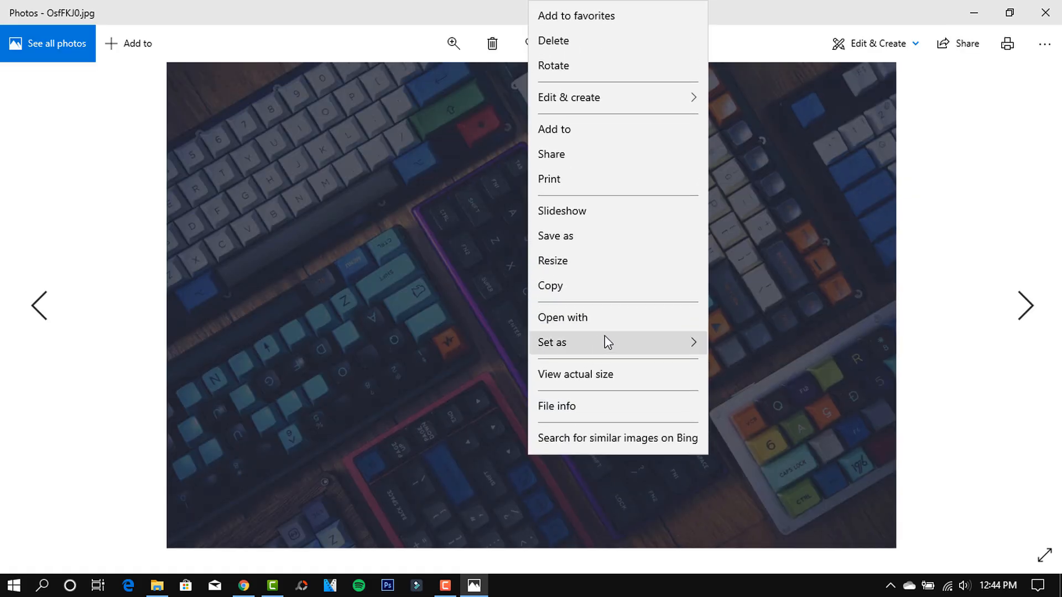
pyautogui.moveTo(605, 342)
pyautogui.click(794, 381)
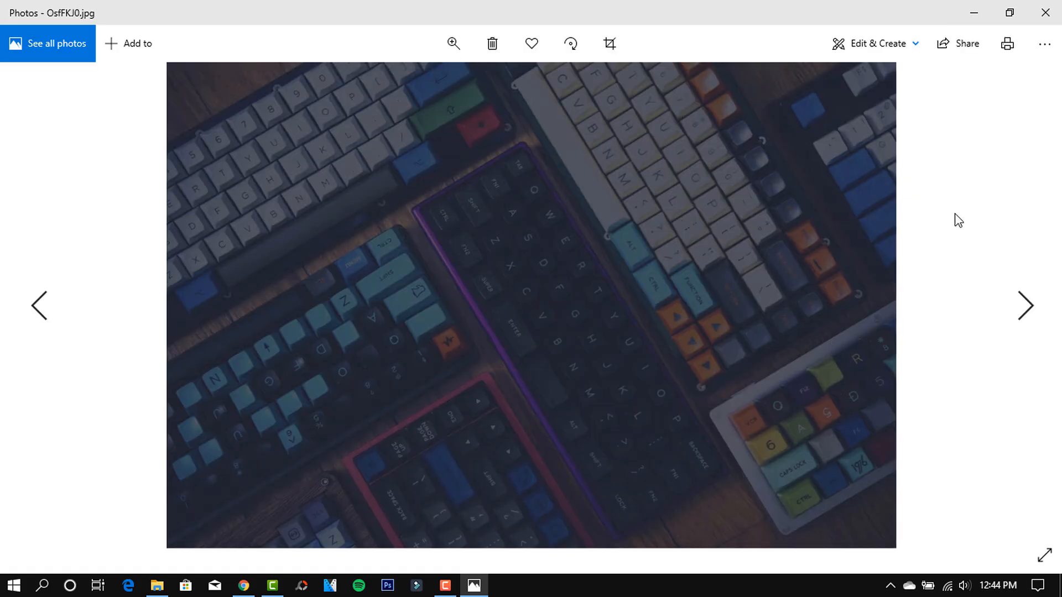
pyautogui.click(1045, 12)
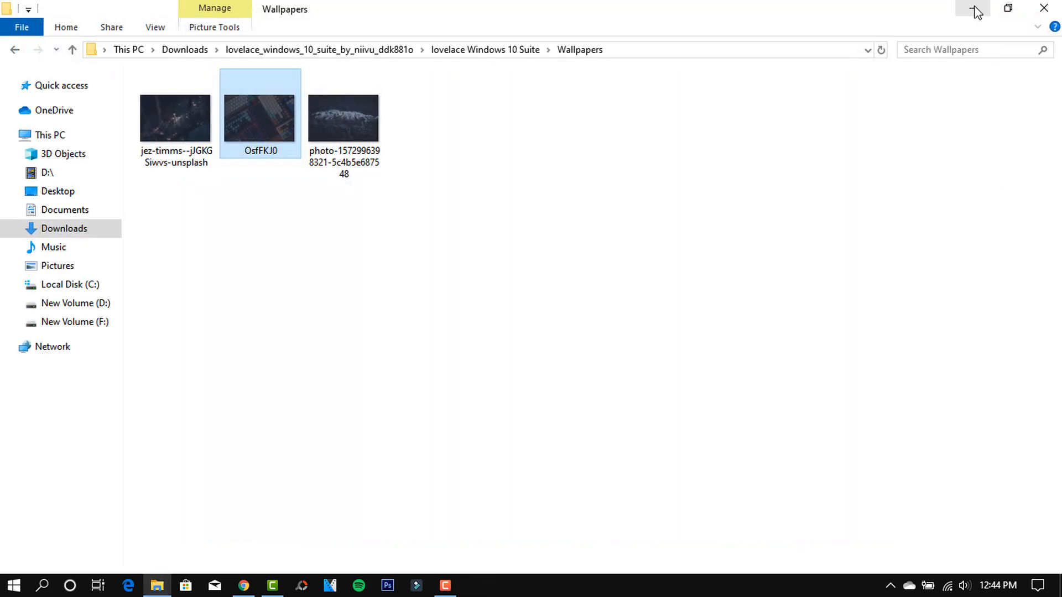
# Switch to Chrome, download OldNewExplorer 1.1.9 from its MajorGeeks page, and show the downloaded archive in its folder.
pyautogui.click(975, 9)
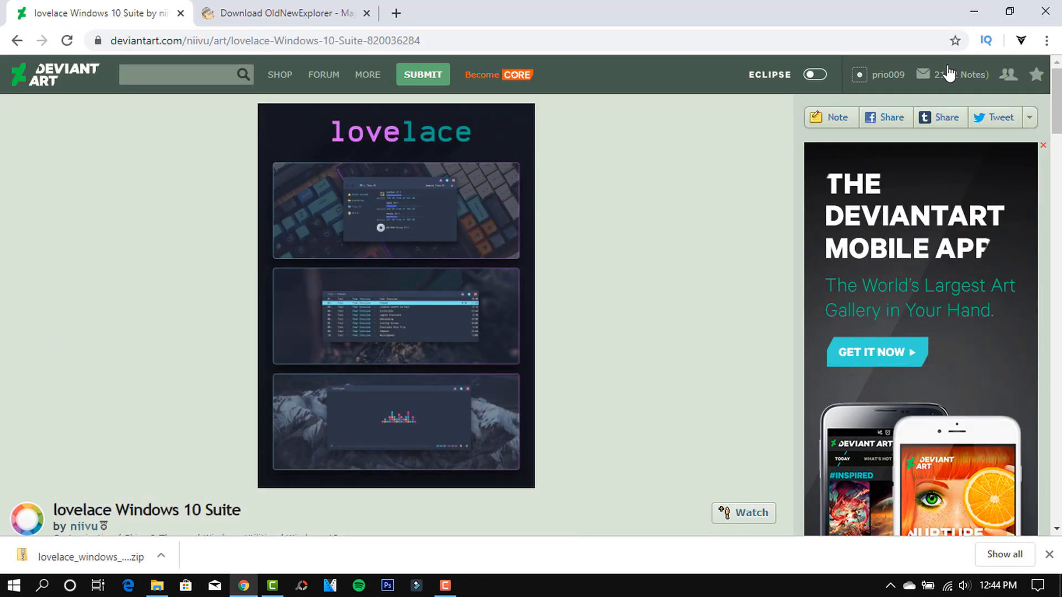
pyautogui.click(285, 14)
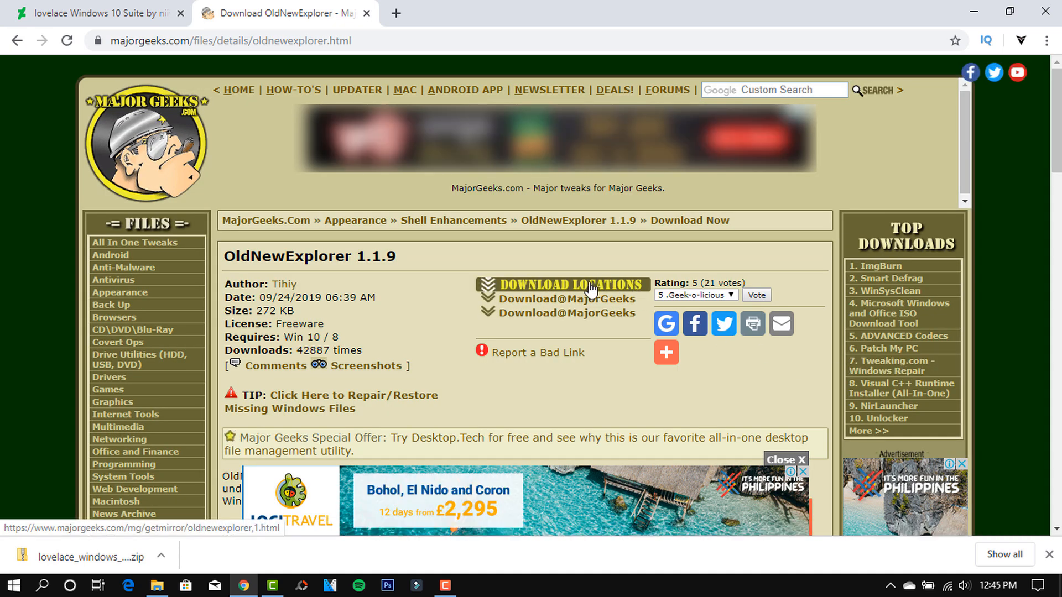
pyautogui.click(592, 289)
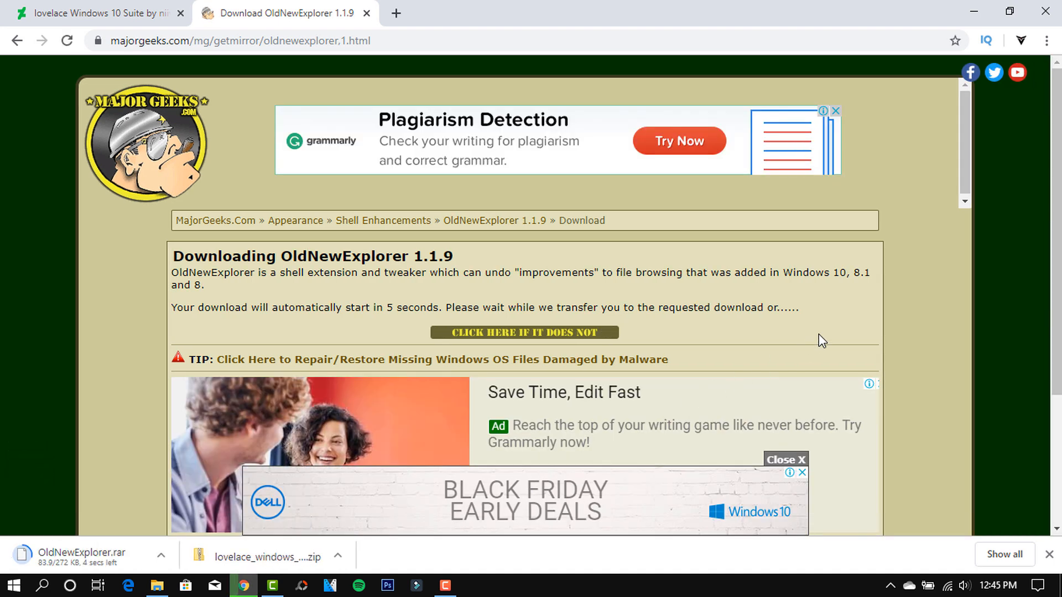
pyautogui.click(160, 558)
pyautogui.click(184, 501)
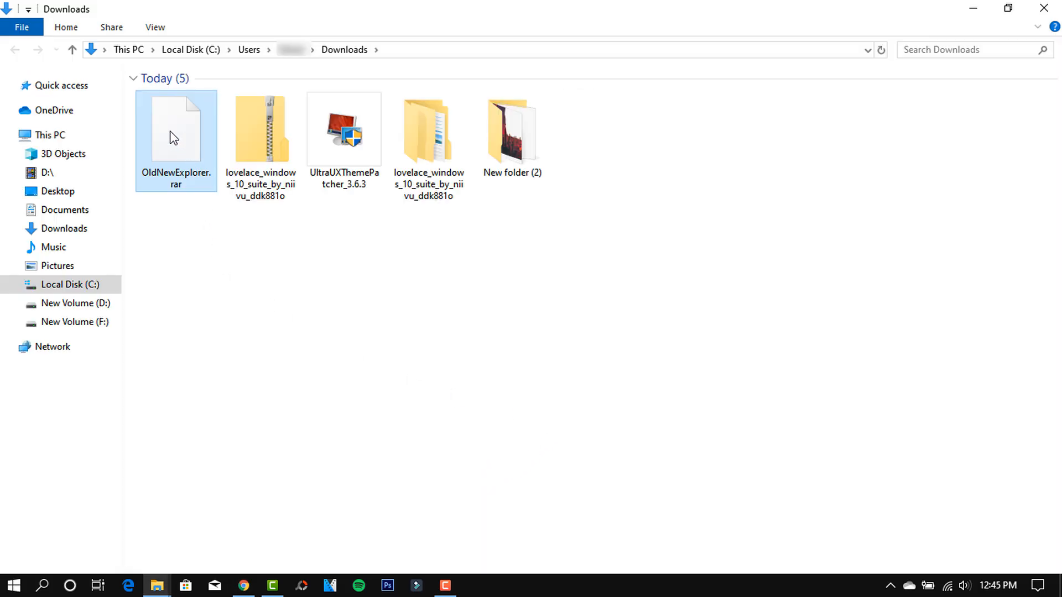
# Extract OldNewExplorer.rar with 7-Zip into a folder of the same name and open that folder.
pyautogui.rightClick(169, 132)
pyautogui.moveTo(228, 183)
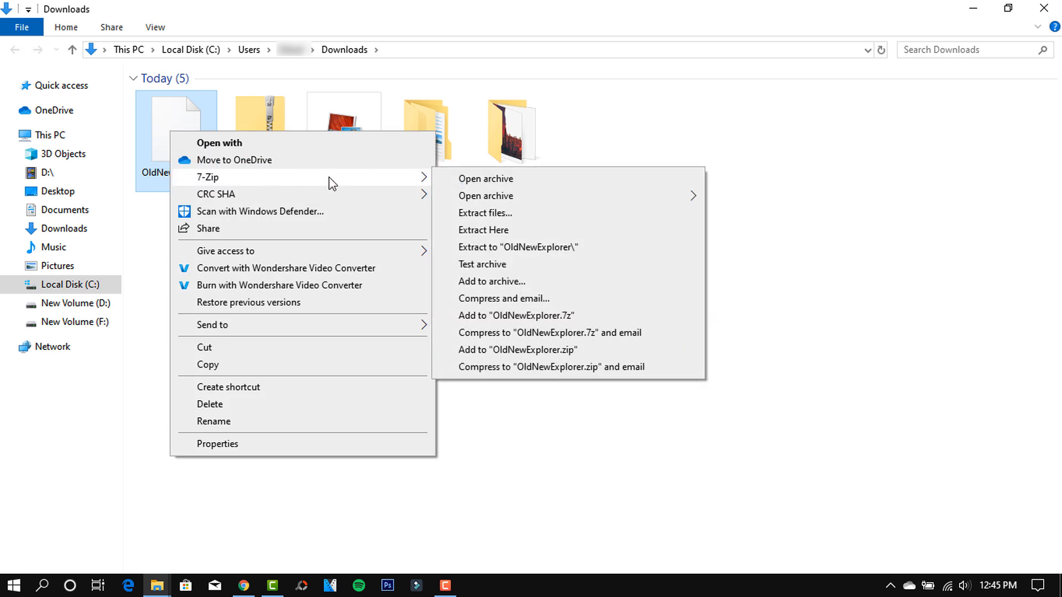
pyautogui.click(534, 247)
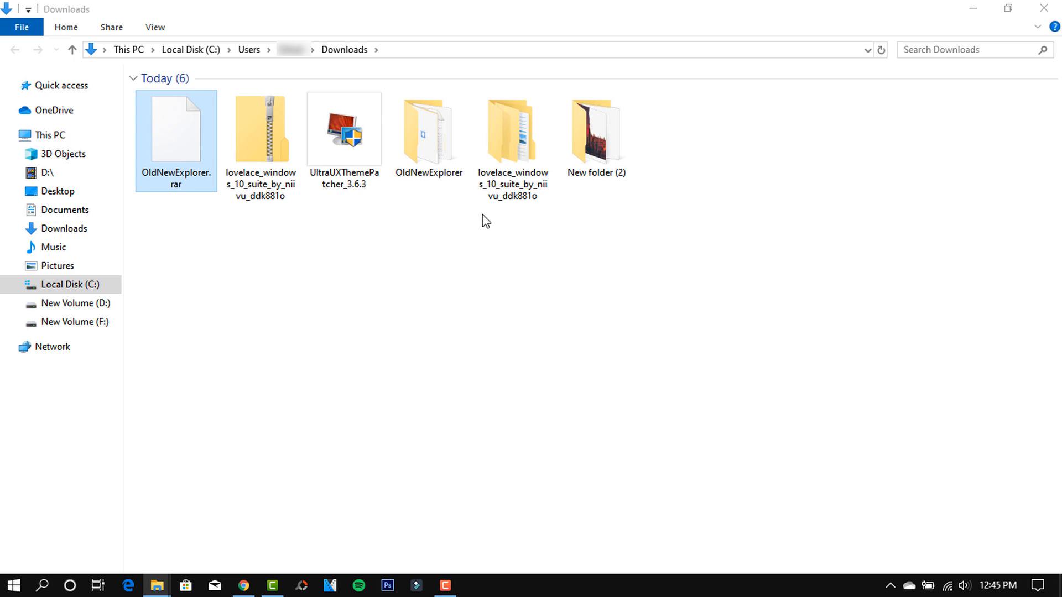
pyautogui.doubleClick(441, 156)
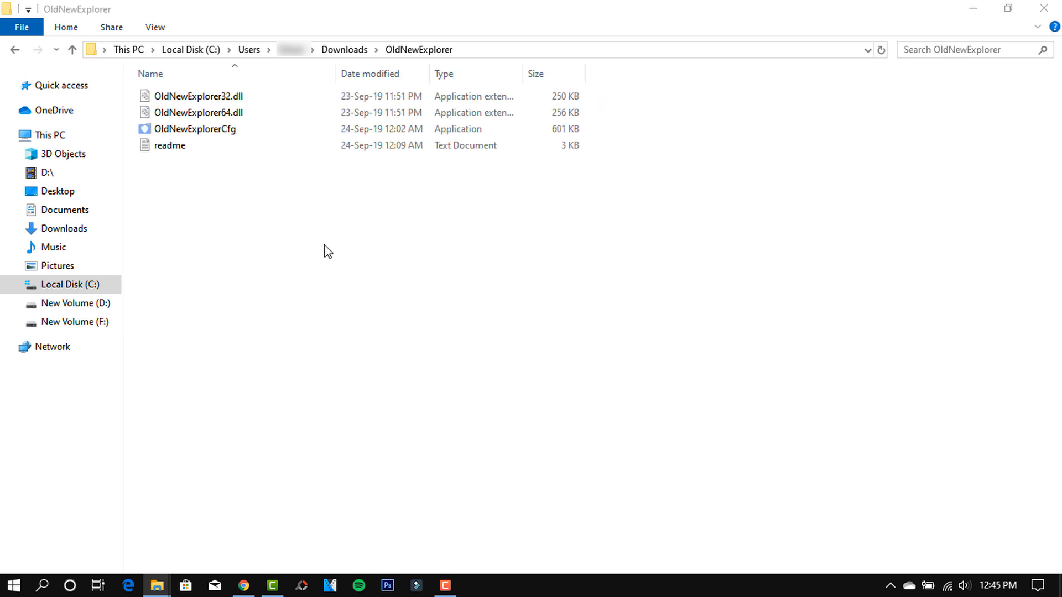
# Run OldNewExplorerCfg and minimize the other open windows.
pyautogui.click(226, 130)
pyautogui.doubleClick(206, 130)
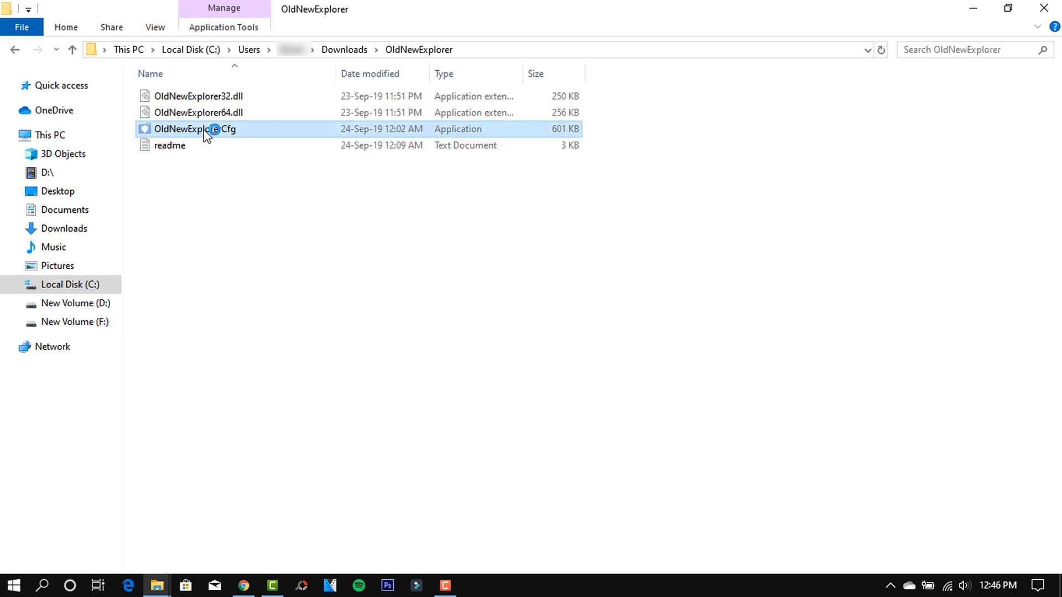
pyautogui.click(973, 9)
pyautogui.click(970, 12)
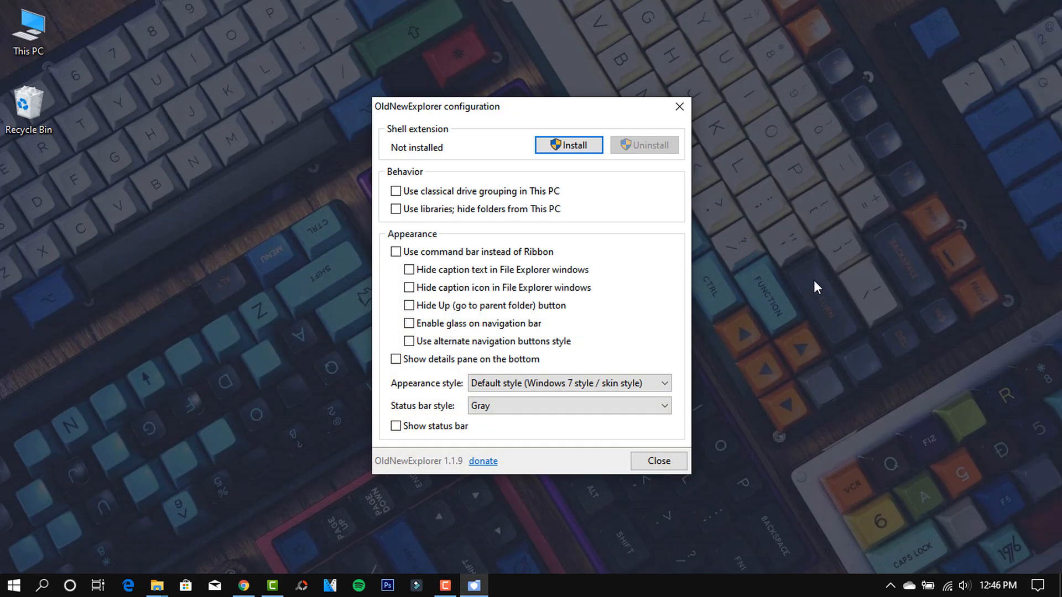
# Enable the command bar instead of Ribbon with caption text, caption icon and Up button hidden, install the shell extension, and close the configuration.
pyautogui.click(396, 252)
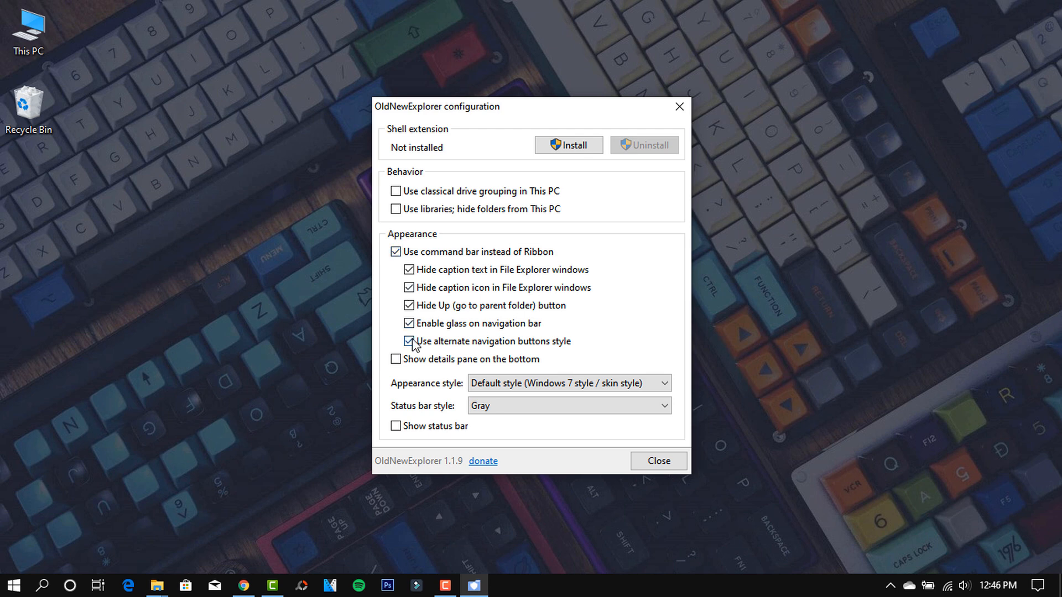
pyautogui.click(570, 148)
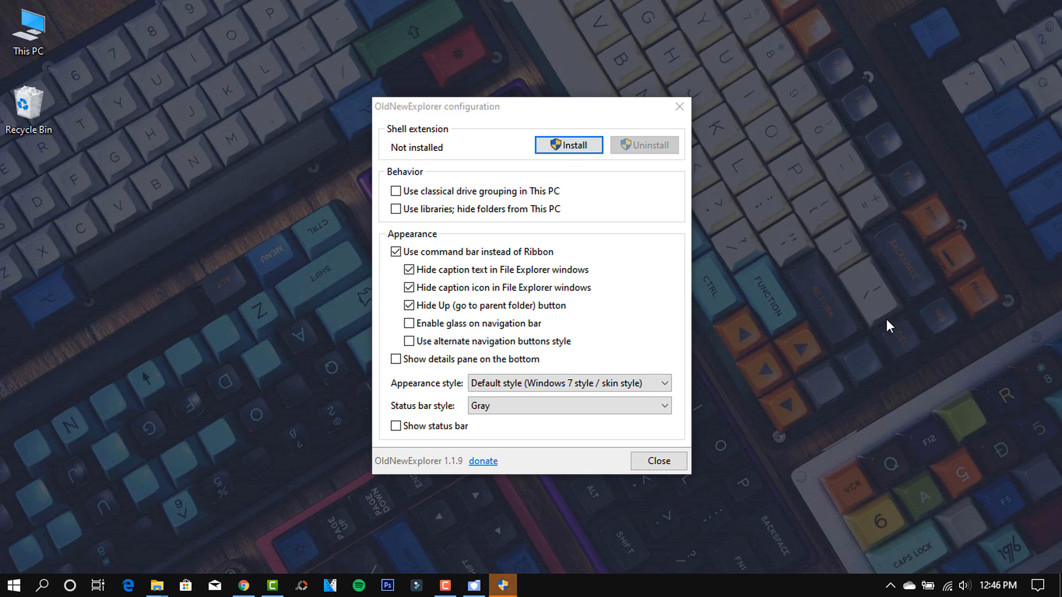
pyautogui.click(505, 586)
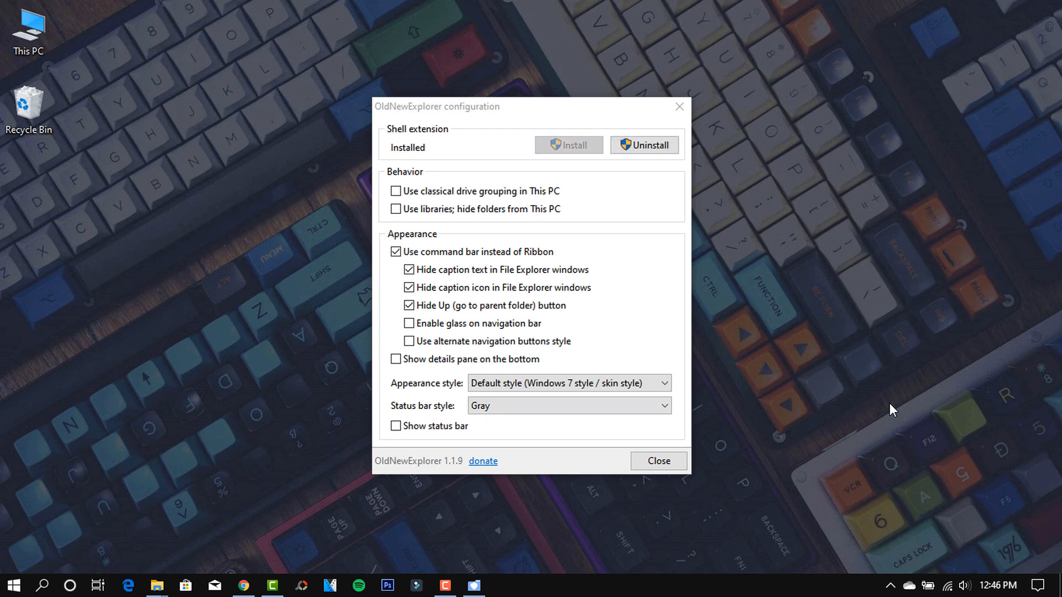
pyautogui.click(680, 107)
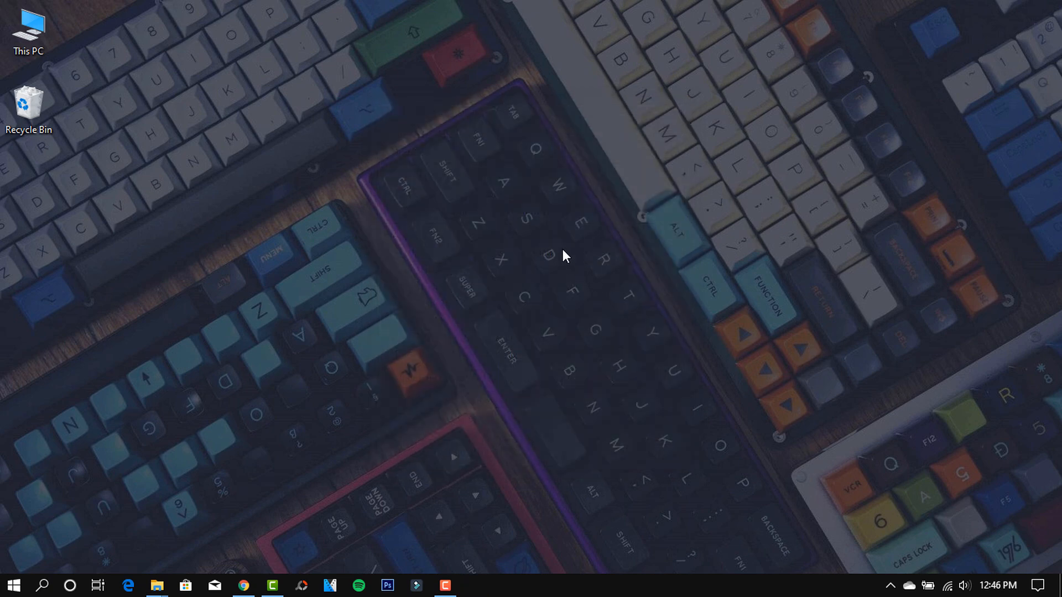
# Apply the lovelace Dark theme from the desktop personalization settings, and look over its color settings before closing Settings.
pyautogui.rightClick(518, 256)
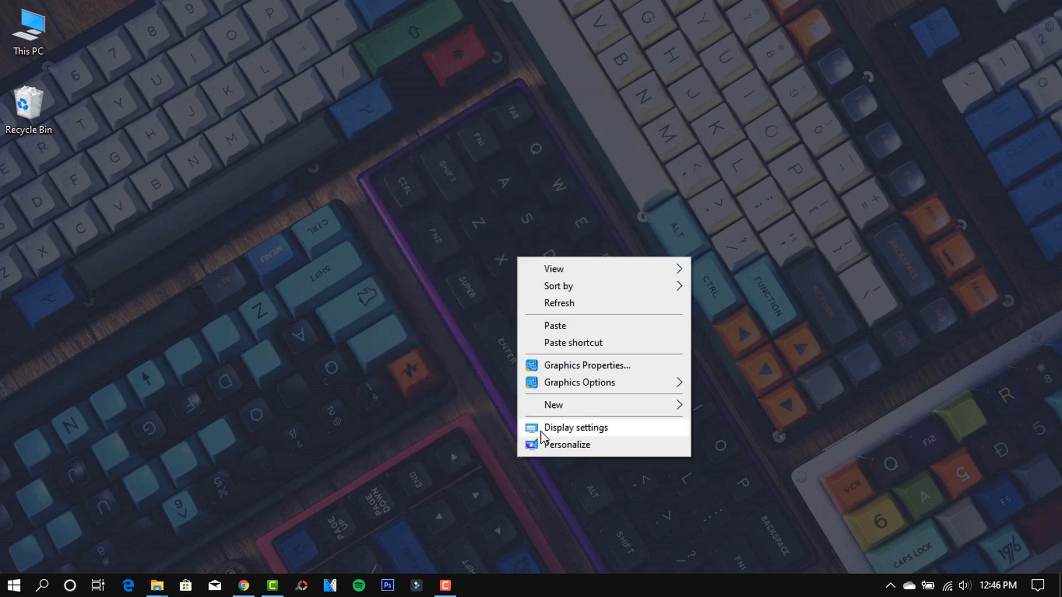
pyautogui.click(582, 453)
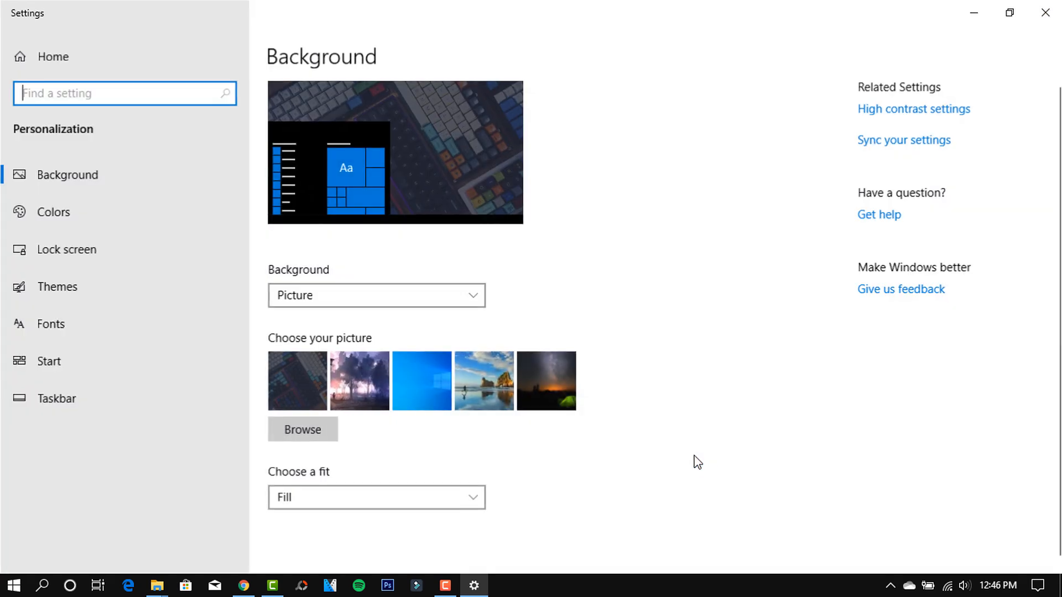
pyautogui.click(71, 283)
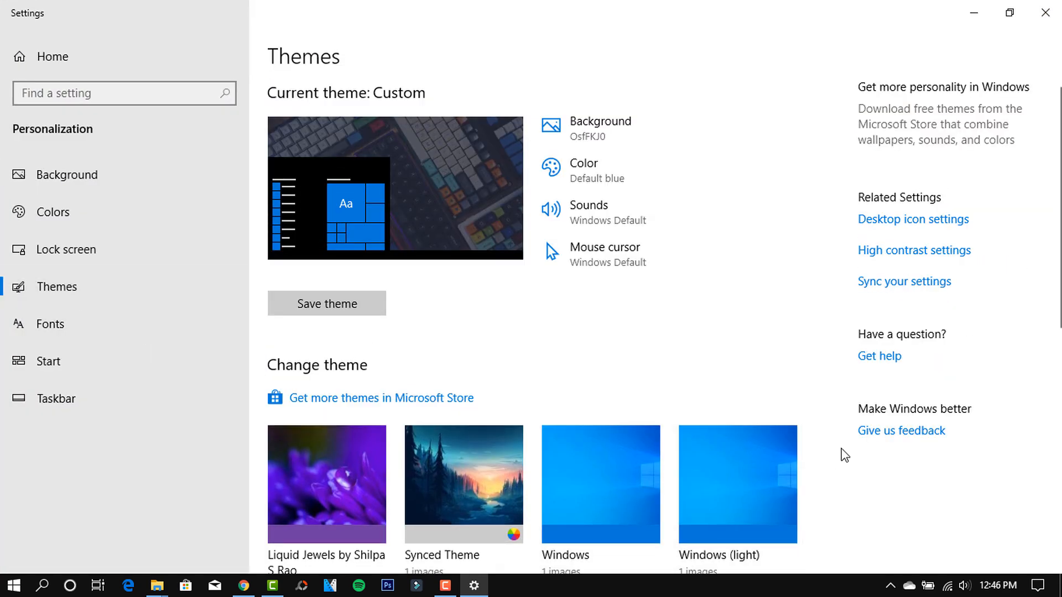
pyautogui.scroll(-5, 845, 455)
pyautogui.scroll(-1, 852, 449)
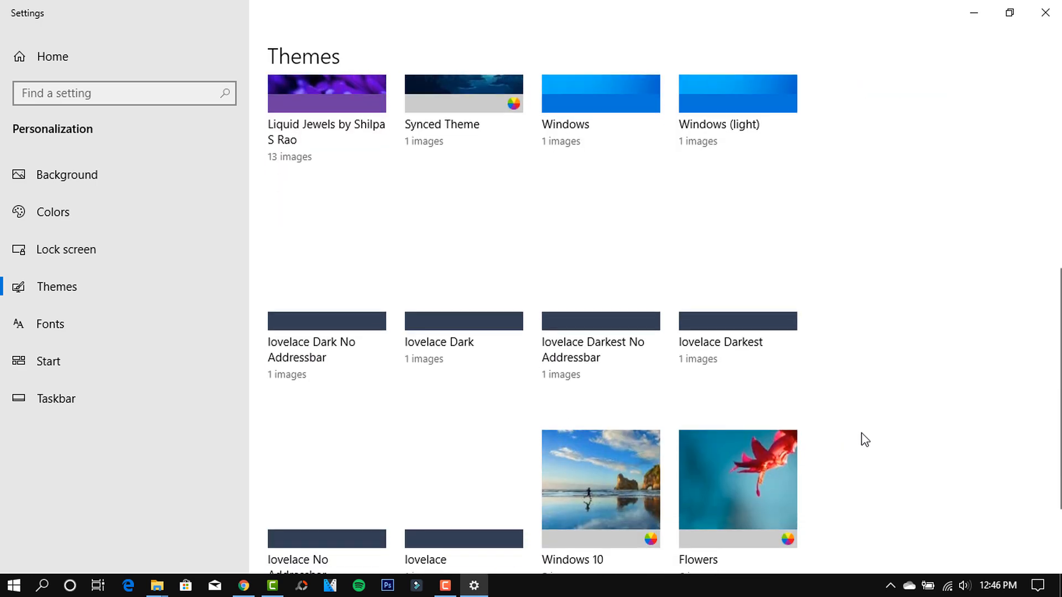
pyautogui.click(454, 324)
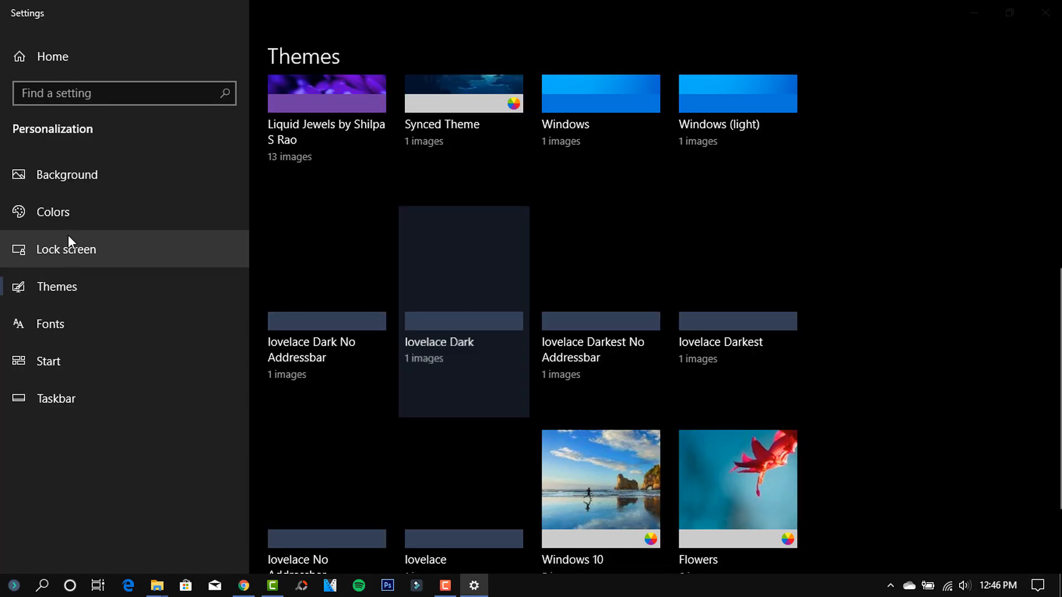
pyautogui.click(65, 217)
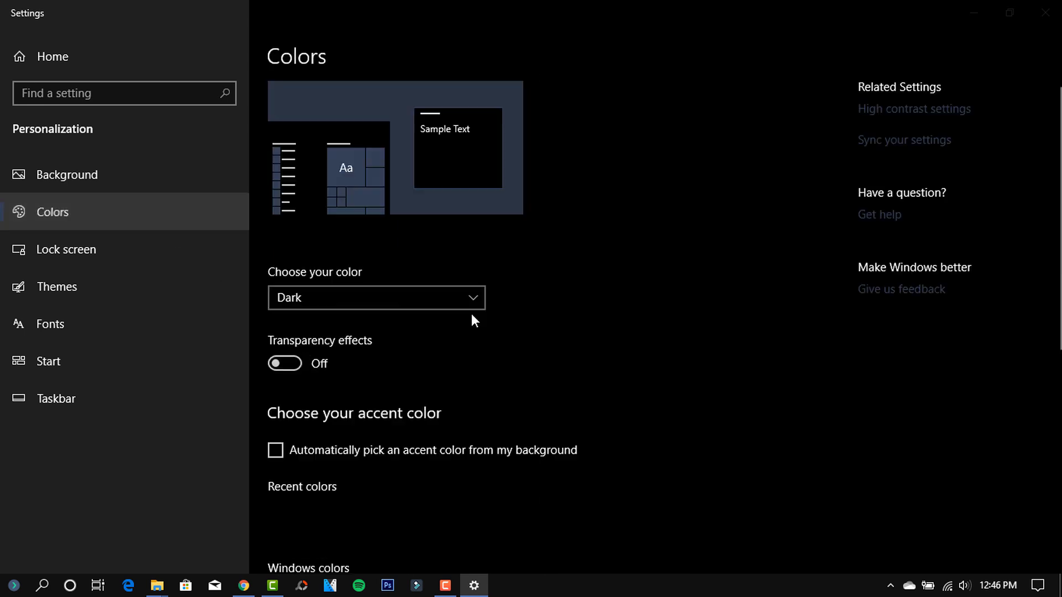
pyautogui.scroll(-5, 711, 342)
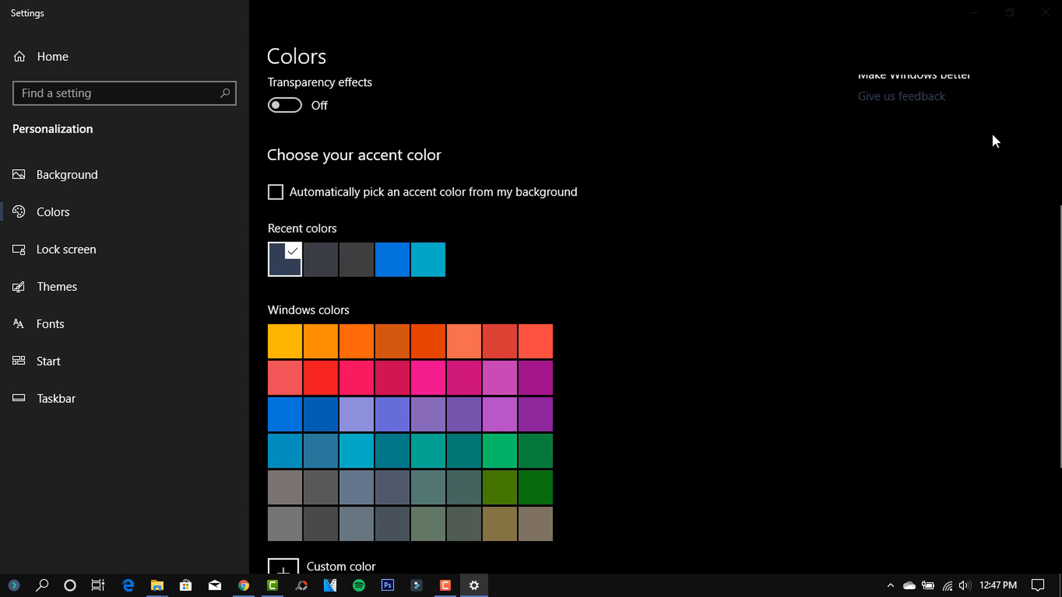
pyautogui.click(1045, 15)
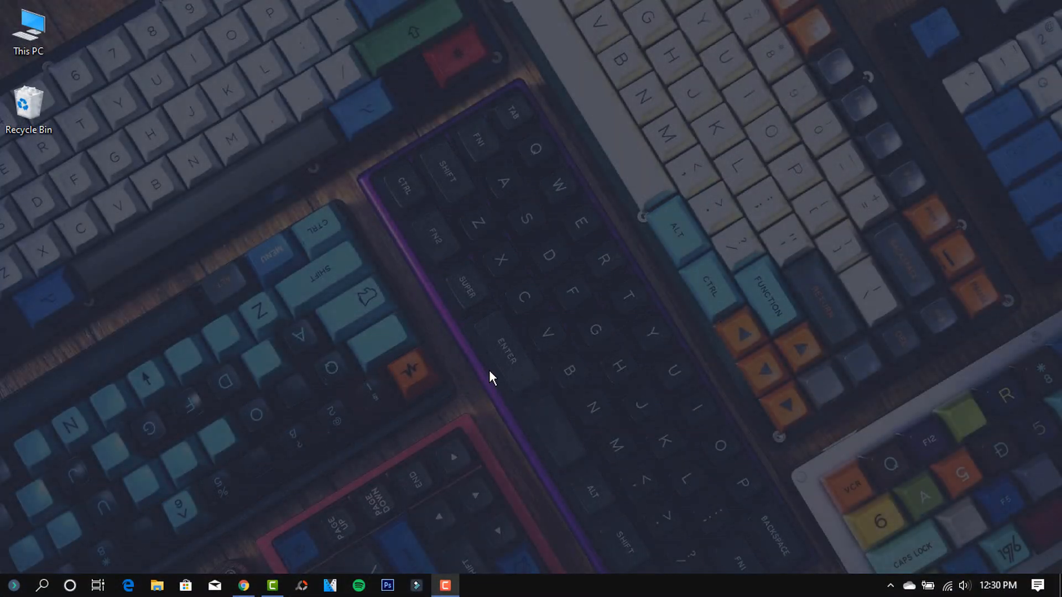
# Switch to Chrome and download the Fetch Icon Theme from its DeviantArt page, noting the installer's Windows version requirement.
pyautogui.click(245, 586)
pyautogui.scroll(-5, 575, 418)
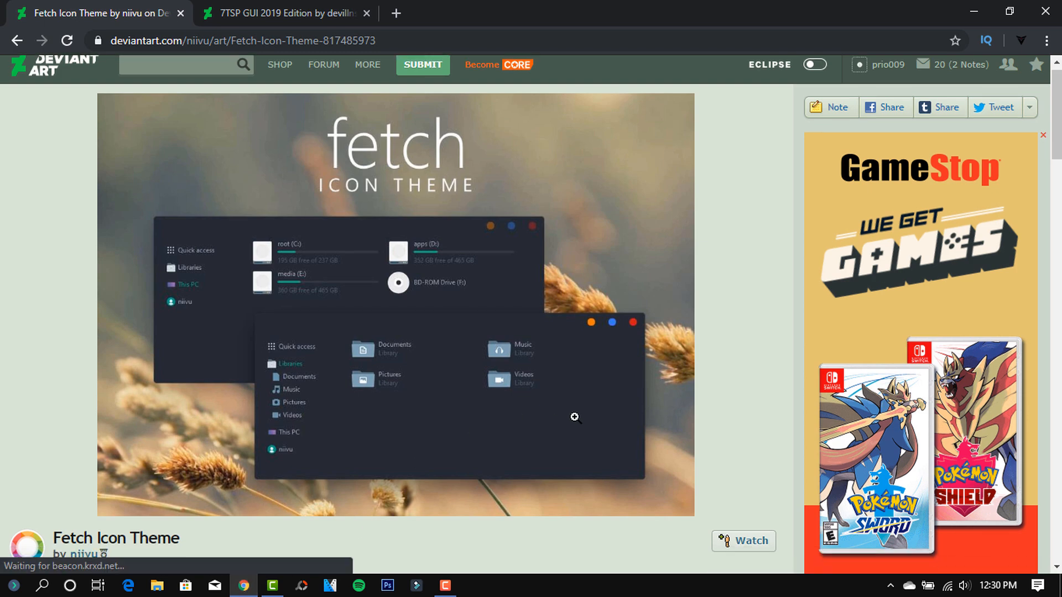
pyautogui.click(851, 381)
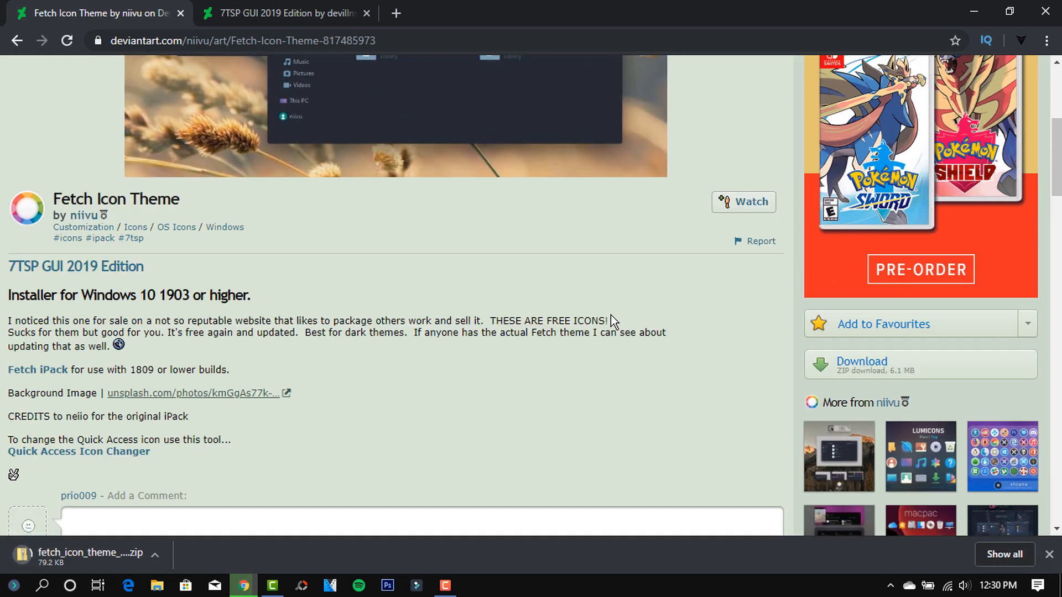
pyautogui.moveTo(252, 297); pyautogui.dragTo(4, 300)
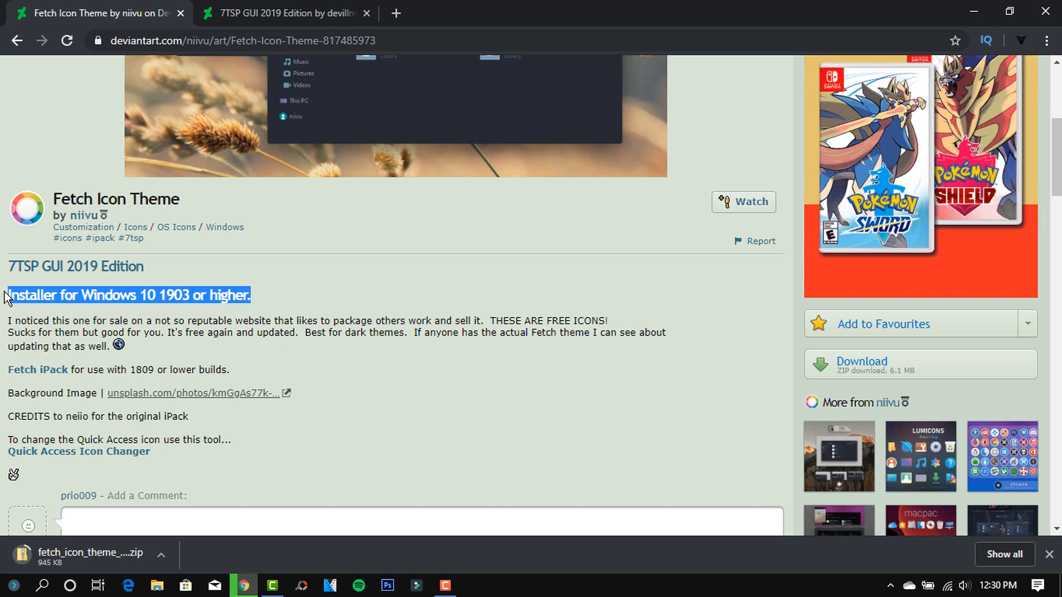
pyautogui.click(435, 297)
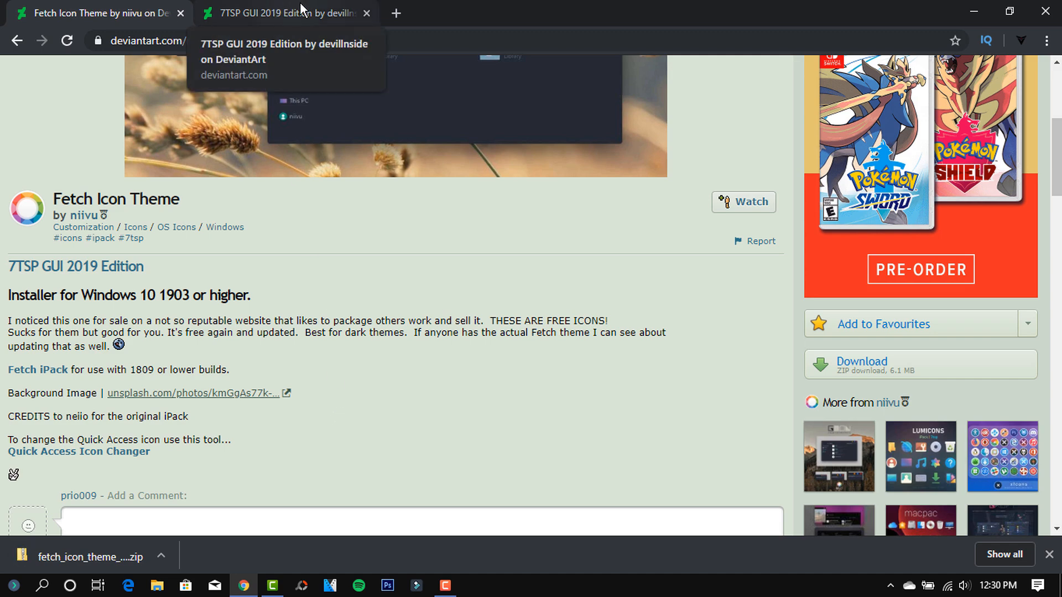
# Download 7TSP GUI 2019 Edition from its DeviantArt page and show the downloaded archive in its folder.
pyautogui.click(279, 12)
pyautogui.scroll(-4, 635, 305)
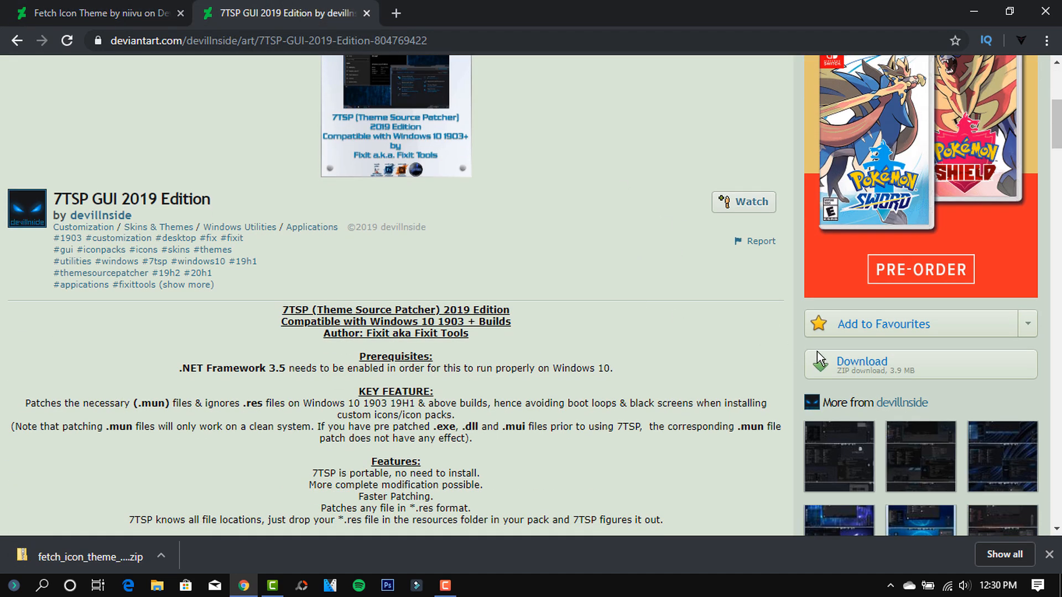
pyautogui.click(860, 365)
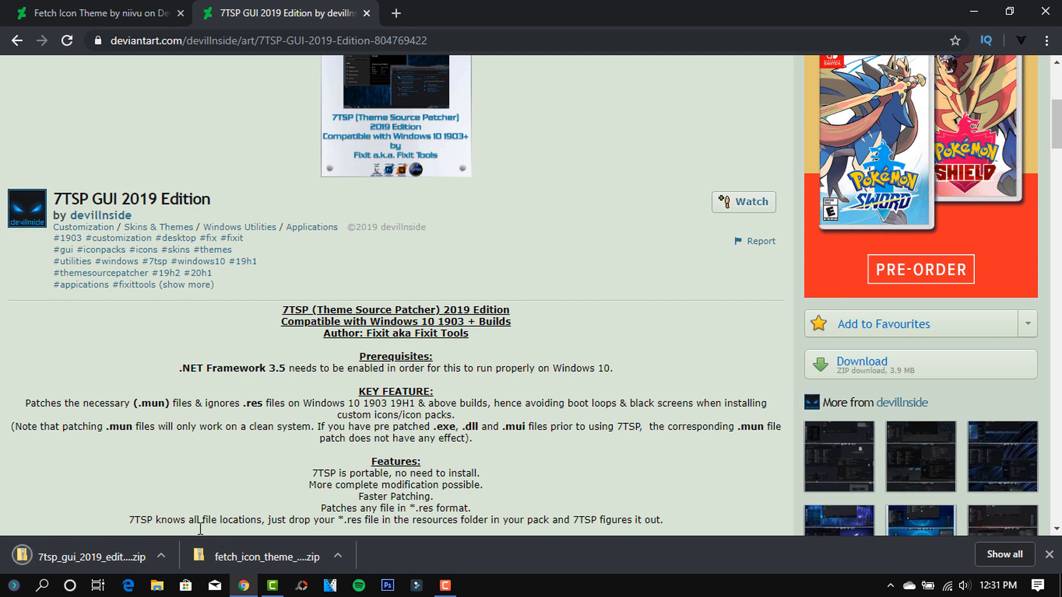
pyautogui.click(161, 553)
pyautogui.click(197, 500)
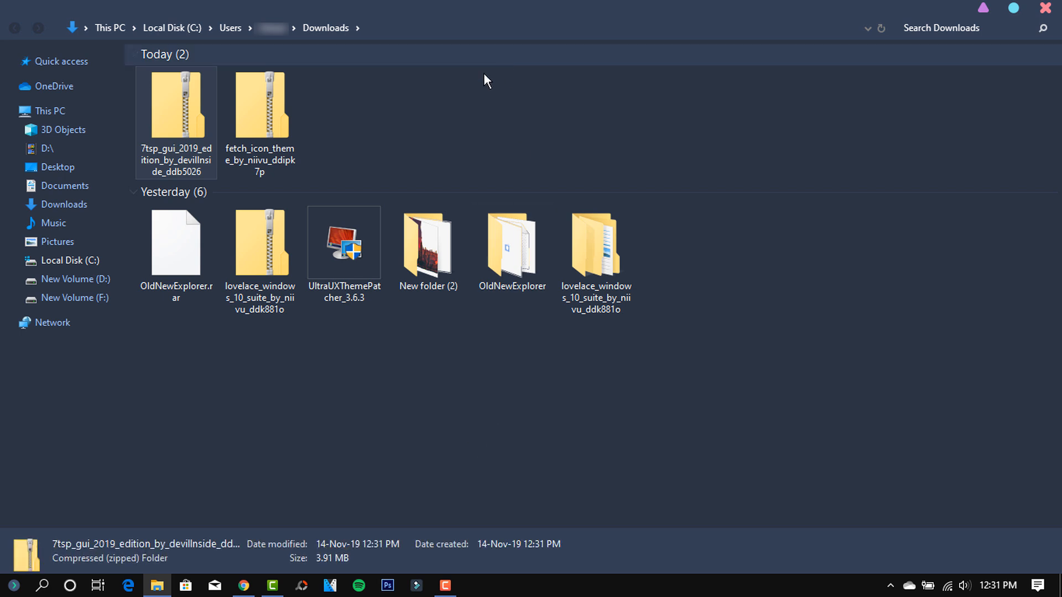
# Extract the 7tsp_gui_2019_edition and fetch_icon_theme archives with 7-Zip, each into a folder of the same name.
pyautogui.rightClick(165, 99)
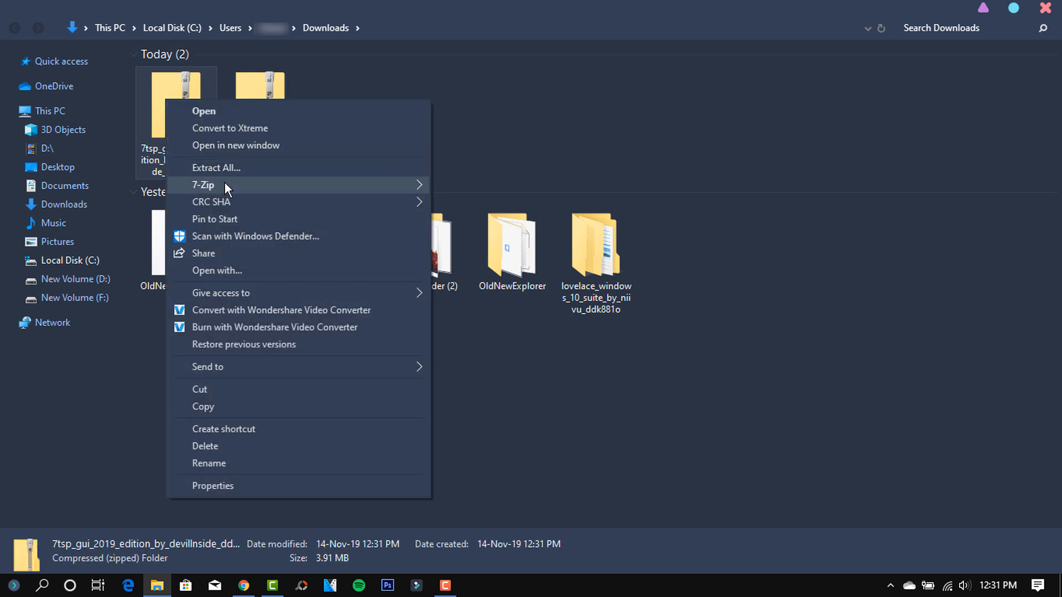
pyautogui.moveTo(265, 178)
pyautogui.click(549, 254)
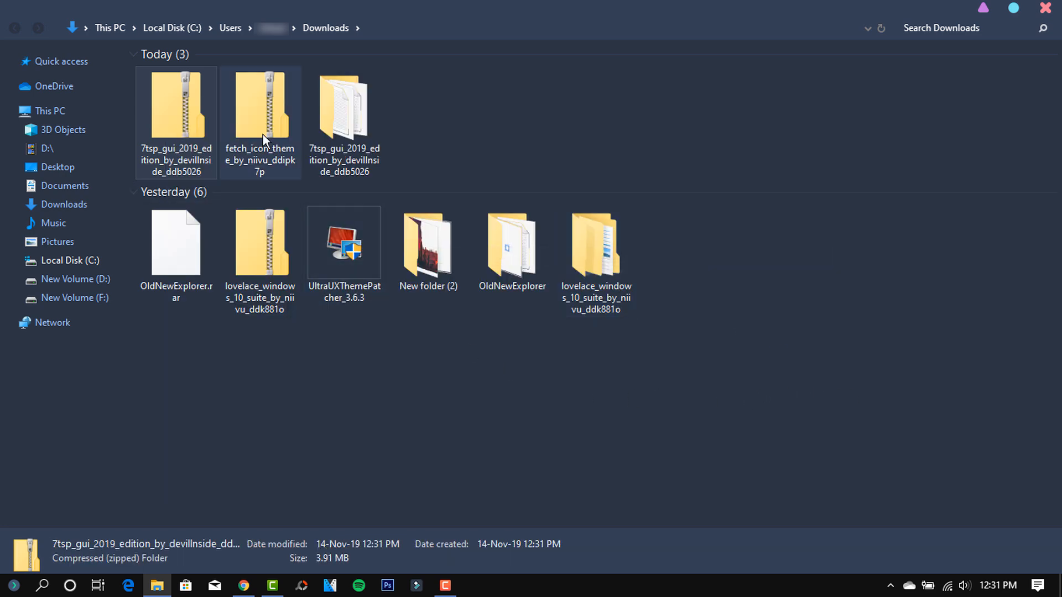
pyautogui.rightClick(254, 109)
pyautogui.moveTo(307, 193)
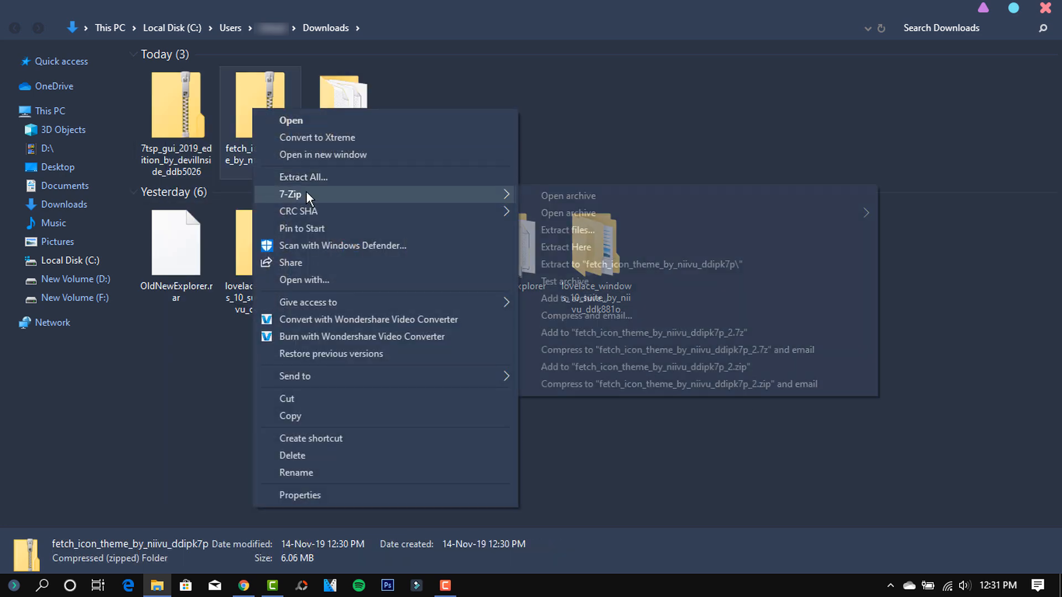
pyautogui.click(634, 264)
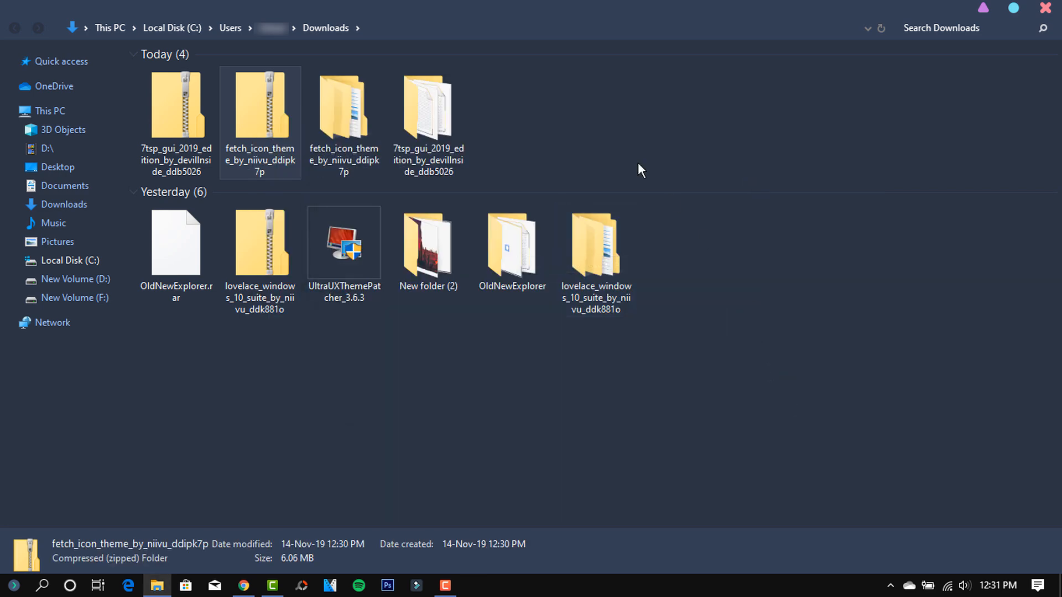
# In the extracted 7tsp_gui_2019_edition folder, rename 7tsp GUI v0.6(2019).ee to 7tsp GUI v0.6(2019).exe.
pyautogui.doubleClick(442, 131)
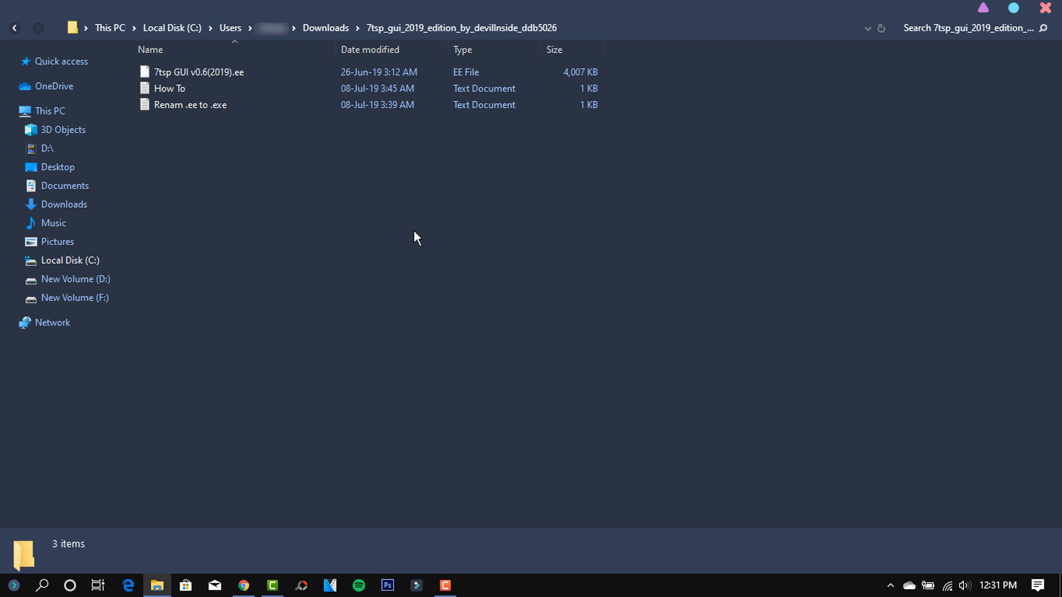
pyautogui.rightClick(229, 74)
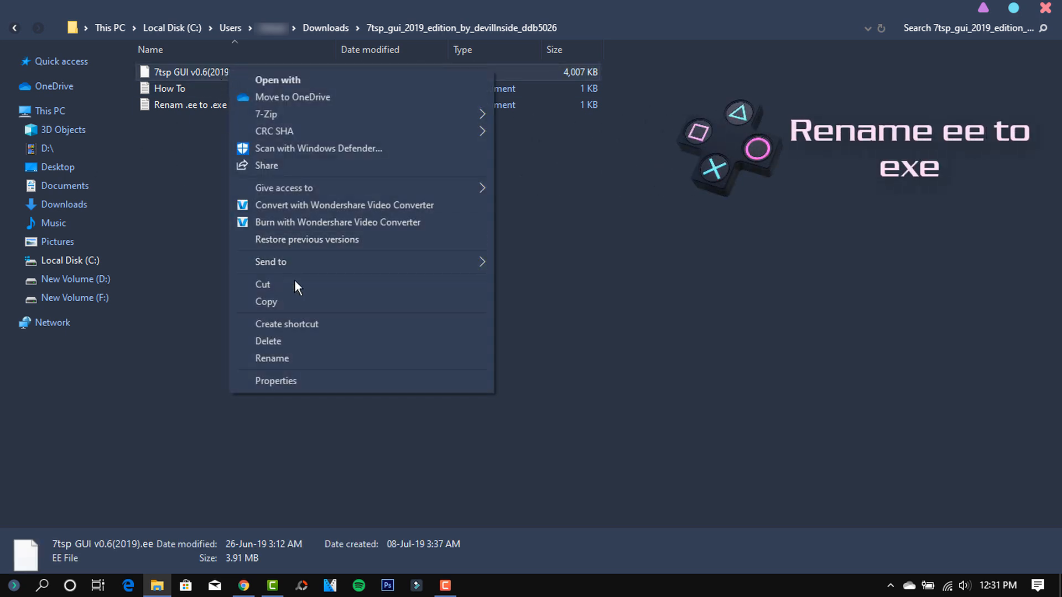
pyautogui.click(290, 357)
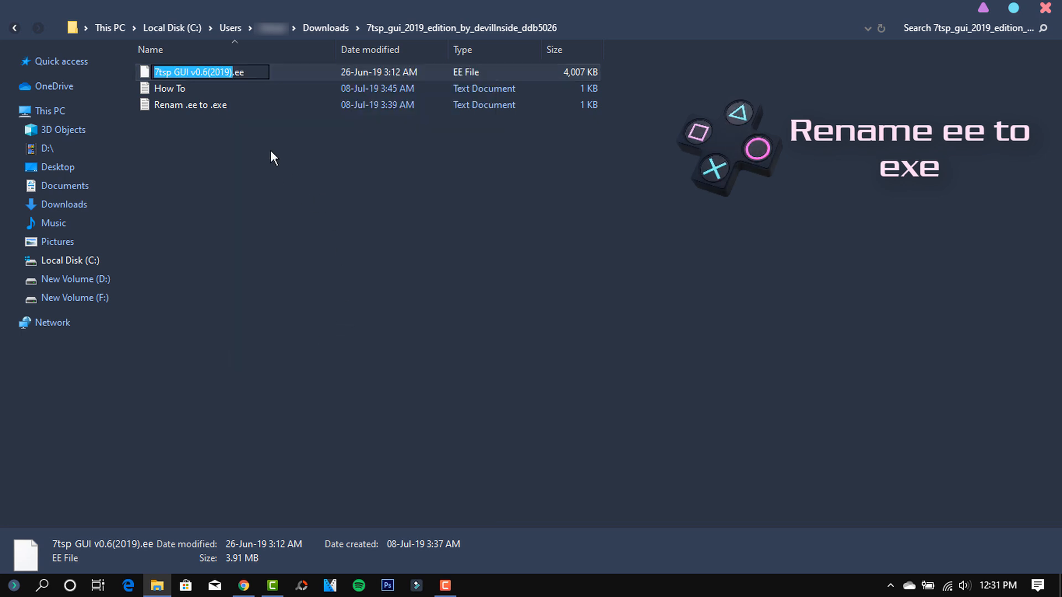
pyautogui.click(249, 72)
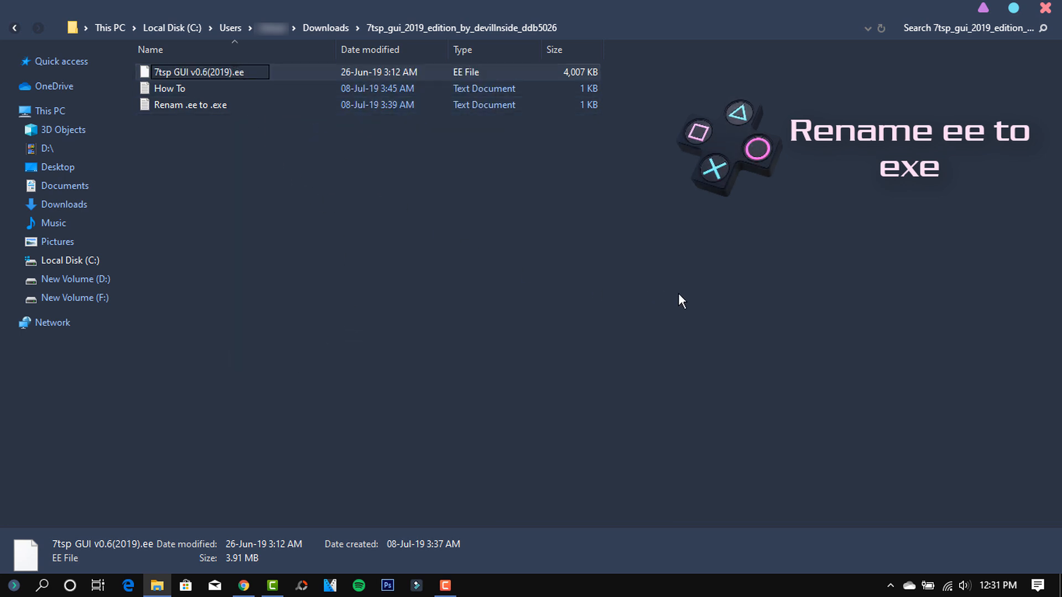
pyautogui.write('x')
pyautogui.press('Return')
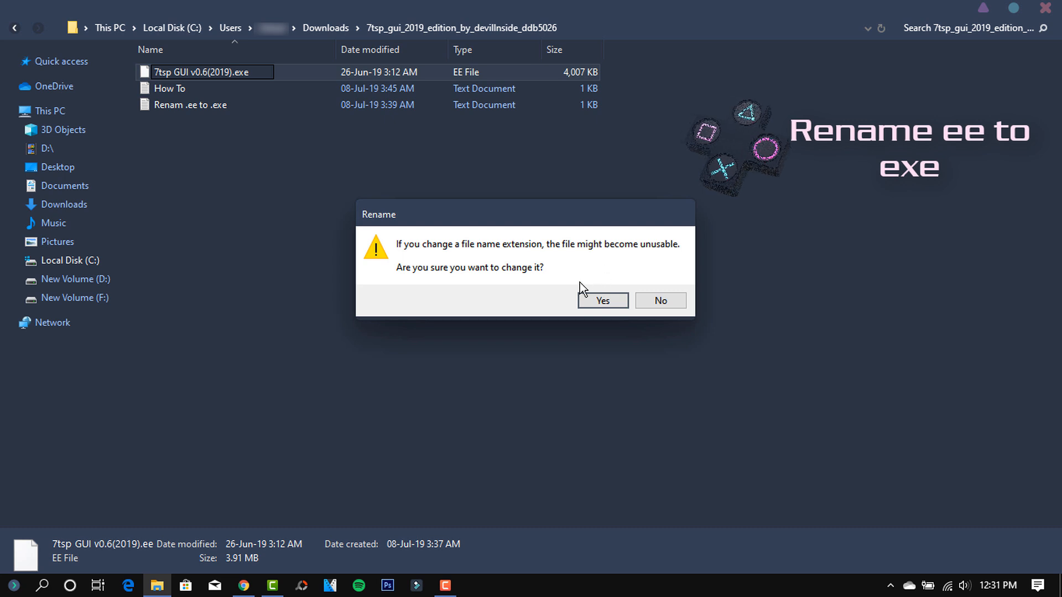
pyautogui.click(598, 300)
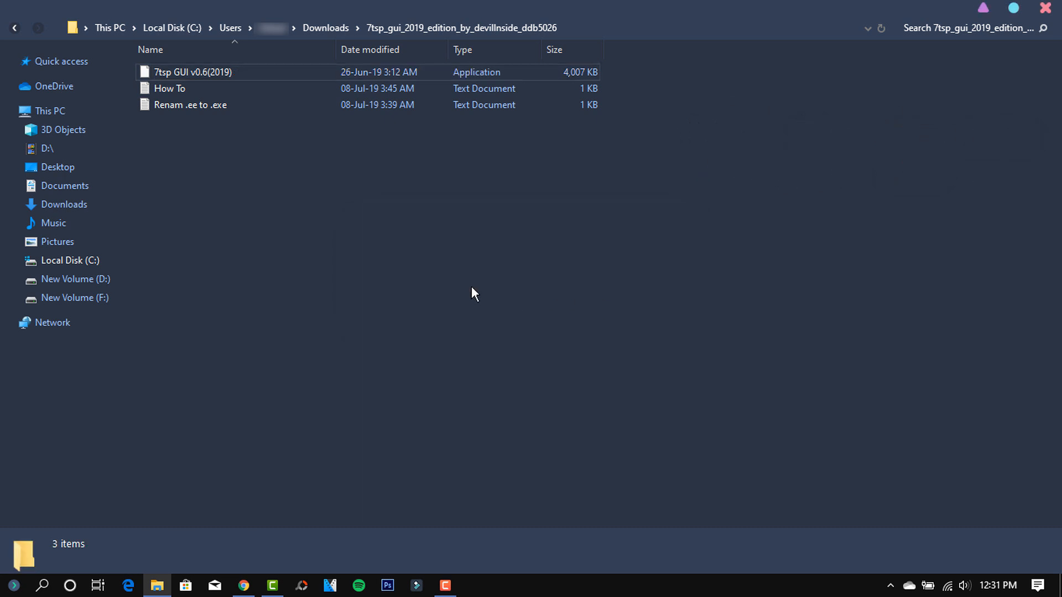
# Run 7tsp GUI v0.6(2019) and accept its agreement.
pyautogui.doubleClick(221, 73)
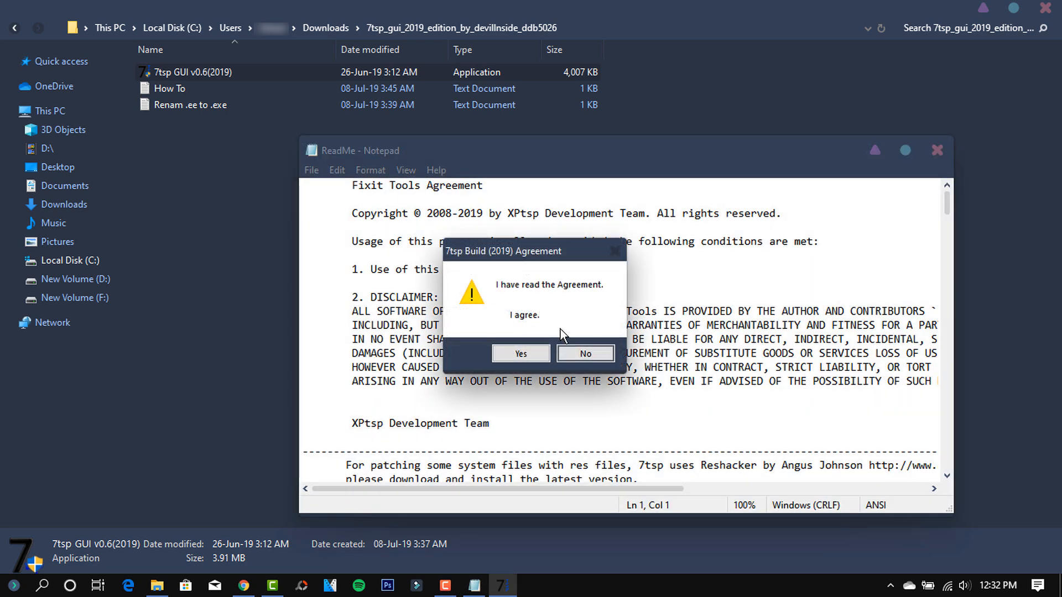
pyautogui.click(520, 354)
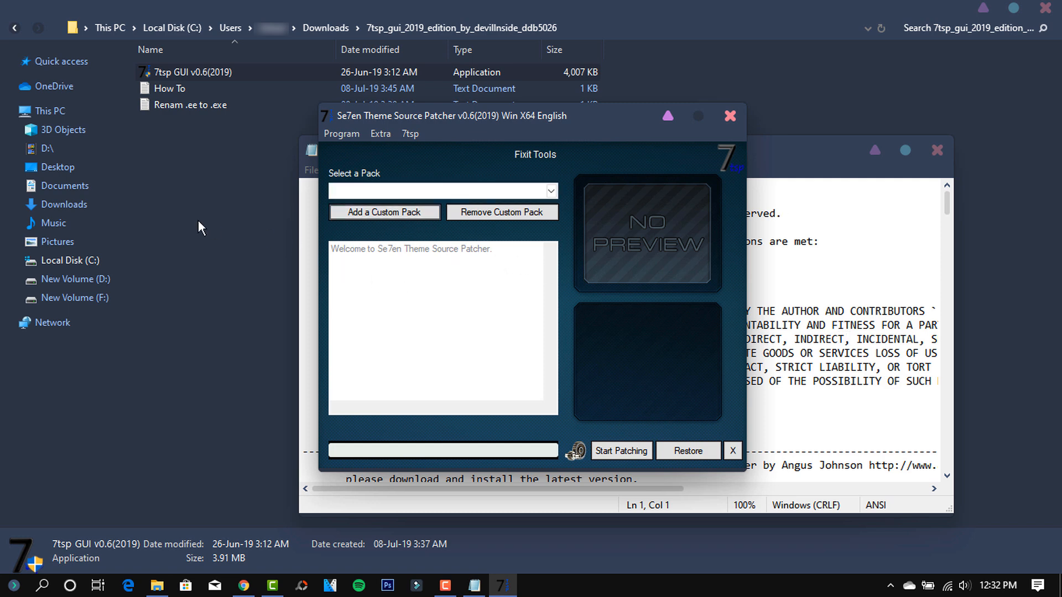
# Open the Fetch Icon Theme folder inside the extracted fetch_icon_theme download and rename 7tsp Fetch.7z.remove to 7tsp Fetch.7z.
pyautogui.click(74, 206)
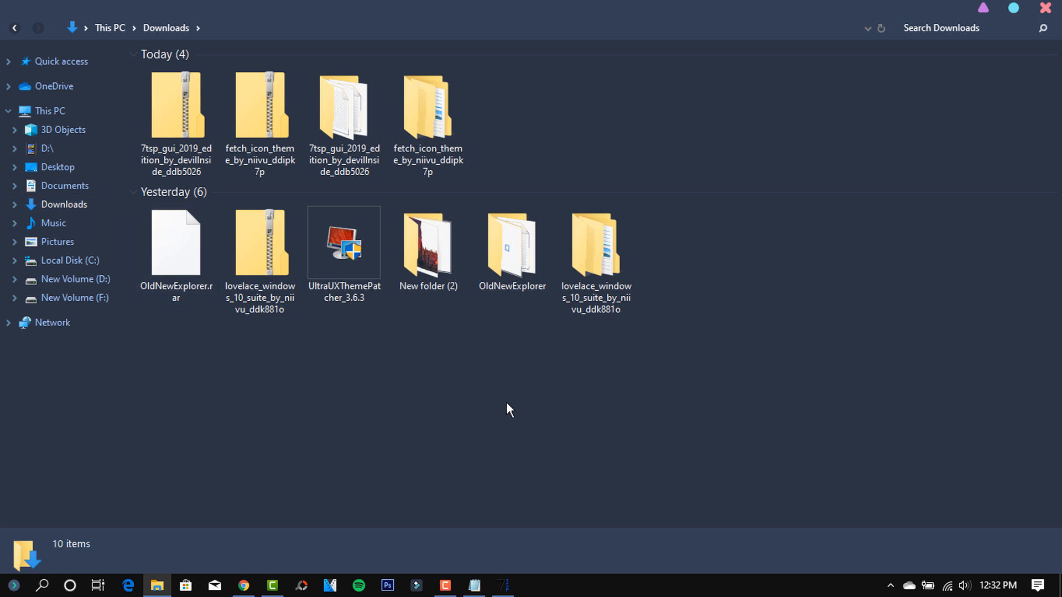
pyautogui.doubleClick(451, 163)
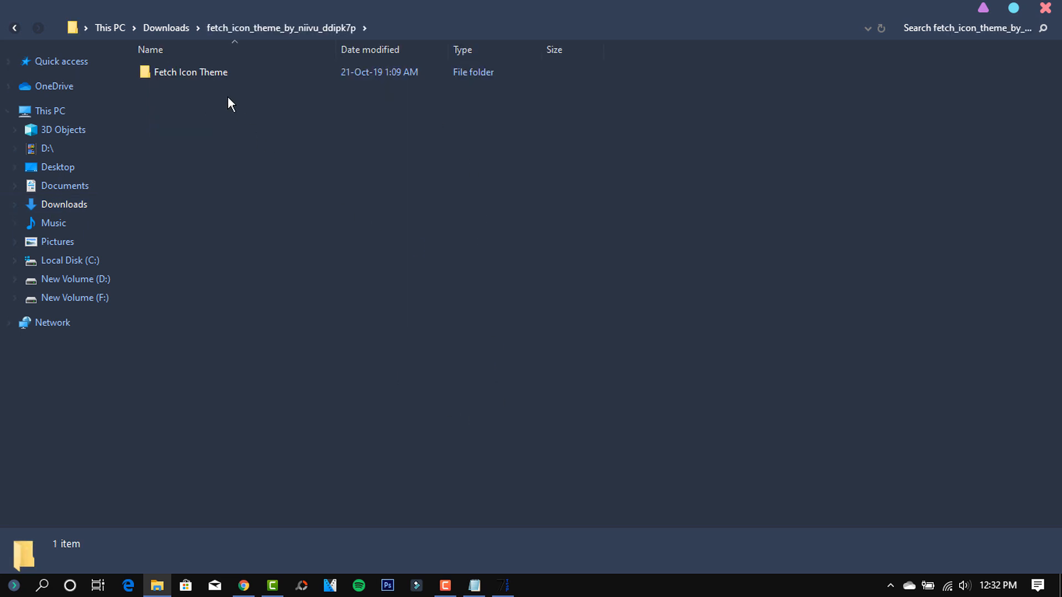
pyautogui.doubleClick(209, 72)
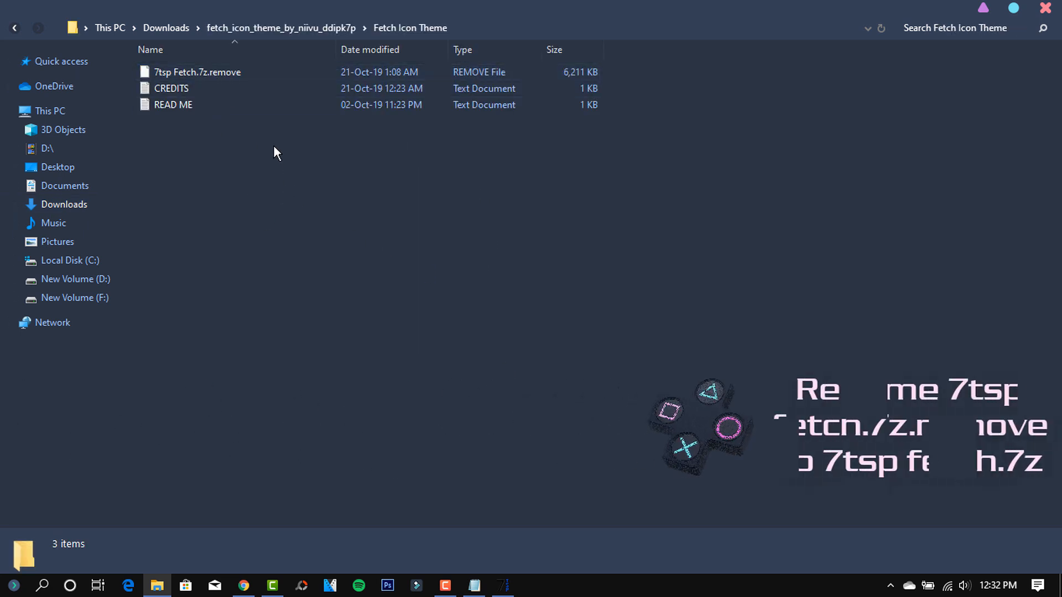
pyautogui.rightClick(234, 71)
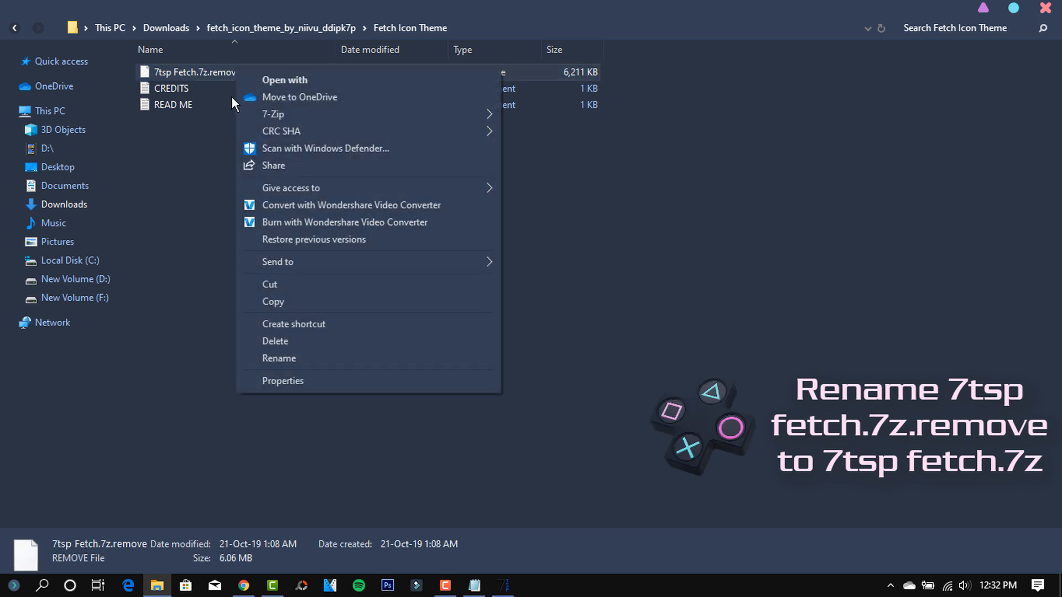
pyautogui.click(322, 359)
pyautogui.press('End')
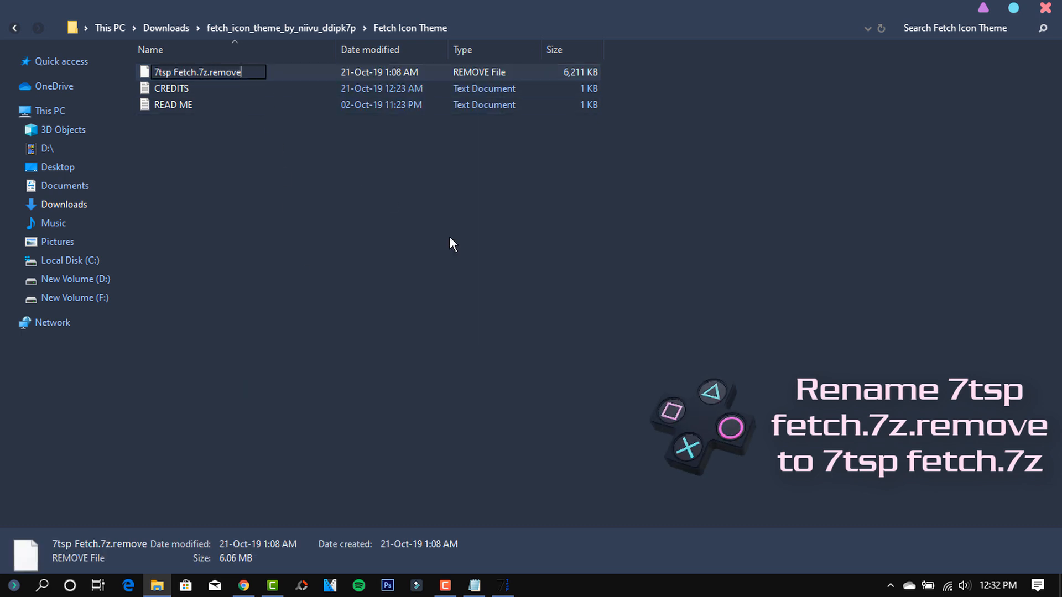
pyautogui.press('BackSpace')
pyautogui.press('BackSpace')
pyautogui.press('BackSpace')
pyautogui.press('BackSpace')
pyautogui.press('BackSpace')
pyautogui.press('BackSpace')
pyautogui.press('BackSpace')
pyautogui.press('Return')
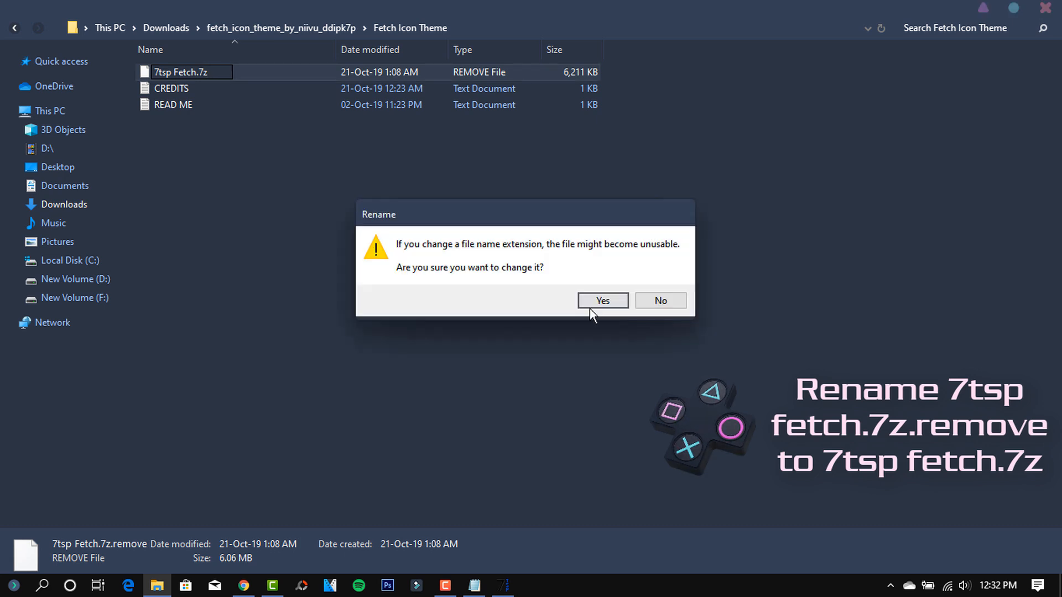
pyautogui.click(600, 301)
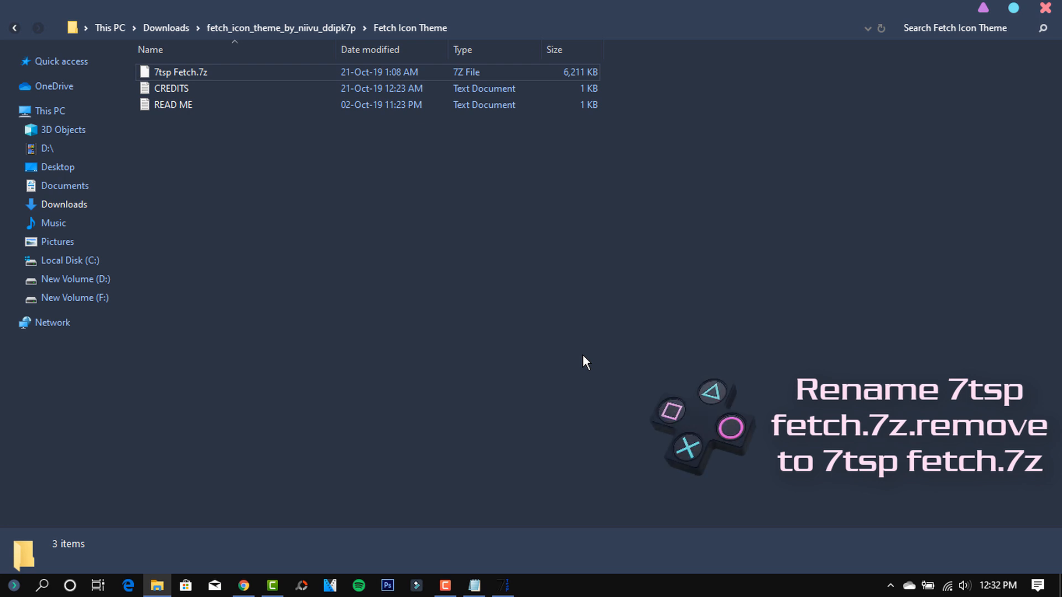
# In Se7en Theme Source Patcher, add 7tsp Fetch.7z from the extracted Fetch Icon Theme folder in Downloads as a custom pack.
pyautogui.click(504, 587)
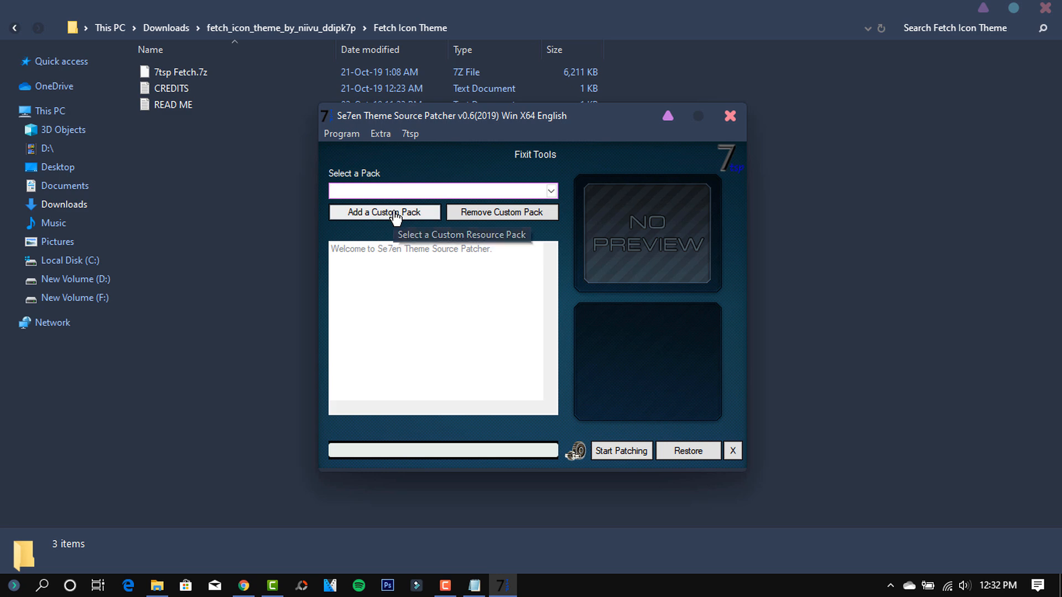
pyautogui.click(395, 214)
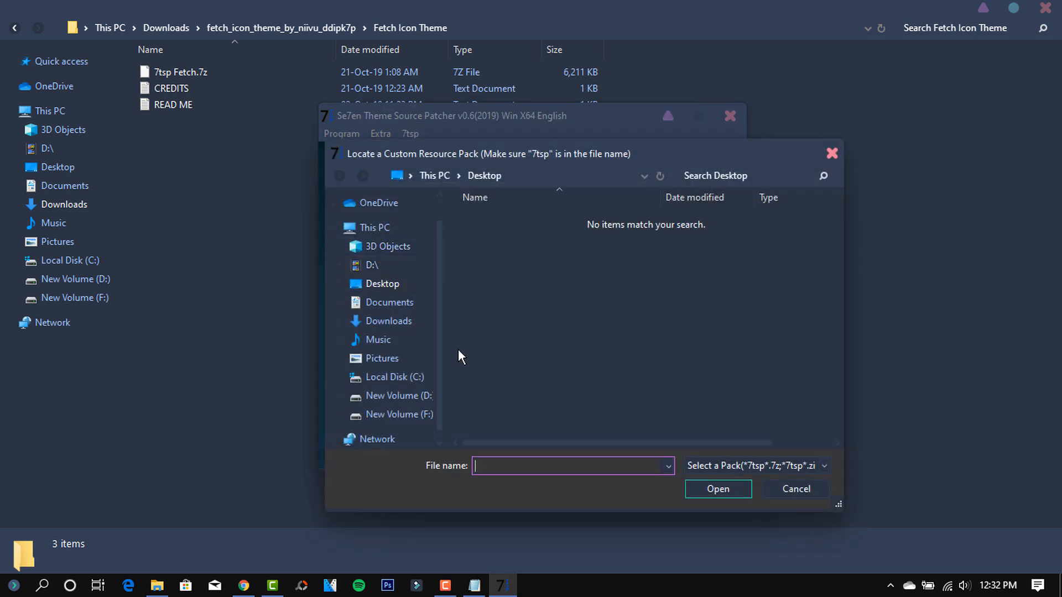
pyautogui.click(389, 321)
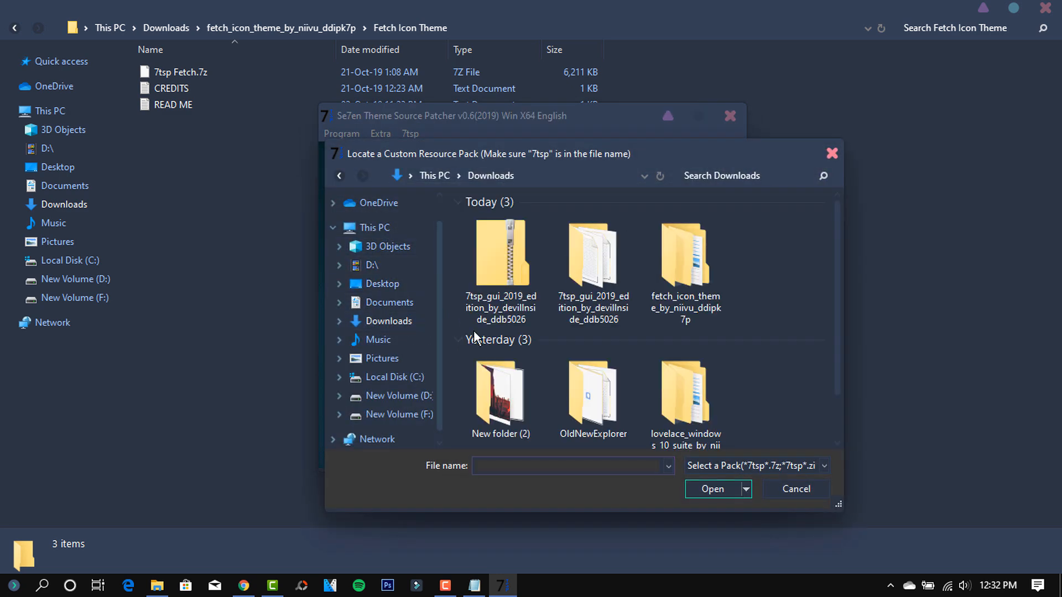
pyautogui.doubleClick(685, 283)
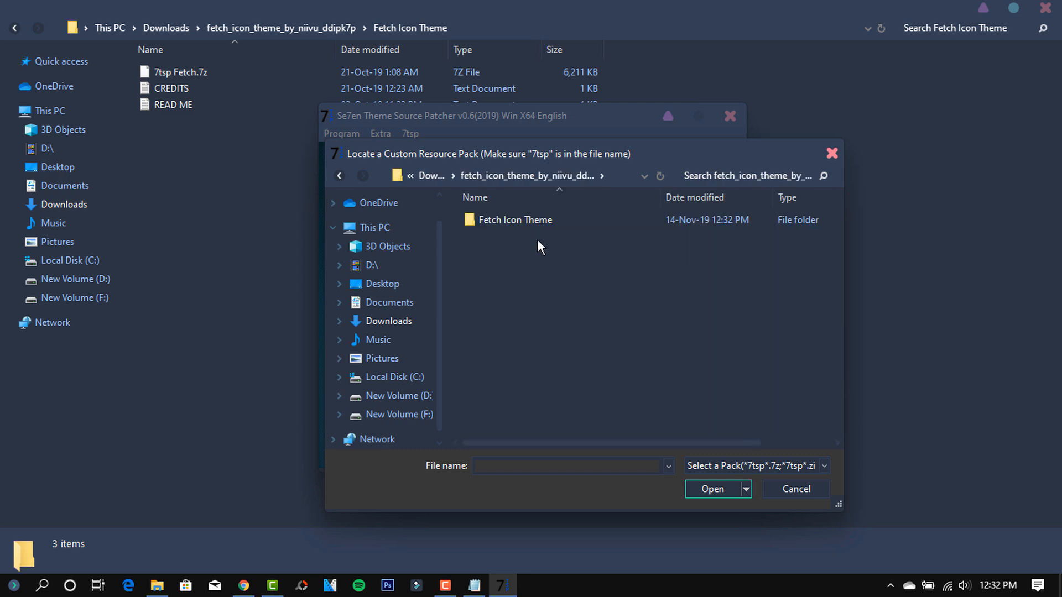
pyautogui.doubleClick(521, 226)
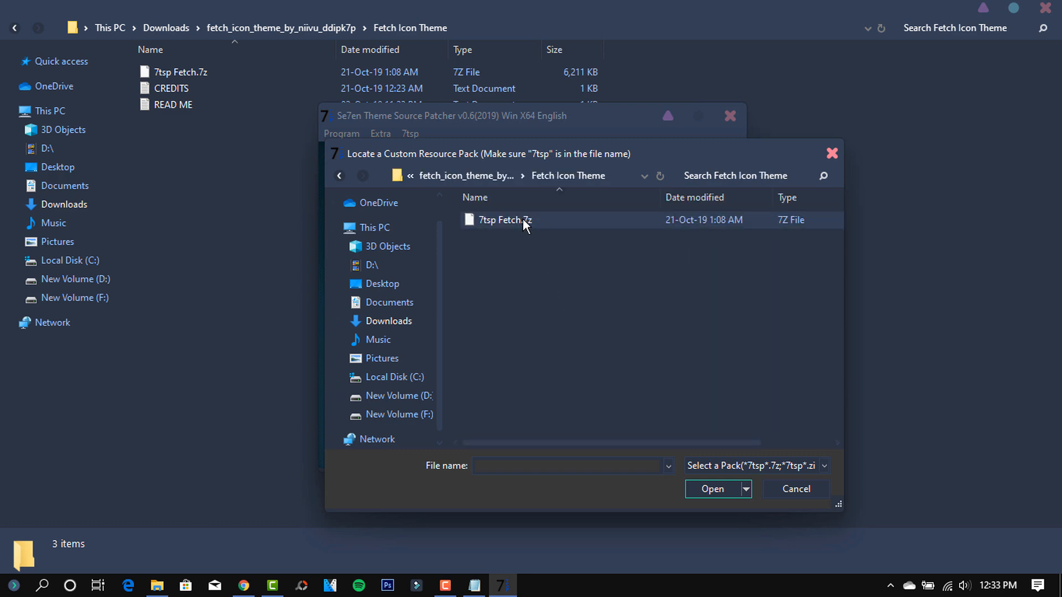
pyautogui.click(524, 222)
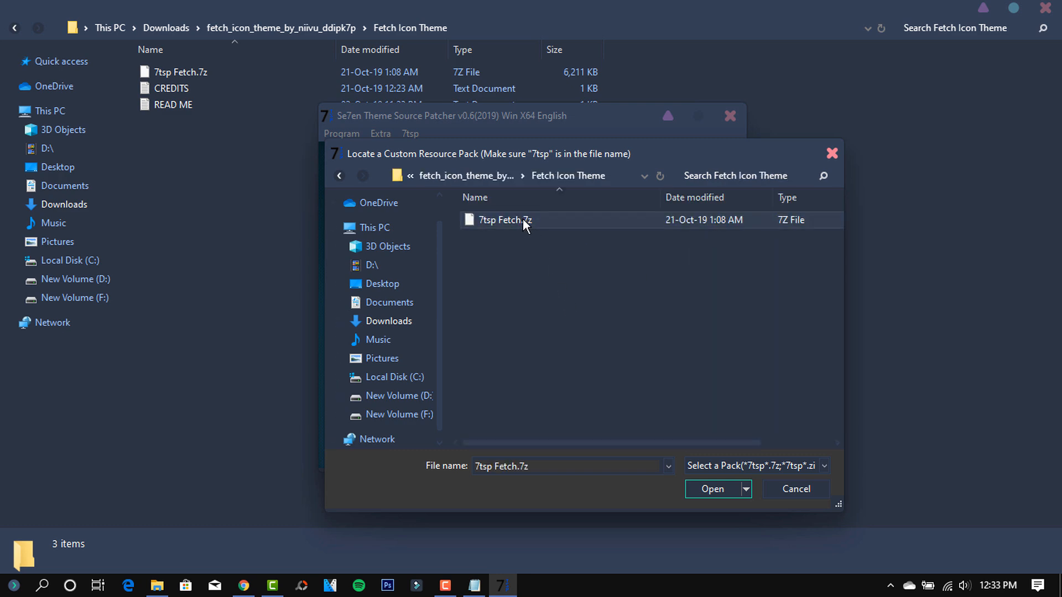
pyautogui.click(713, 489)
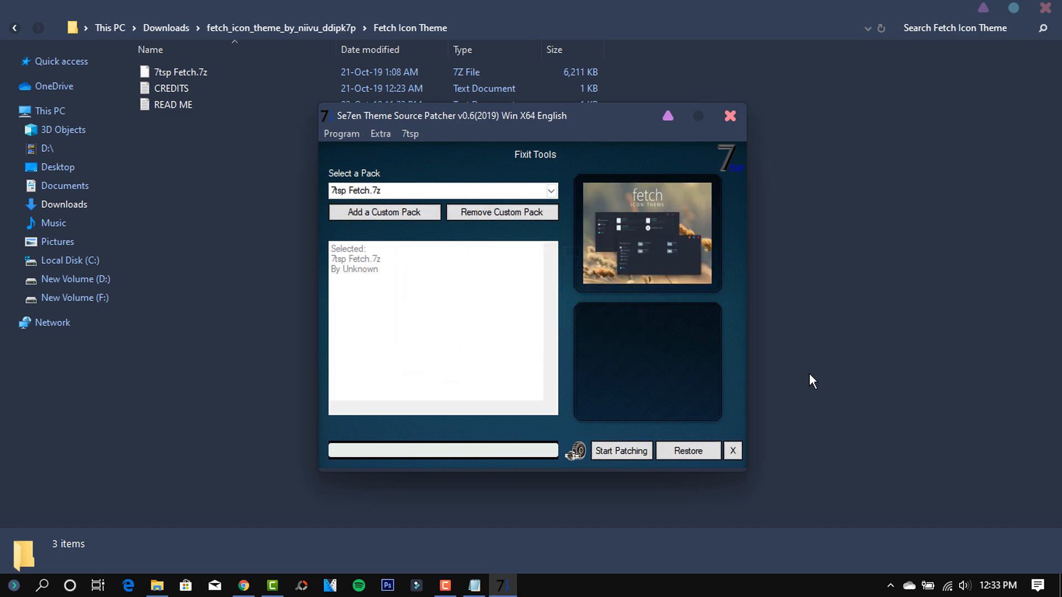
# Patch the system with the 7tsp Fetch.7z pack, confirm the patching, and dismiss the completion message.
pyautogui.click(627, 452)
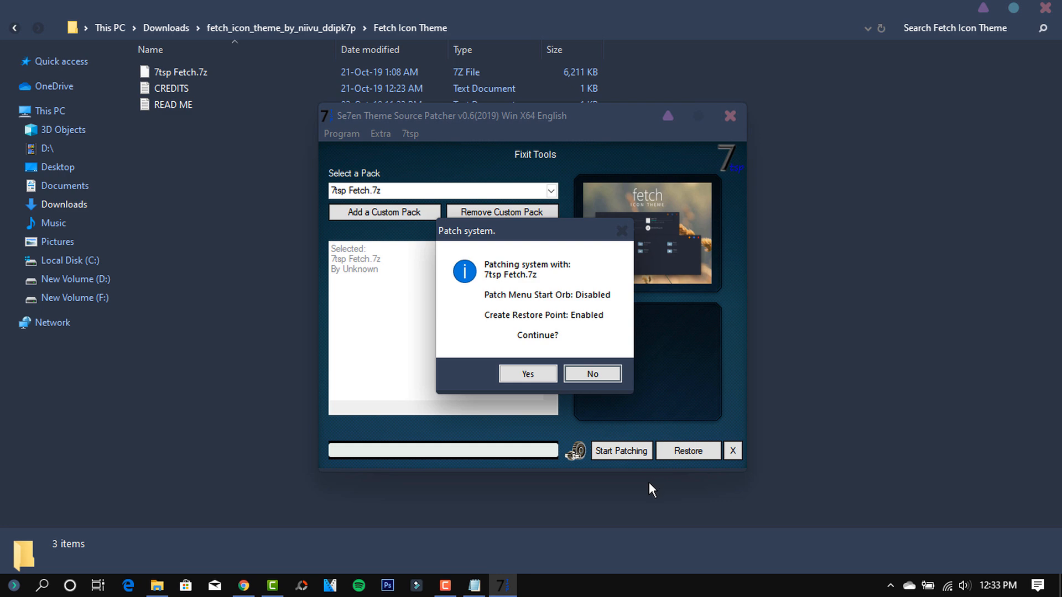
pyautogui.click(526, 374)
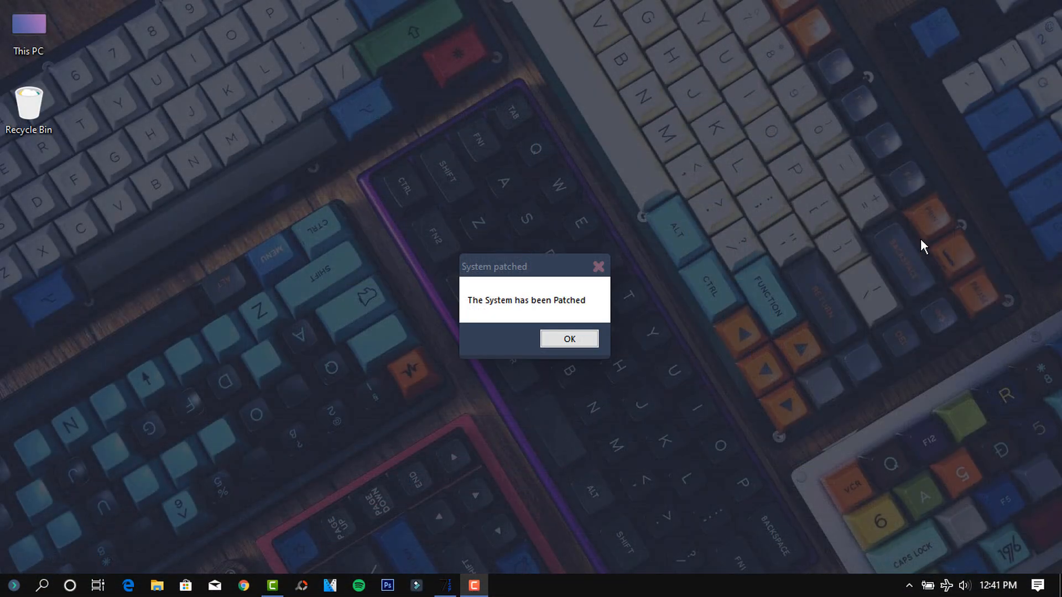
pyautogui.click(576, 339)
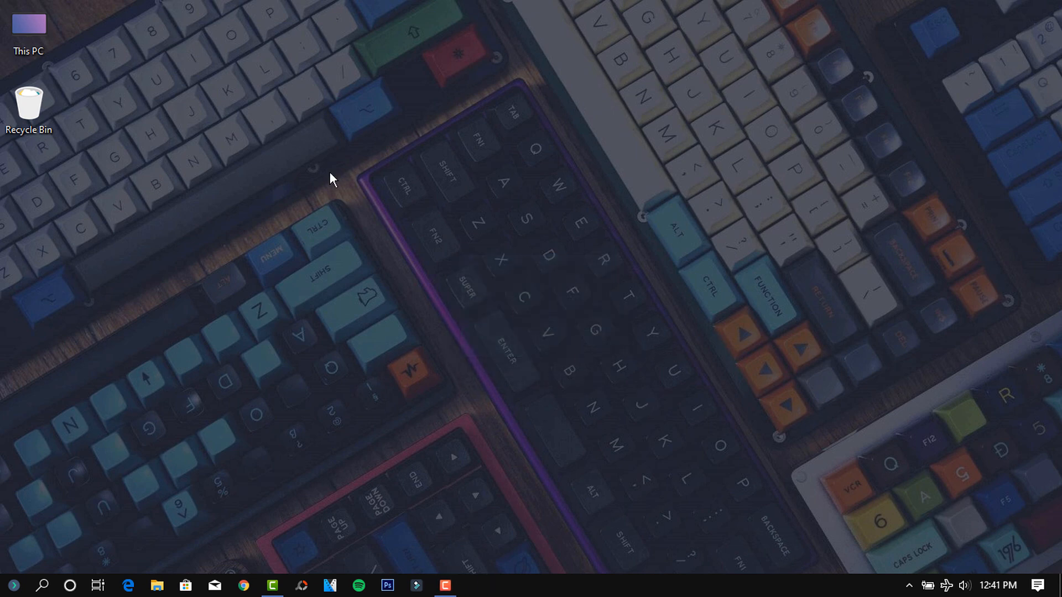
# Open This PC from the desktop, change its view to Content, and close the window.
pyautogui.doubleClick(35, 37)
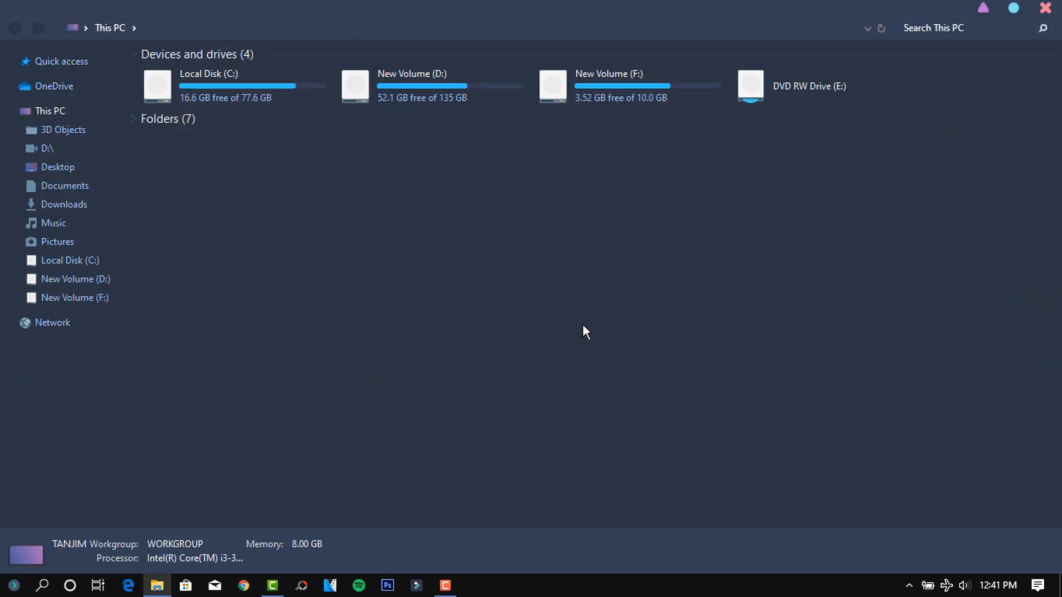
pyautogui.rightClick(607, 224)
pyautogui.moveTo(683, 234)
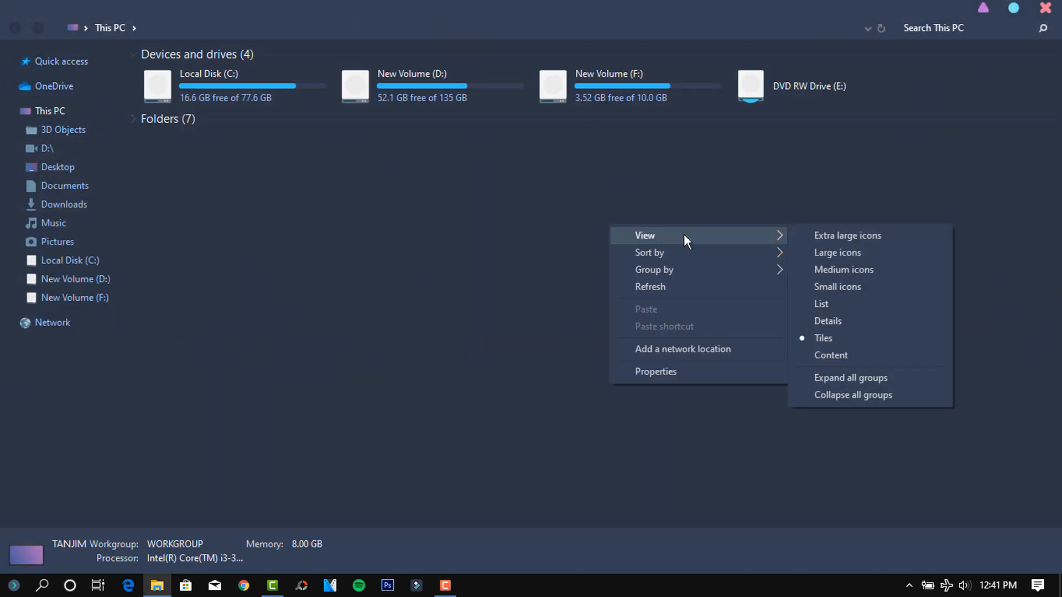
pyautogui.click(853, 354)
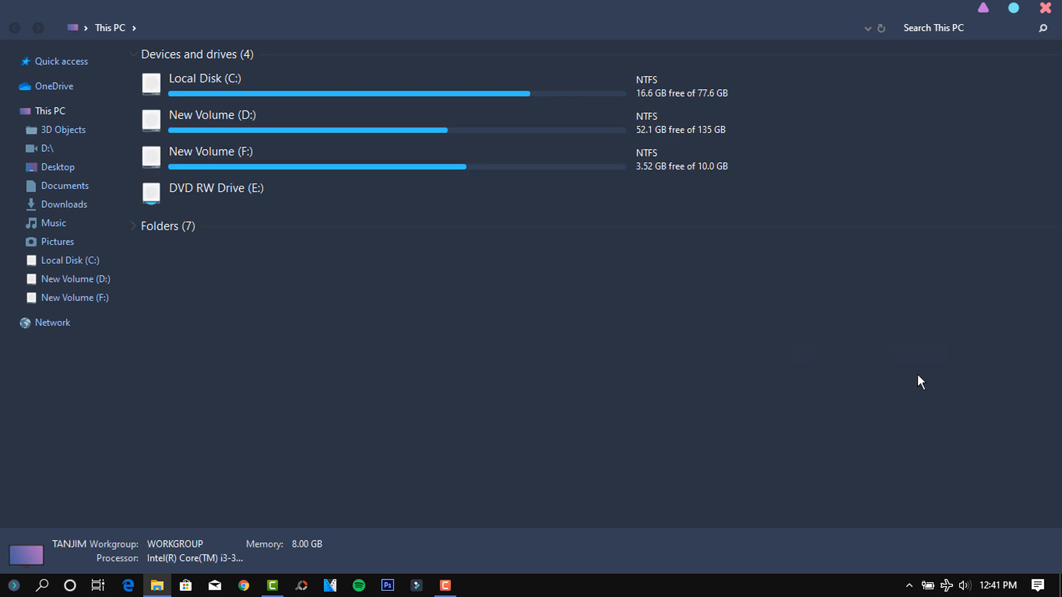
pyautogui.click(1045, 11)
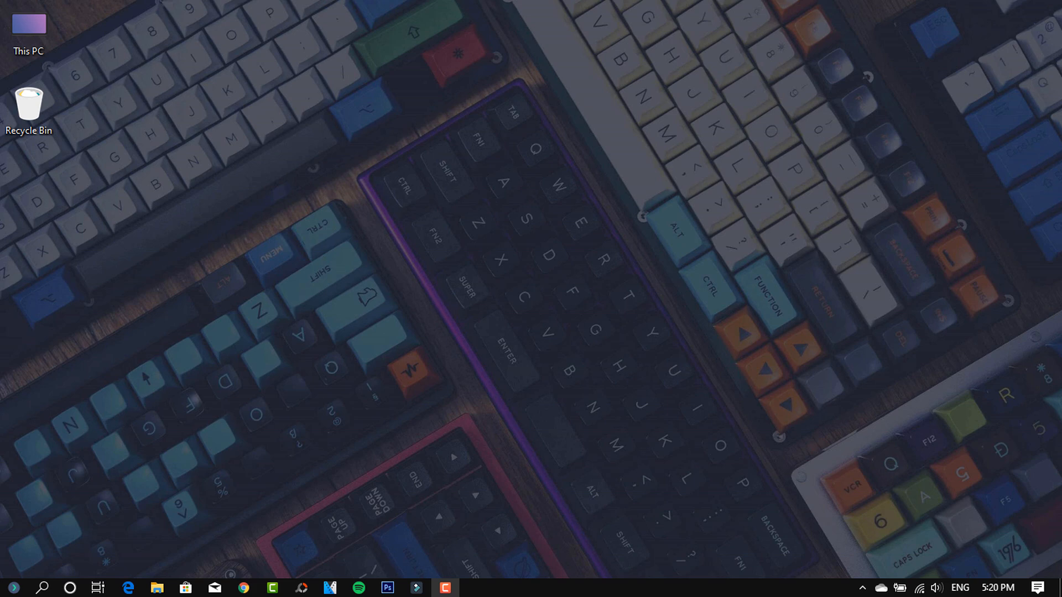
# Switch to Chrome, download the Paranoid Android Windows 10 Themes ZIP from DeviantArt, and show it in a maximized Downloads folder window.
pyautogui.click(244, 588)
pyautogui.scroll(-2, 738, 427)
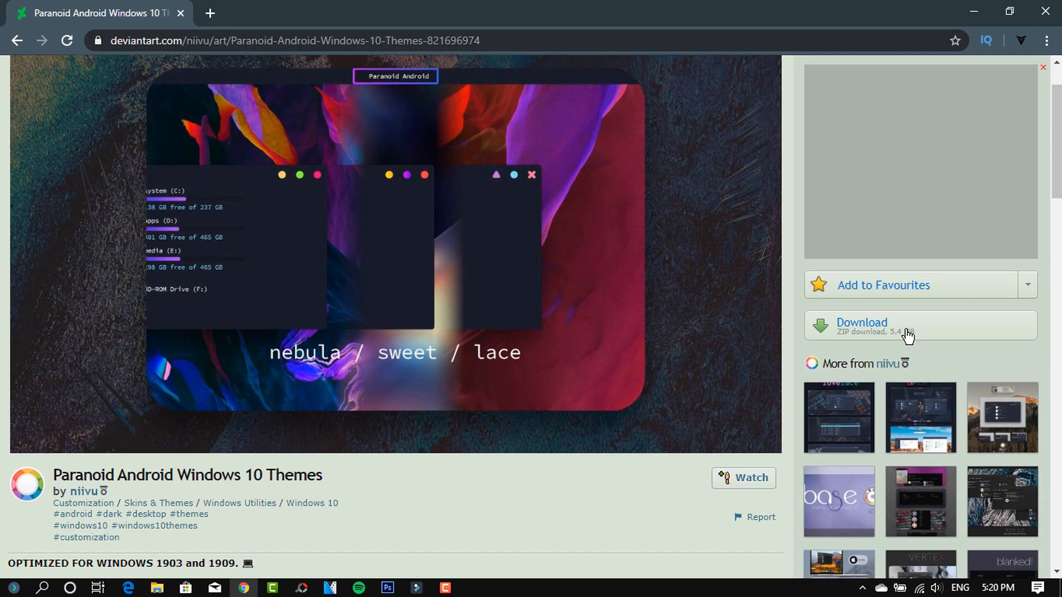
pyautogui.click(907, 333)
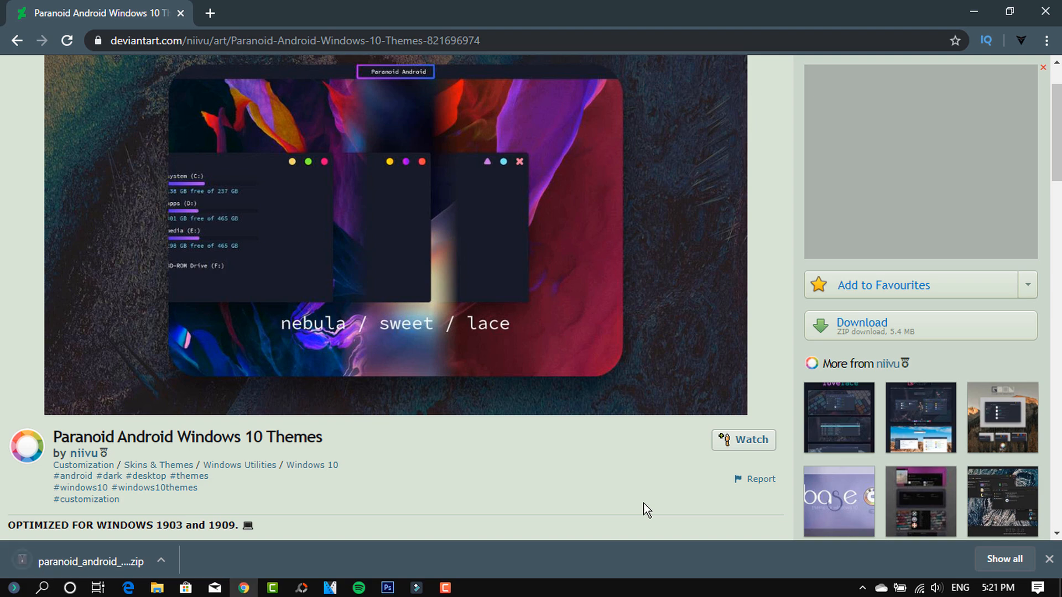
pyautogui.click(163, 557)
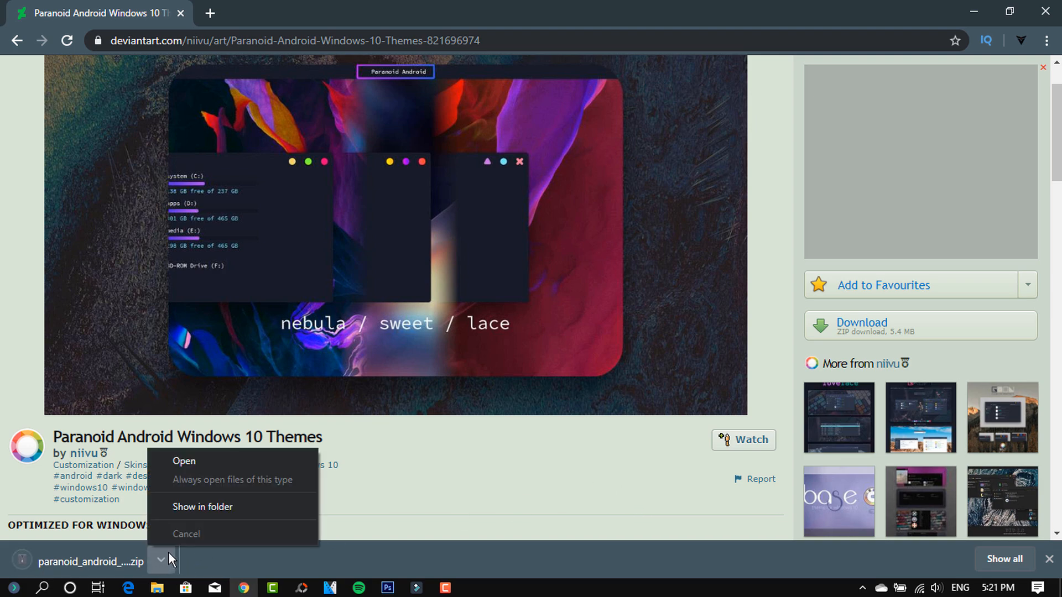
pyautogui.click(227, 505)
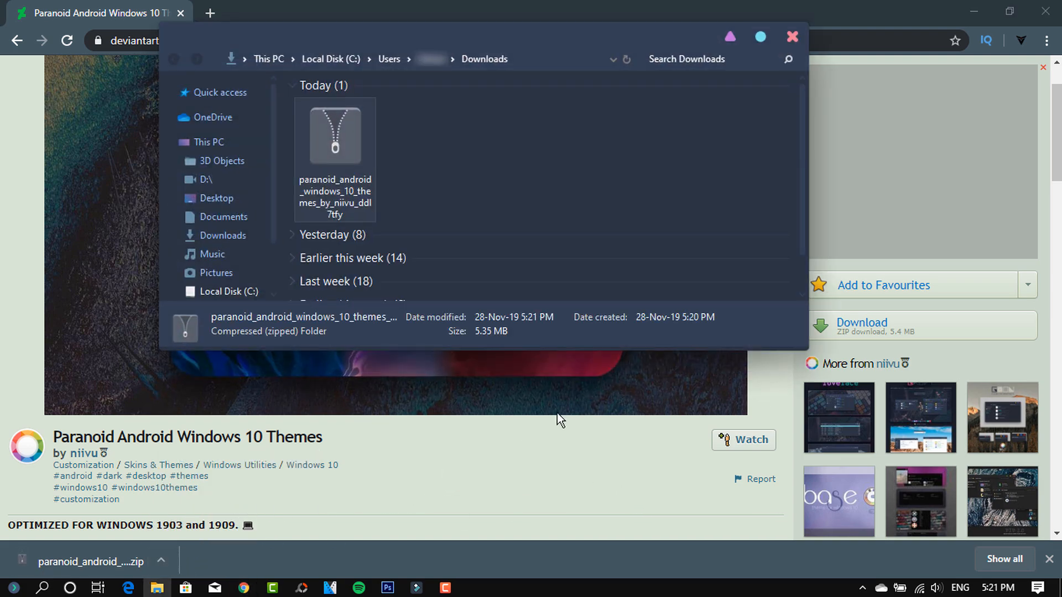
pyautogui.click(761, 36)
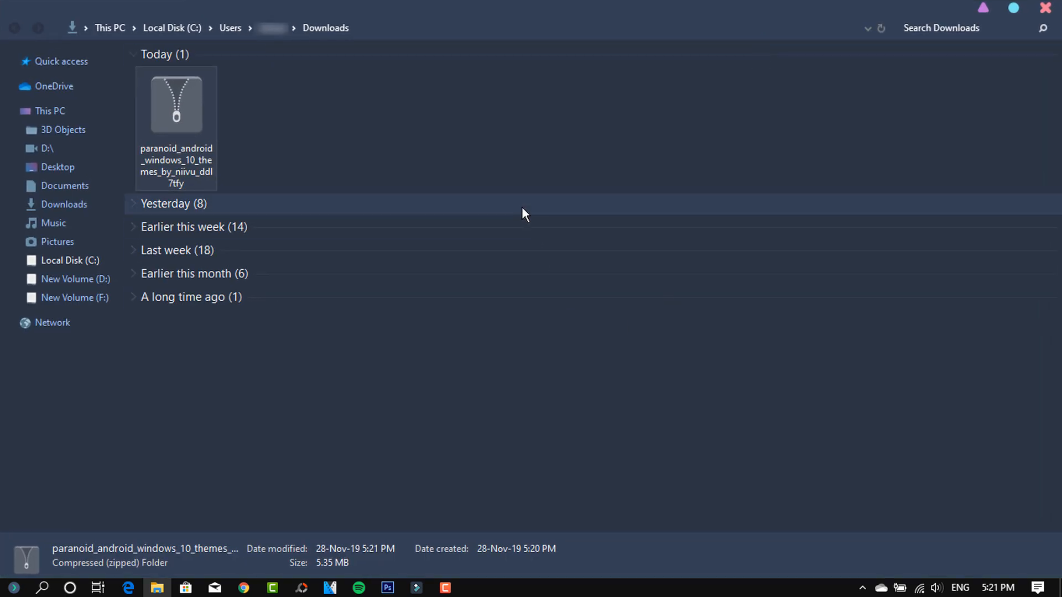
# Extract the paranoid_android_windows_10_themes archive with 7-Zip into a folder of the same name.
pyautogui.rightClick(193, 111)
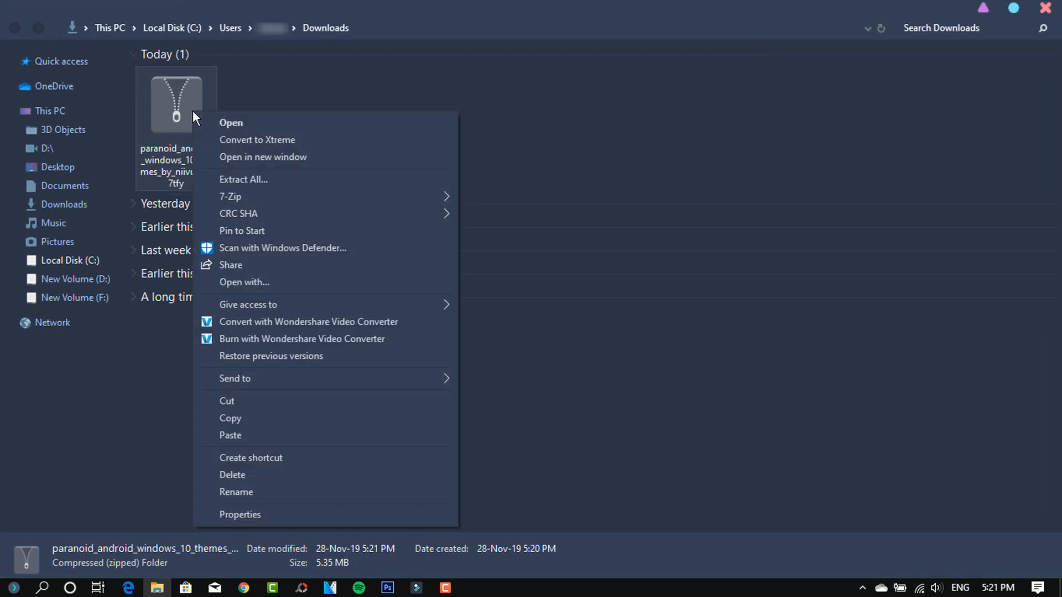
pyautogui.moveTo(355, 203)
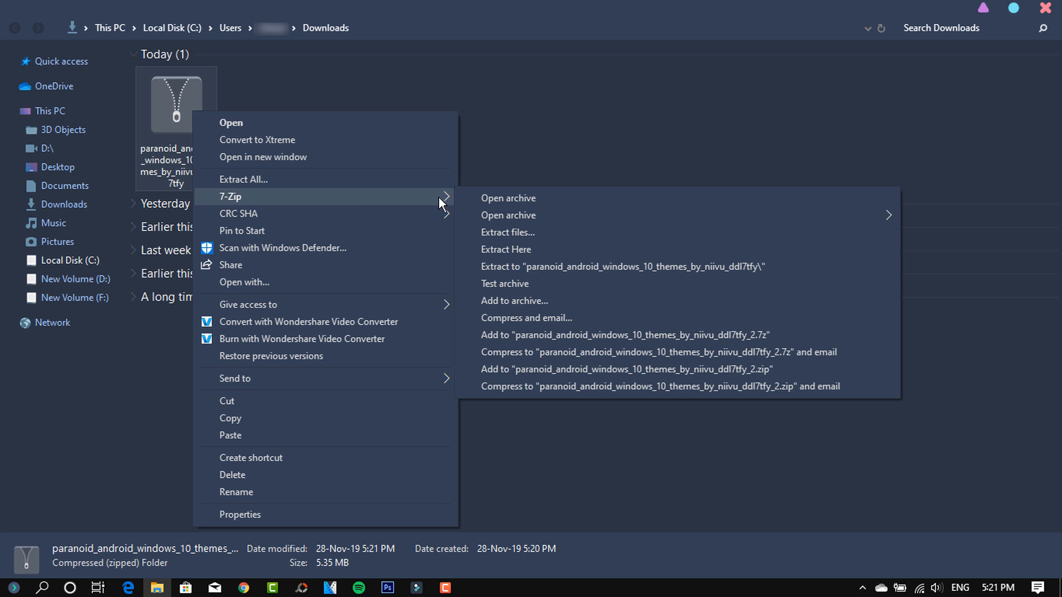
pyautogui.click(579, 268)
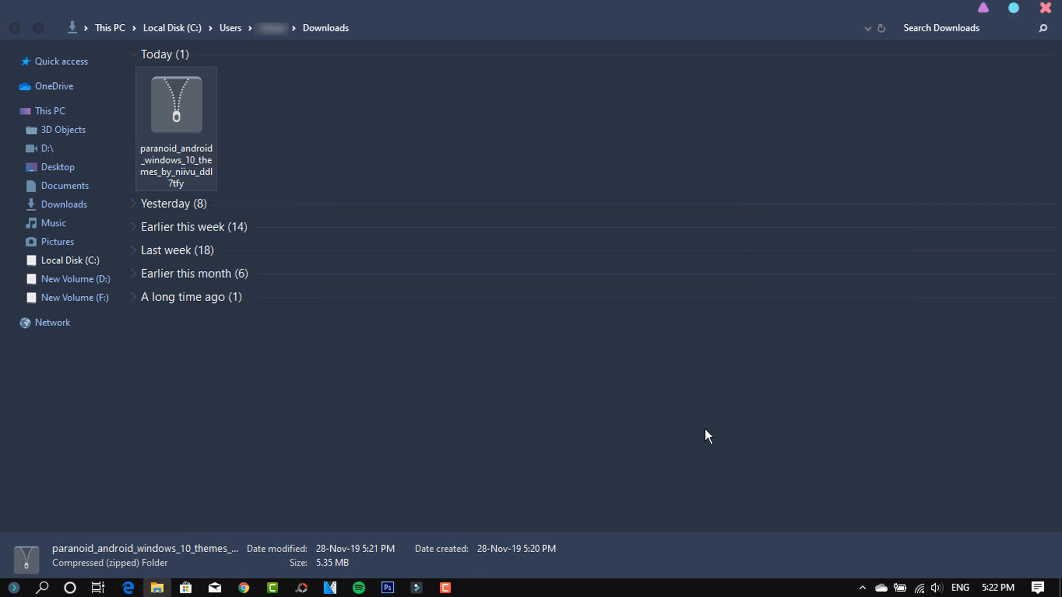
# Open Paranoid Android Suite in the extracted folder and delete its dock, Foobar2000 and PotPlayer folders.
pyautogui.doubleClick(274, 121)
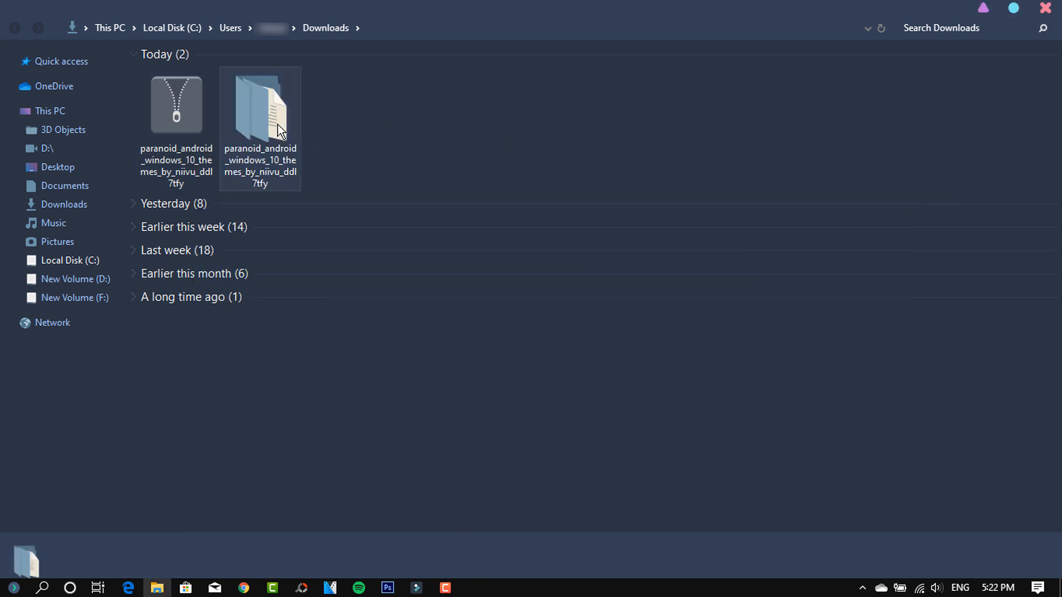
pyautogui.doubleClick(216, 74)
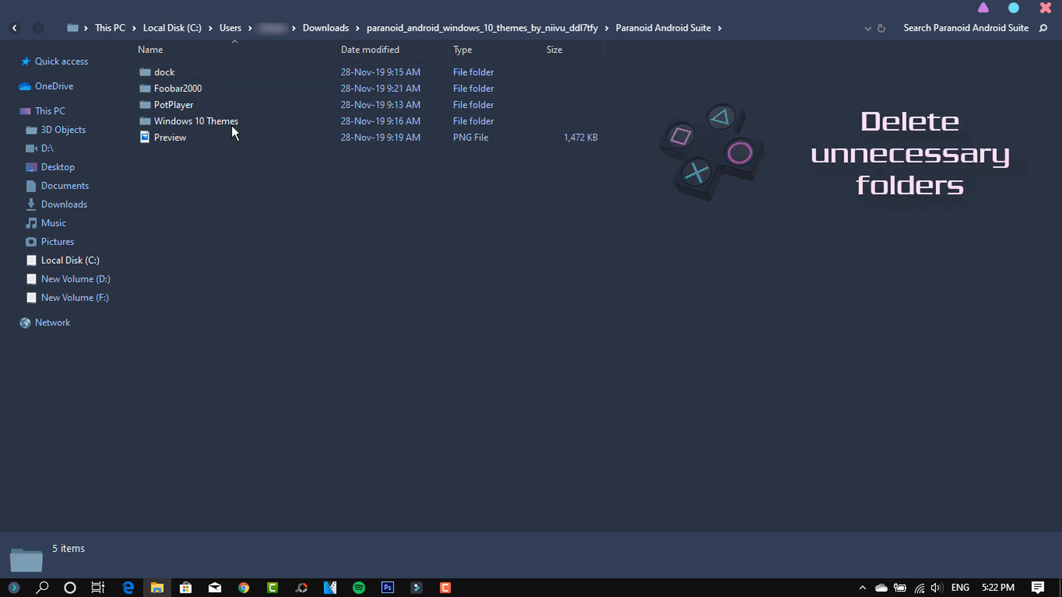
pyautogui.click(175, 70)
pyautogui.keyDown('ctrl'); pyautogui.click(176, 88); pyautogui.keyUp('ctrl')
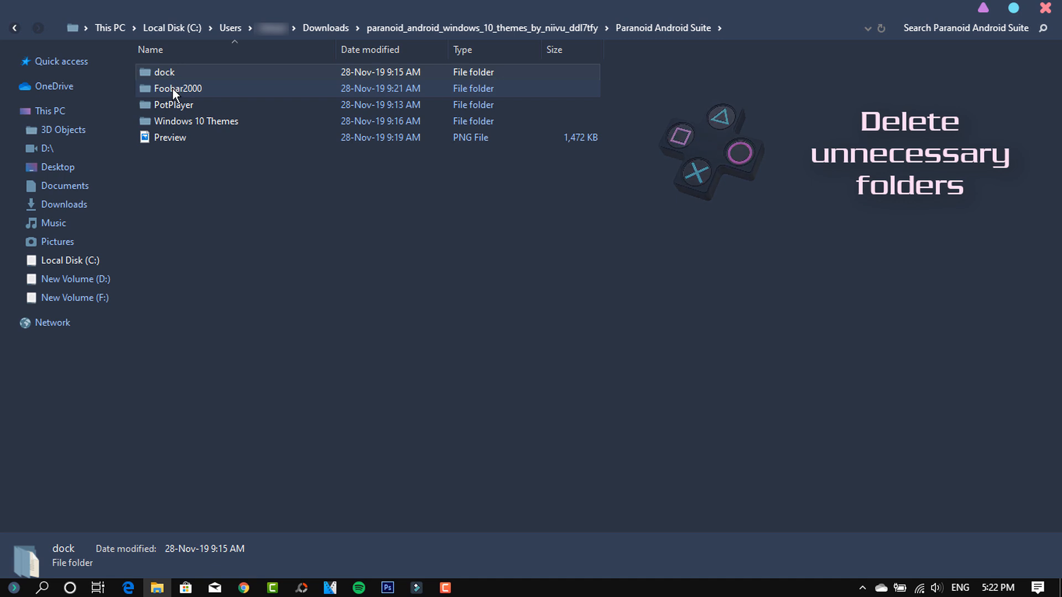
pyautogui.keyDown('ctrl'); pyautogui.click(178, 104); pyautogui.keyUp('ctrl')
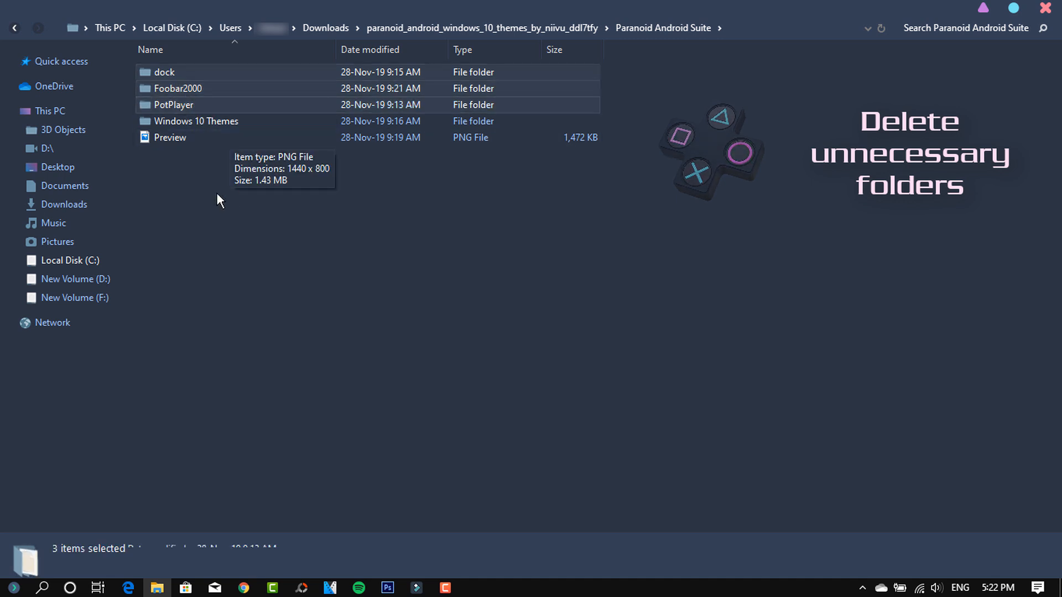
pyautogui.press('Delete')
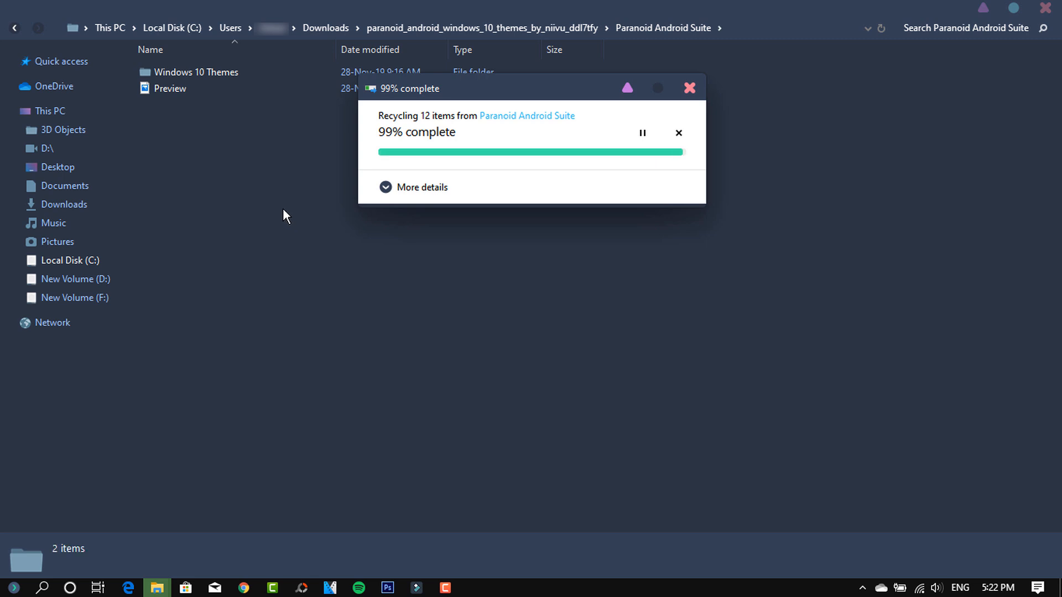
# Open the Windows 10 Themes folder and copy the Paranoid Android folder together with all the theme files.
pyautogui.doubleClick(235, 73)
pyautogui.moveTo(267, 248); pyautogui.dragTo(161, 67)
pyautogui.rightClick(179, 68)
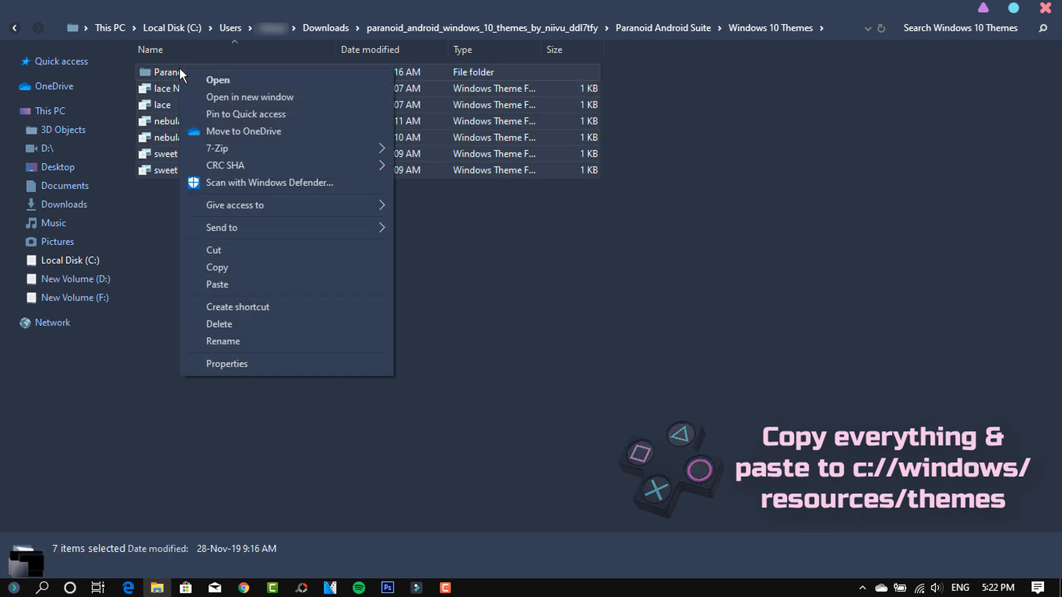
pyautogui.click(242, 268)
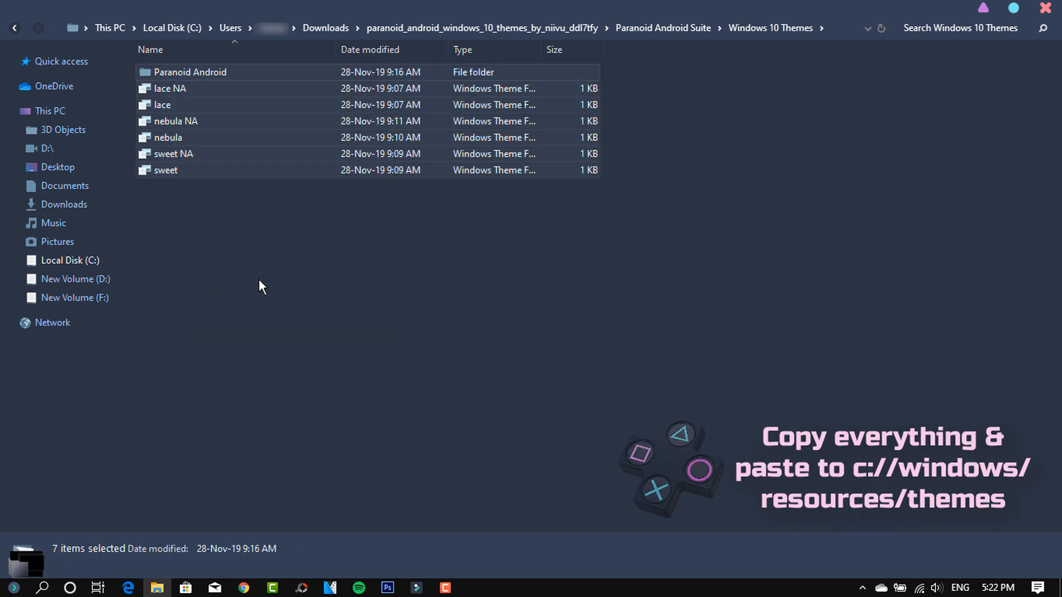
# Paste the copied Paranoid Android folder and theme files into C:\Windows\Resources\Themes, granting administrator permission for all current items.
pyautogui.click(88, 264)
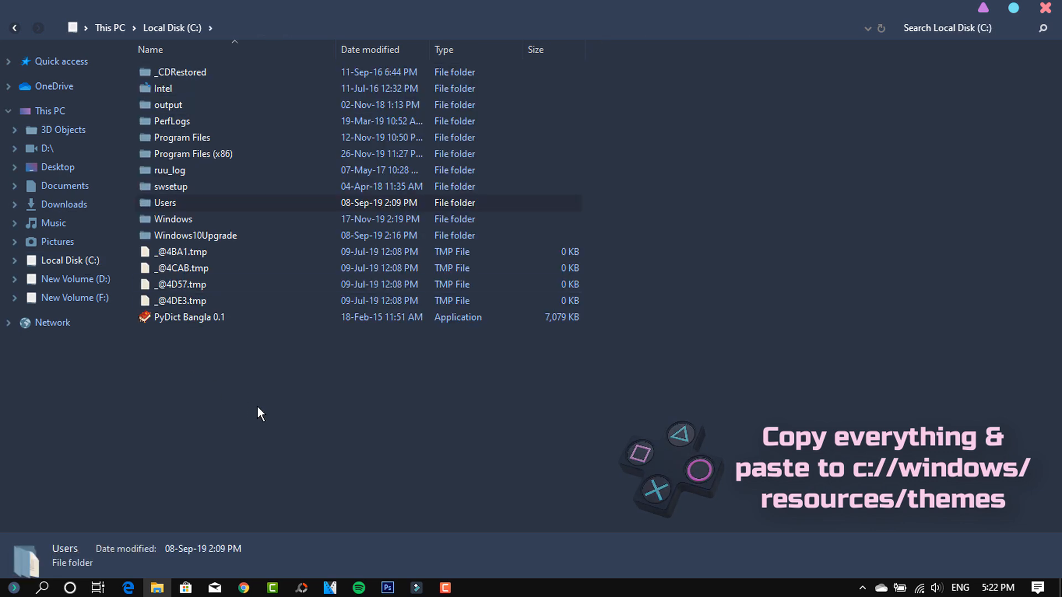
pyautogui.doubleClick(180, 219)
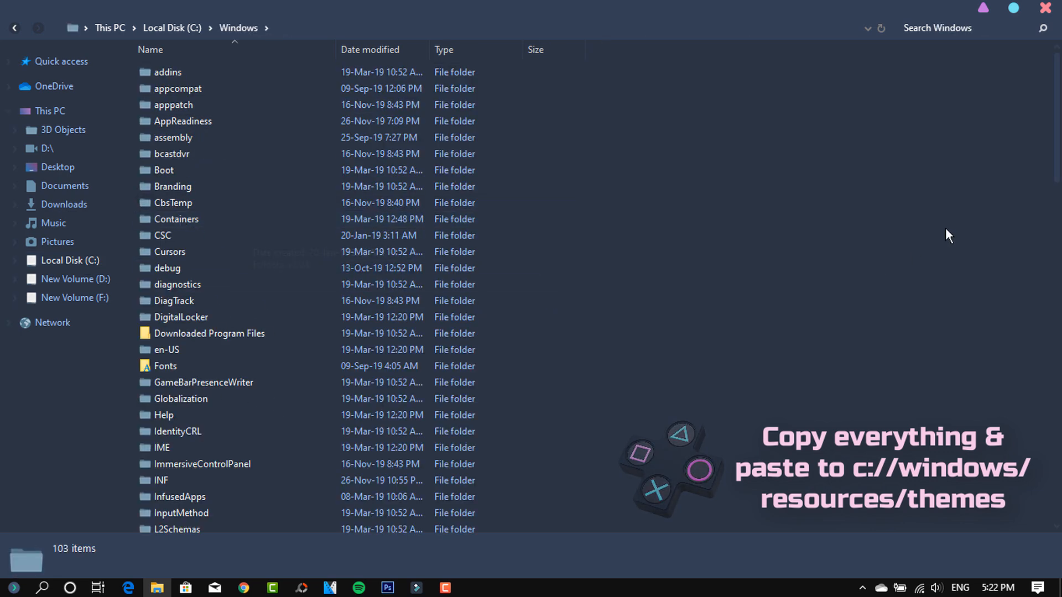
pyautogui.moveTo(1057, 152); pyautogui.dragTo(1058, 276)
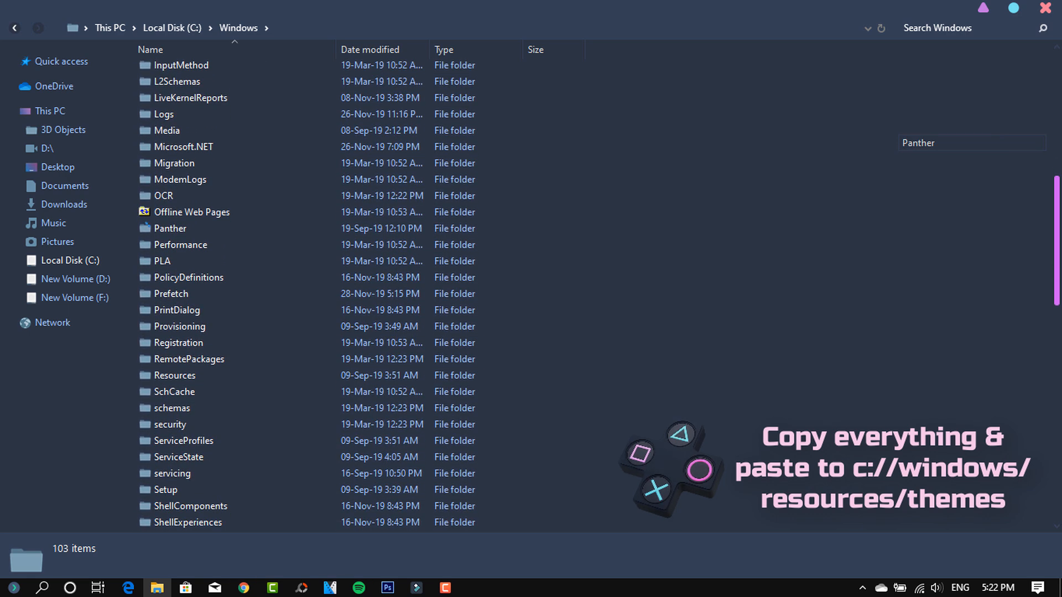
pyautogui.doubleClick(197, 375)
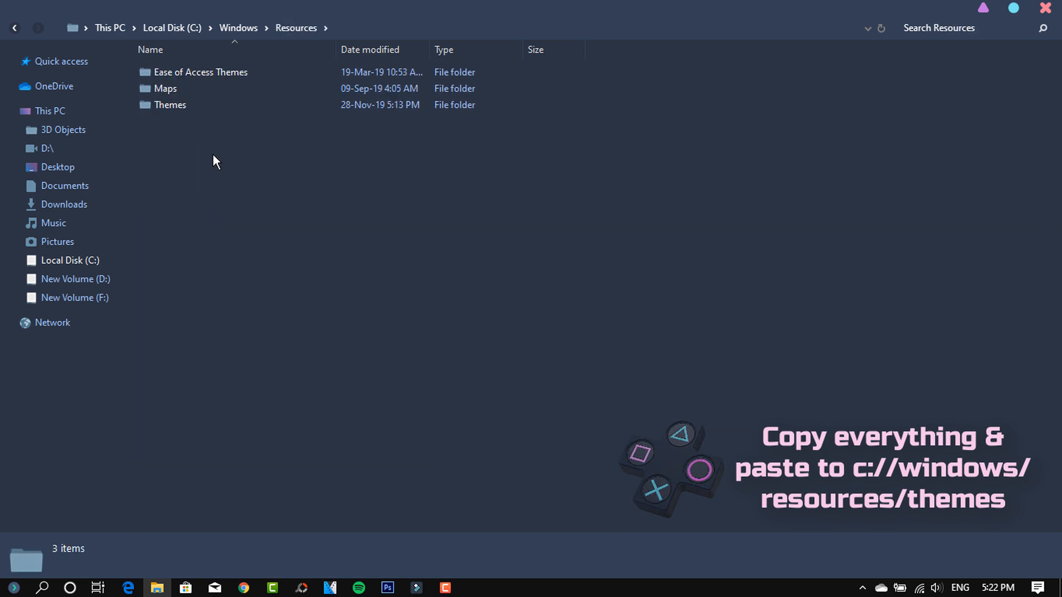
pyautogui.click(181, 104)
pyautogui.doubleClick(180, 105)
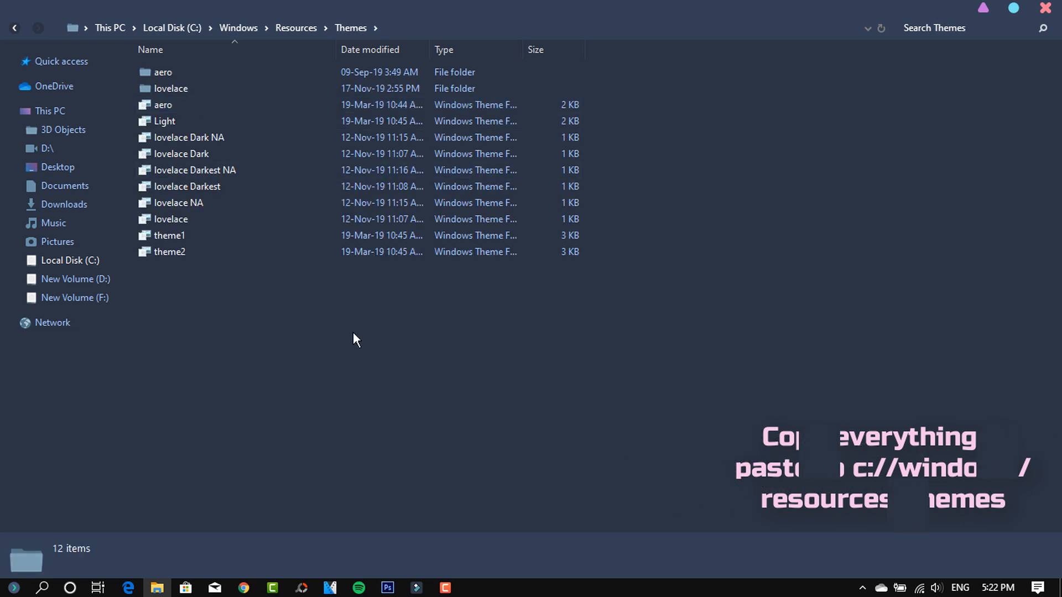
pyautogui.rightClick(609, 344)
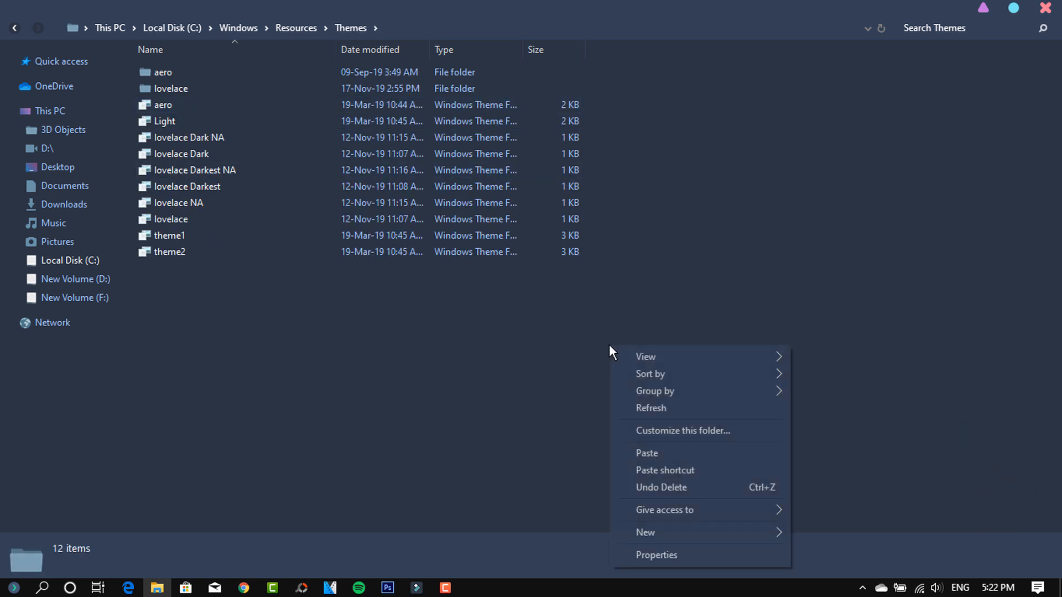
pyautogui.click(673, 453)
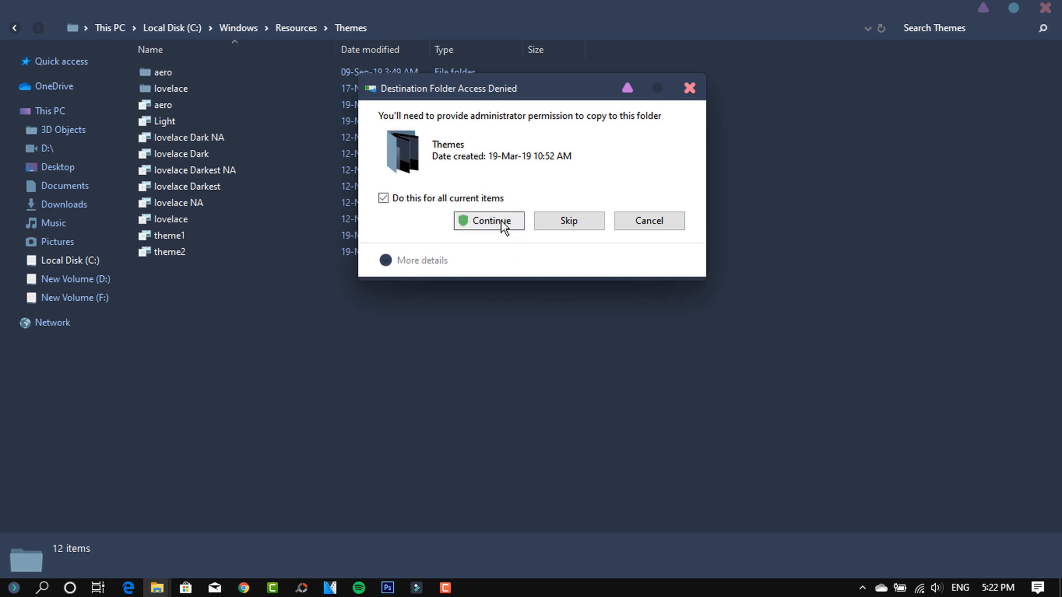
pyautogui.click(503, 223)
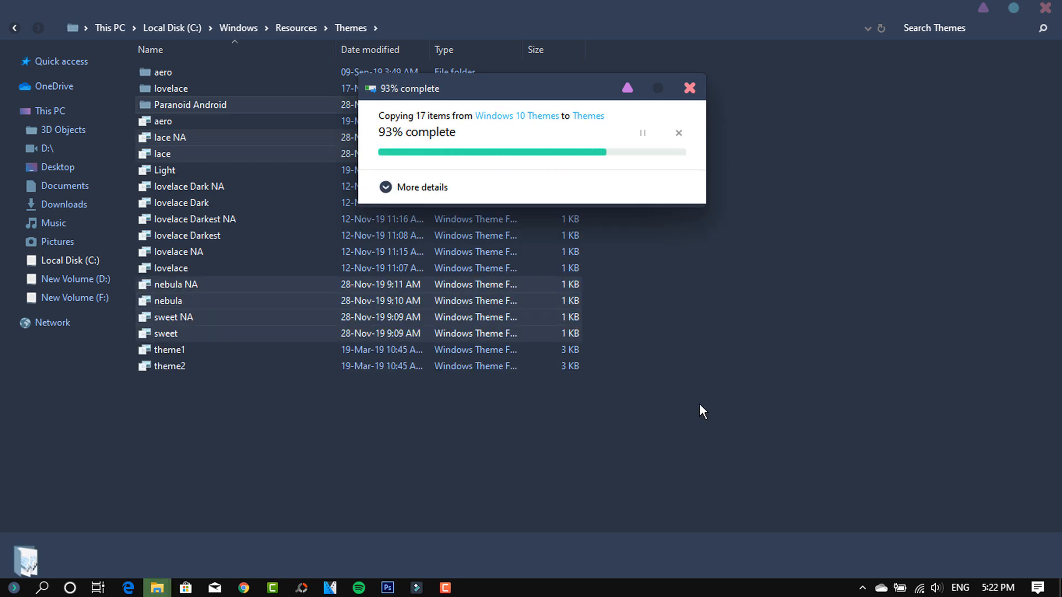
# Minimize the folder window and apply the lace theme from the desktop's Personalization theme settings.
pyautogui.click(986, 7)
pyautogui.click(973, 8)
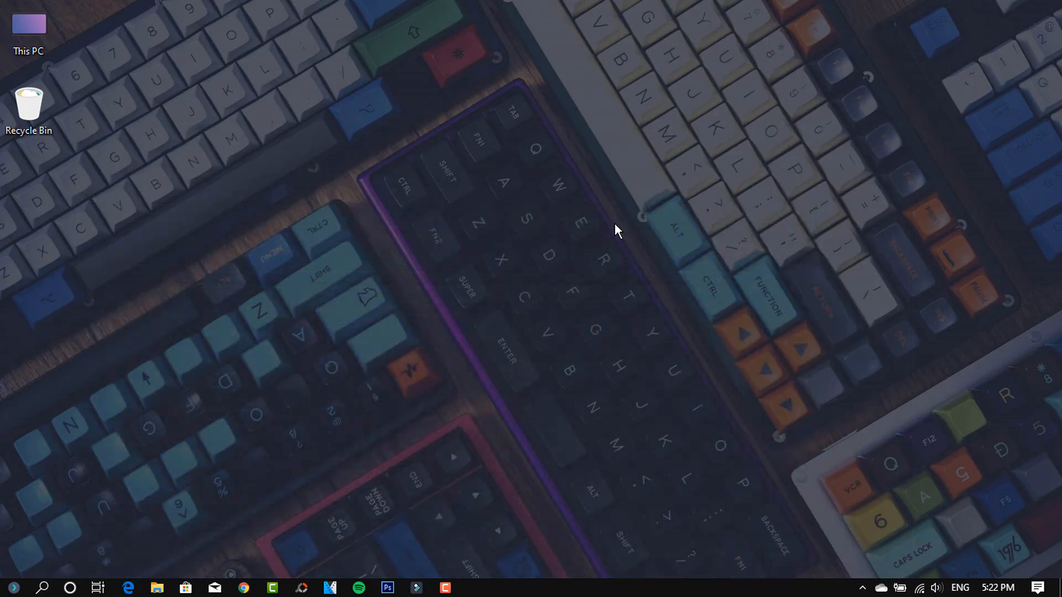
pyautogui.rightClick(547, 252)
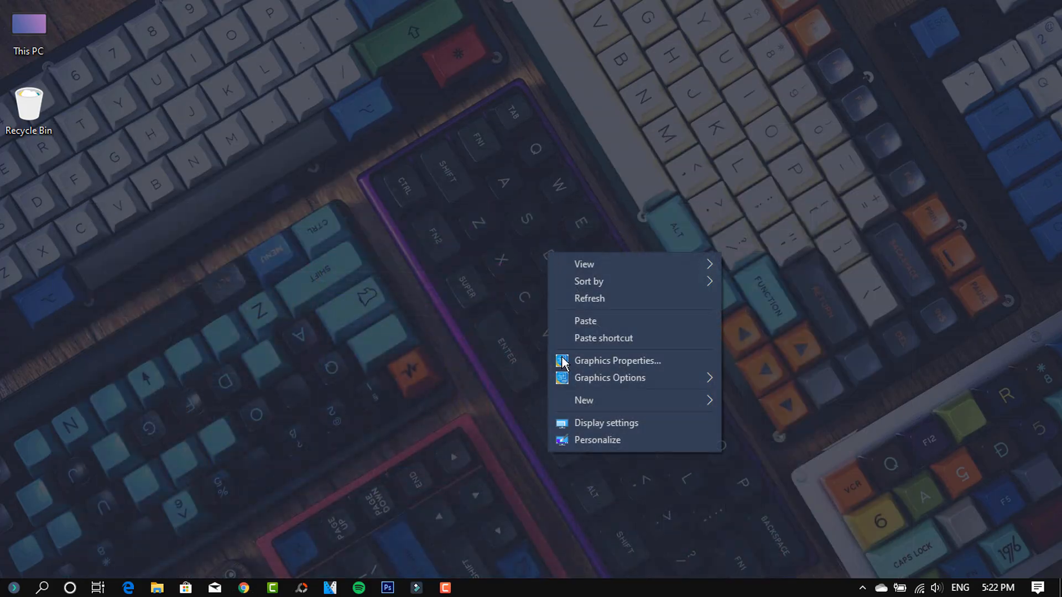
pyautogui.click(619, 440)
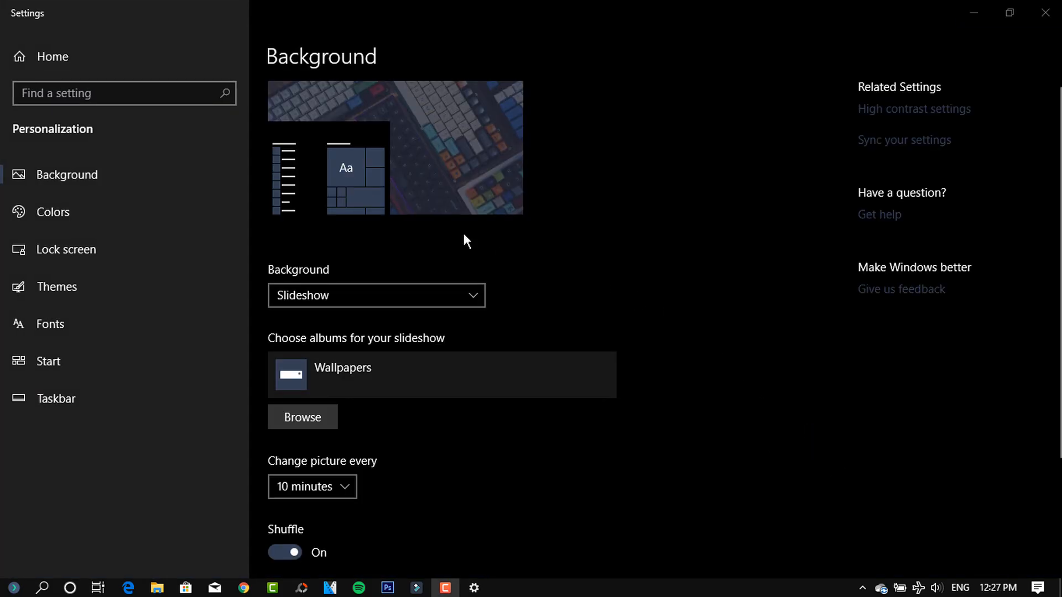
pyautogui.click(60, 284)
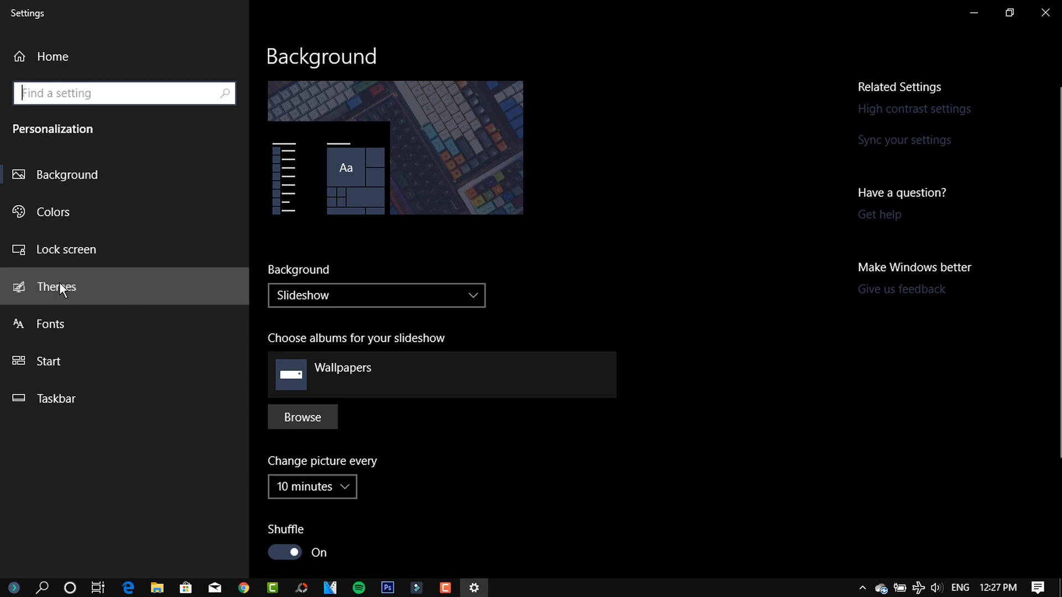
pyautogui.click(59, 282)
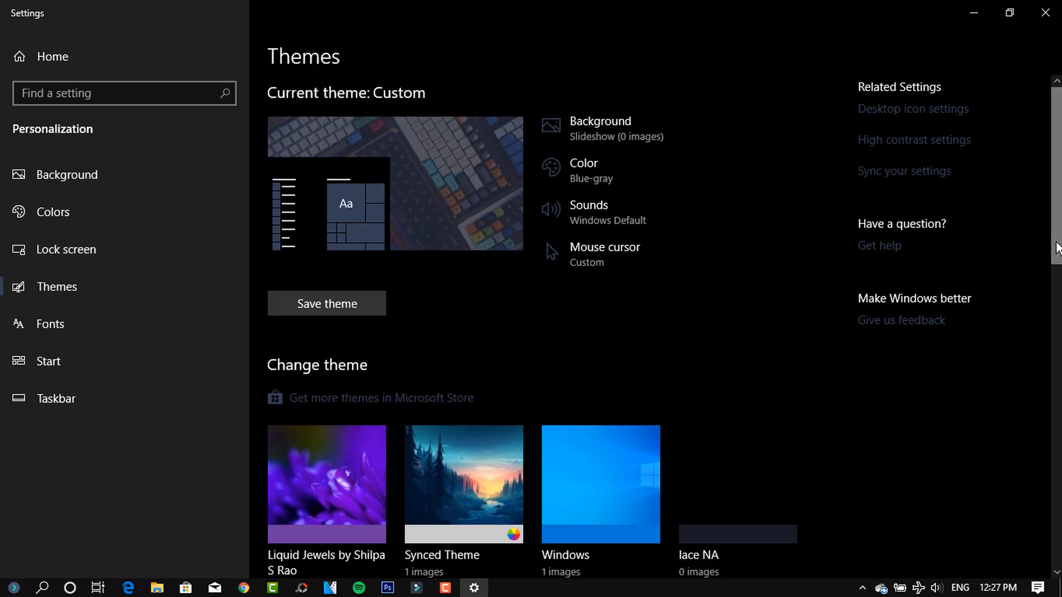
pyautogui.scroll(-5, 960, 316)
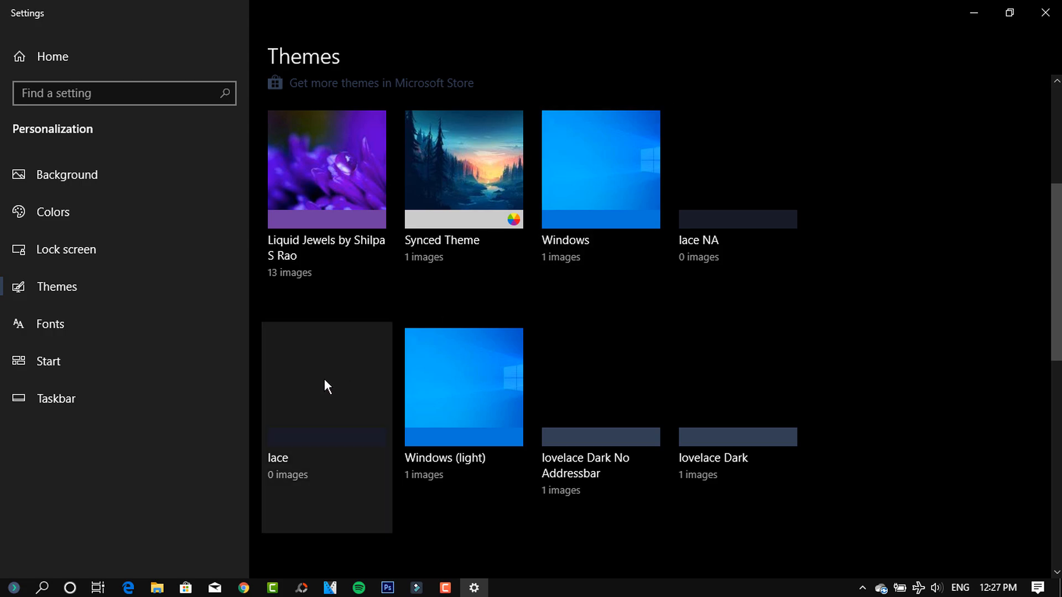
pyautogui.click(297, 432)
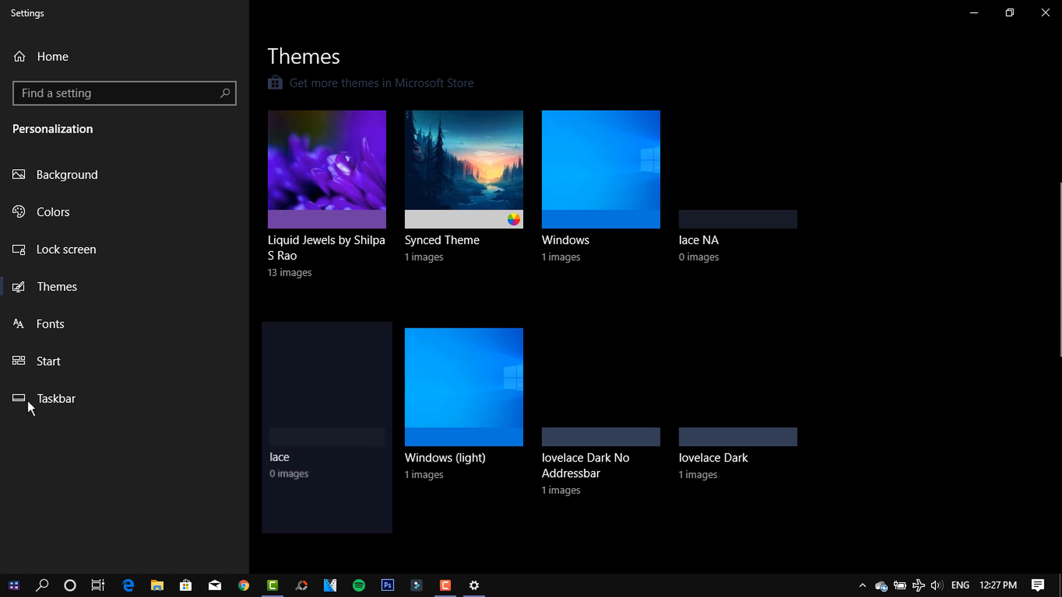
# Enable automatic hiding of the taskbar in desktop mode, and check the theme's look in a This PC window.
pyautogui.click(59, 396)
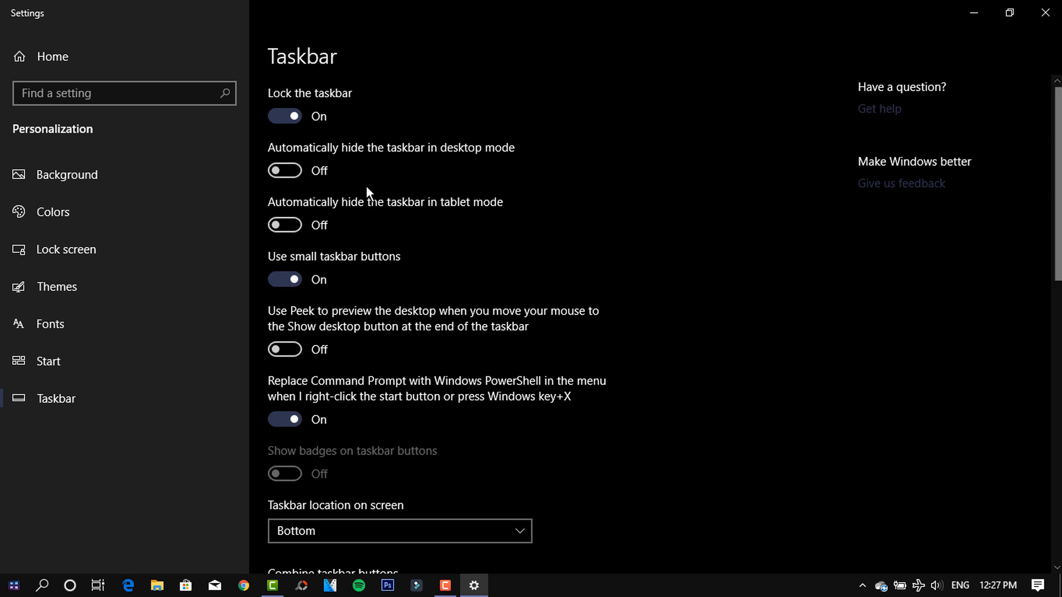
pyautogui.click(290, 167)
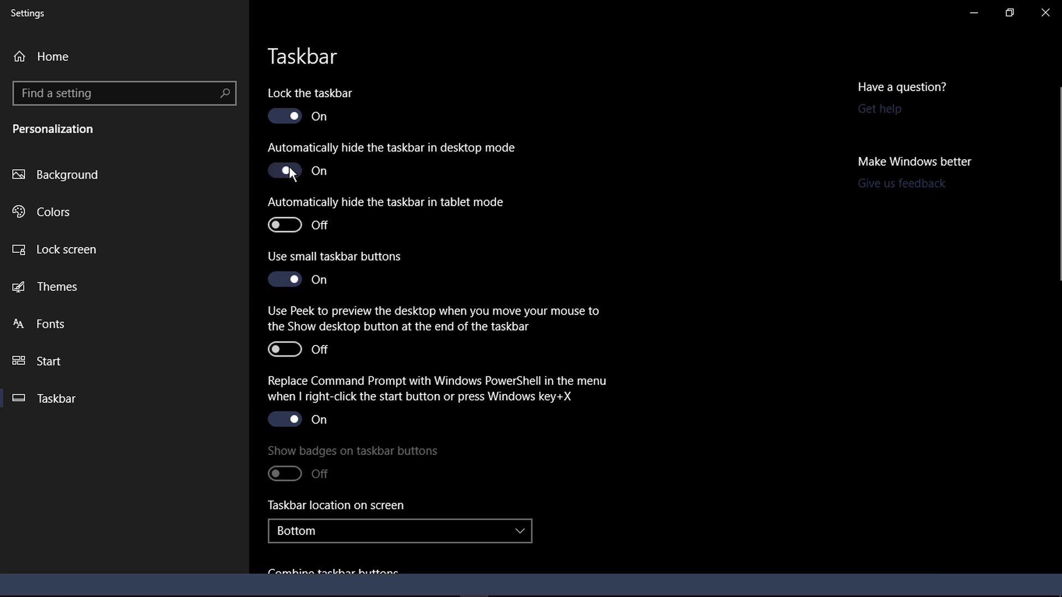
pyautogui.click(1047, 14)
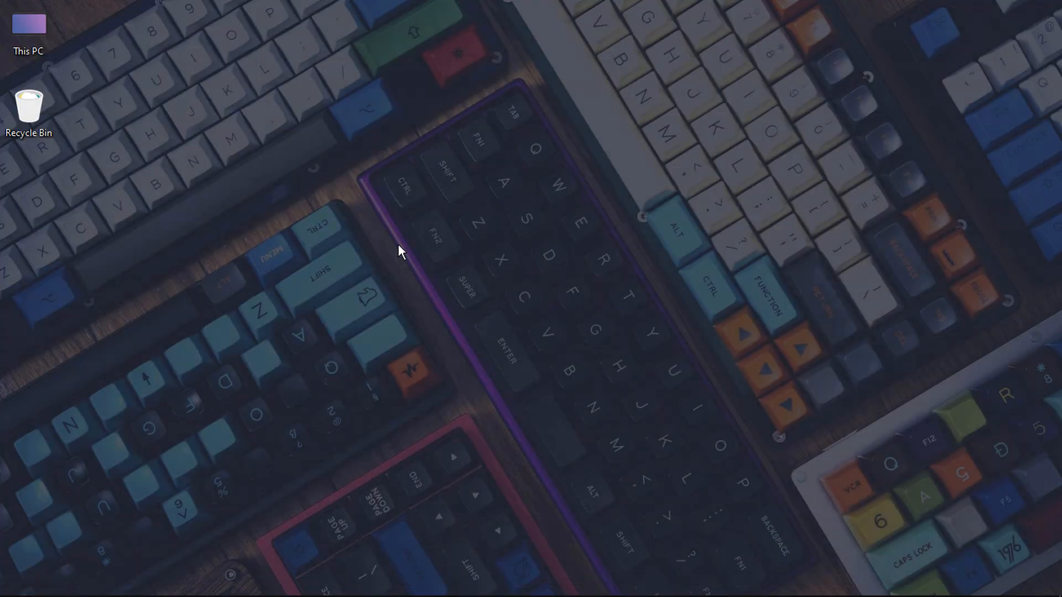
pyautogui.doubleClick(28, 38)
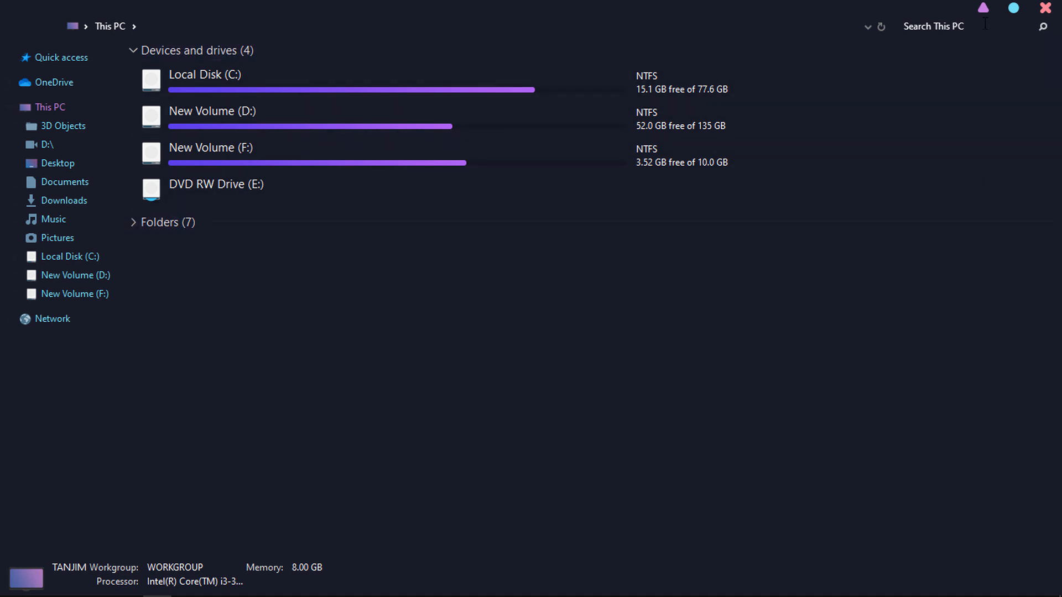
pyautogui.click(1046, 8)
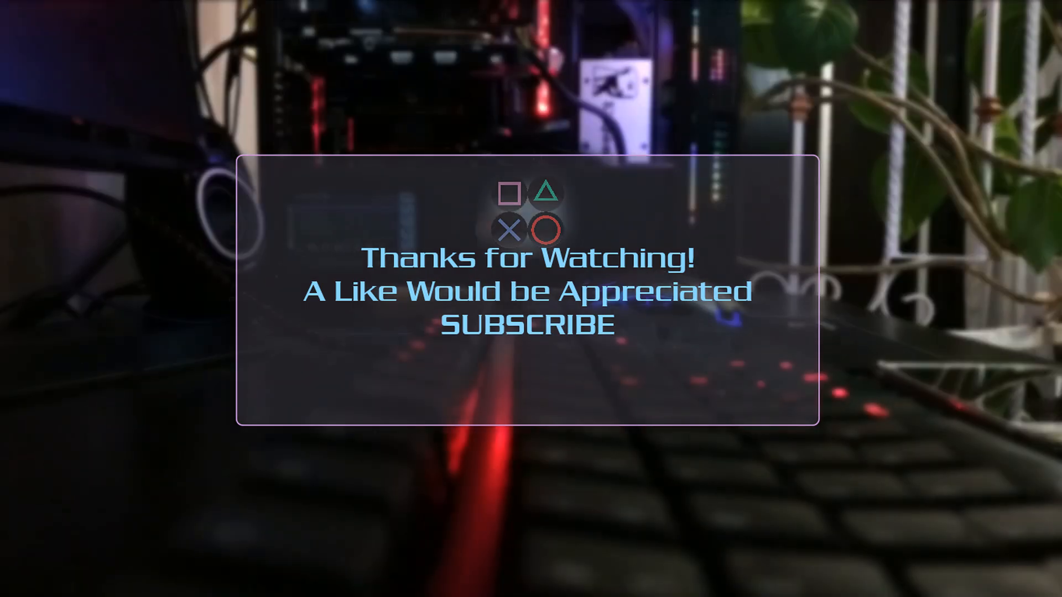